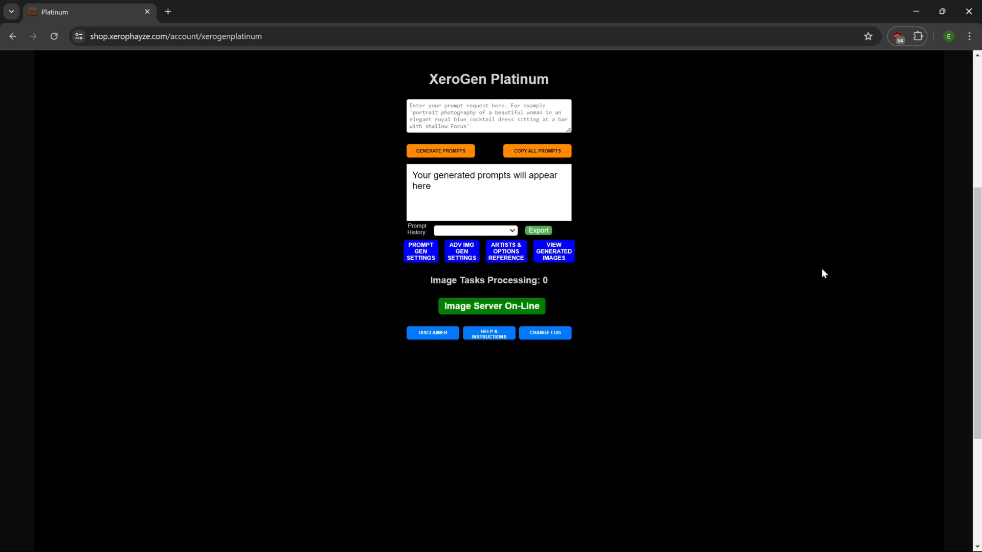
- Open the advanced imaging controls on the Image Gen settings and place that window beside the main panel
left_click(469, 255)
left_click_drag(474, 311, 182, 105)
left_click(172, 142)
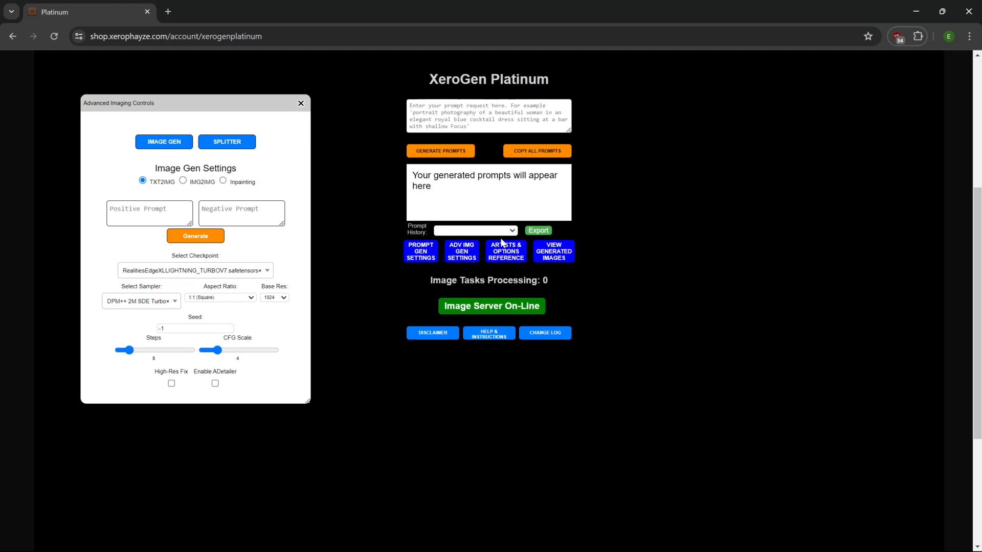
left_click_drag(252, 105, 238, 81)
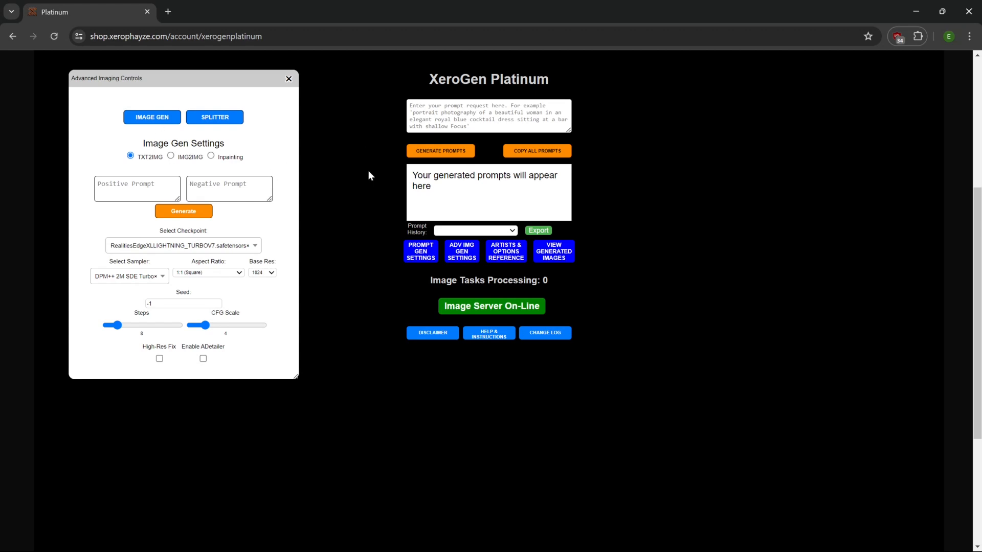
- Set the number of prompts to 6 in the prompt generation settings and move that window off the main panel
left_click(415, 256)
left_click(549, 231)
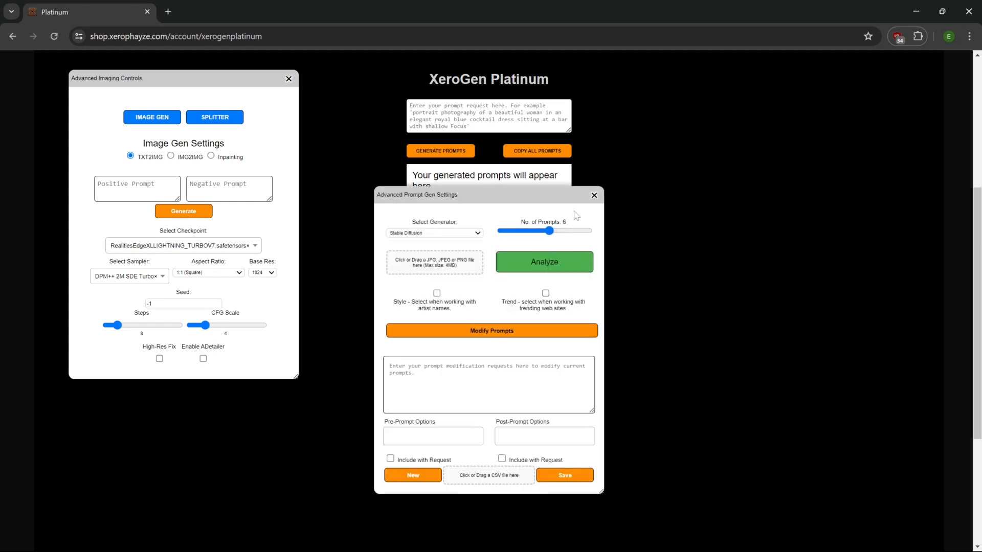
left_click_drag(571, 198, 280, 150)
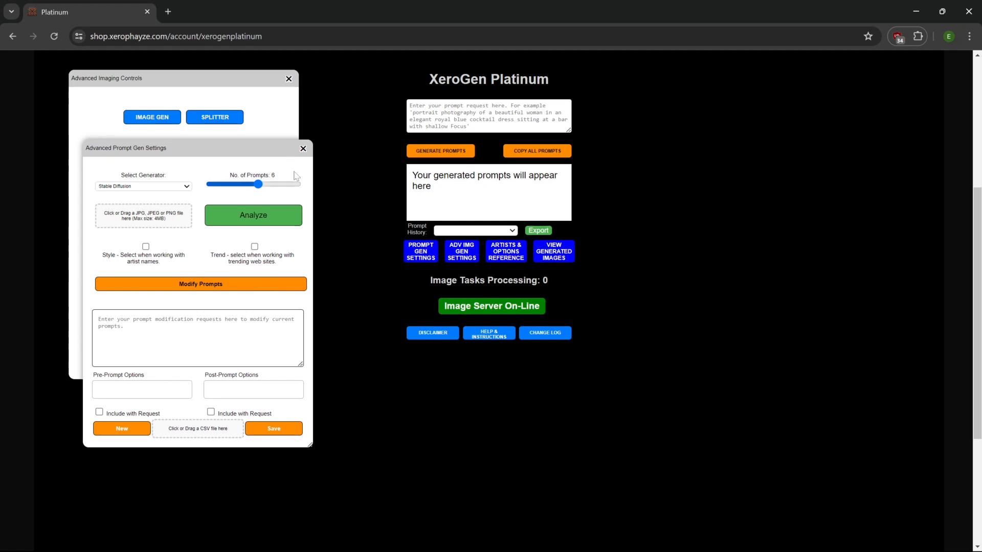
- Generate prompts from the request "forest sunset pond duck" and close the prompt generation settings
left_click(416, 130)
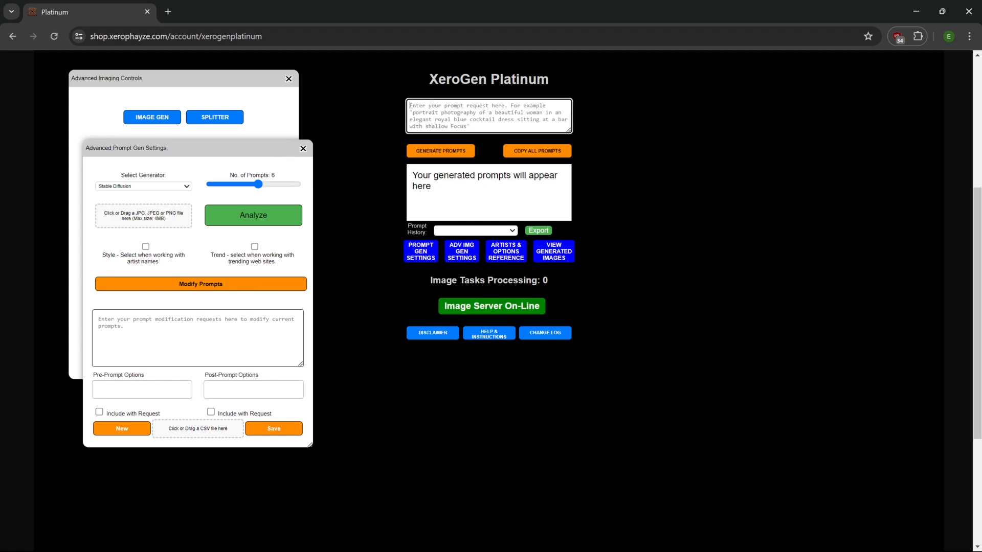
type("forest")
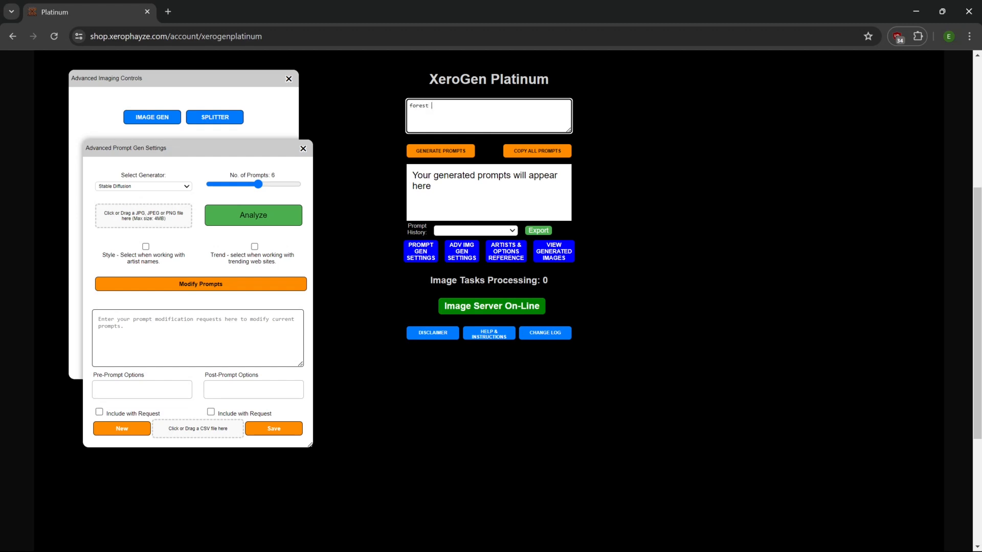
type(" sunset pond duck")
left_click(444, 152)
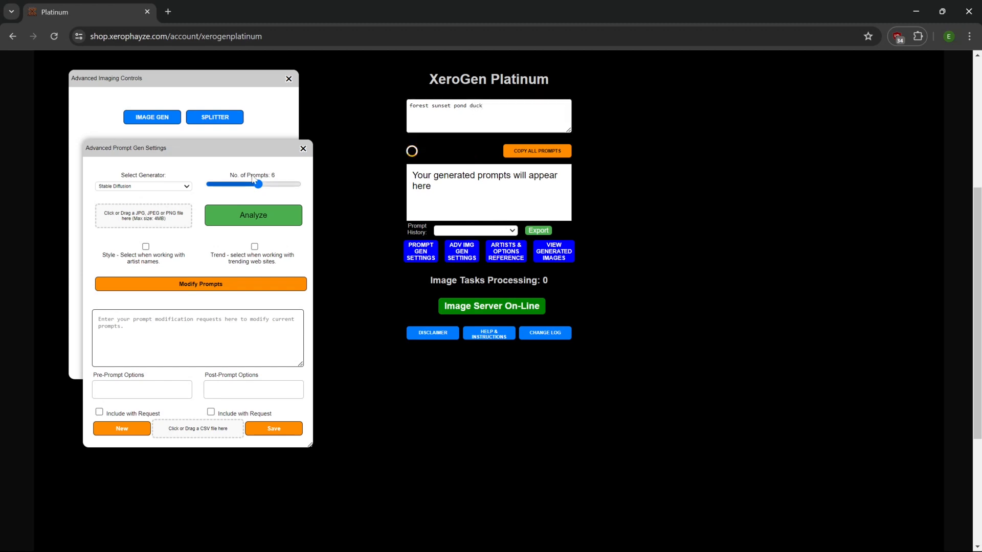
left_click(302, 149)
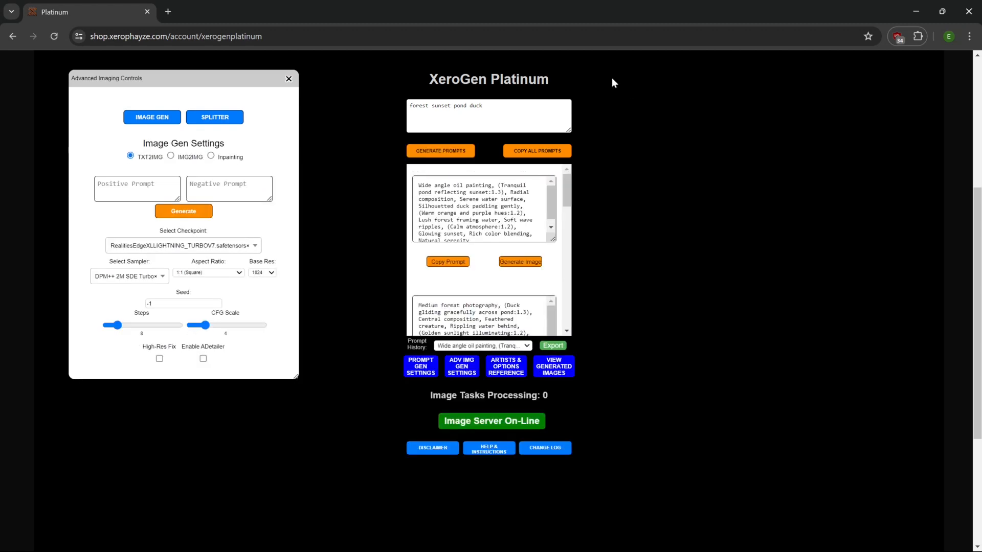
- Set the aspect ratio to 16:9 (Widescreen) and generate an image from the wide angle oil painting prompt
left_click(219, 274)
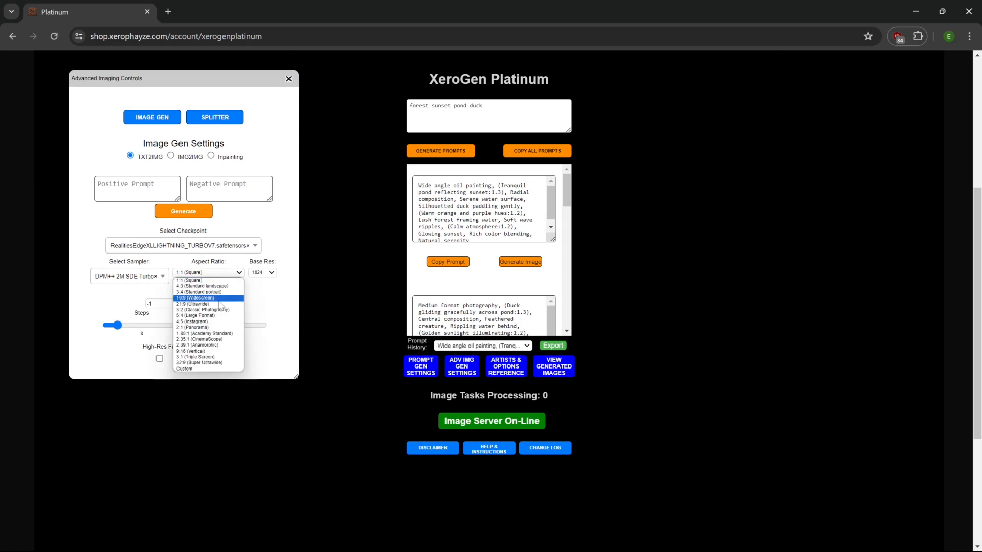
left_click(219, 298)
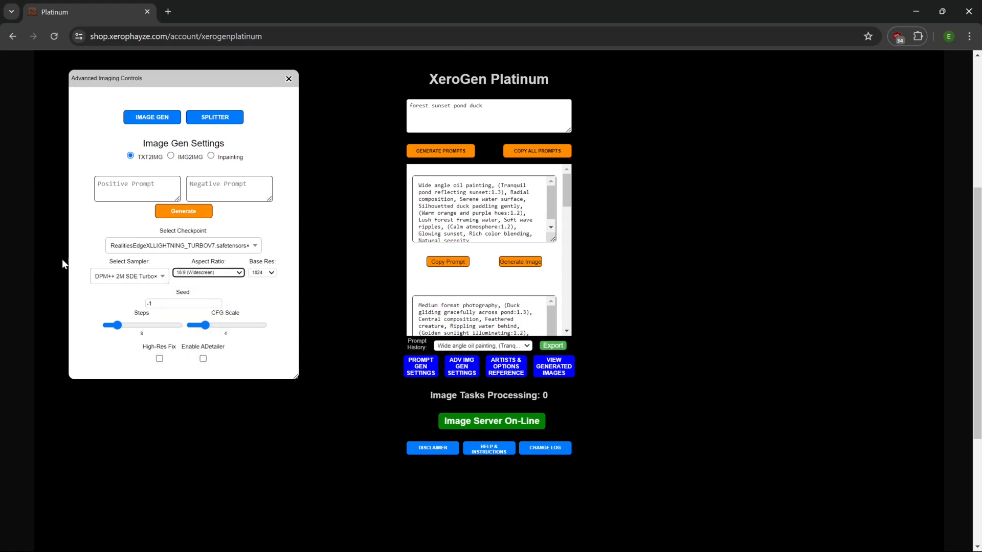
left_click(526, 262)
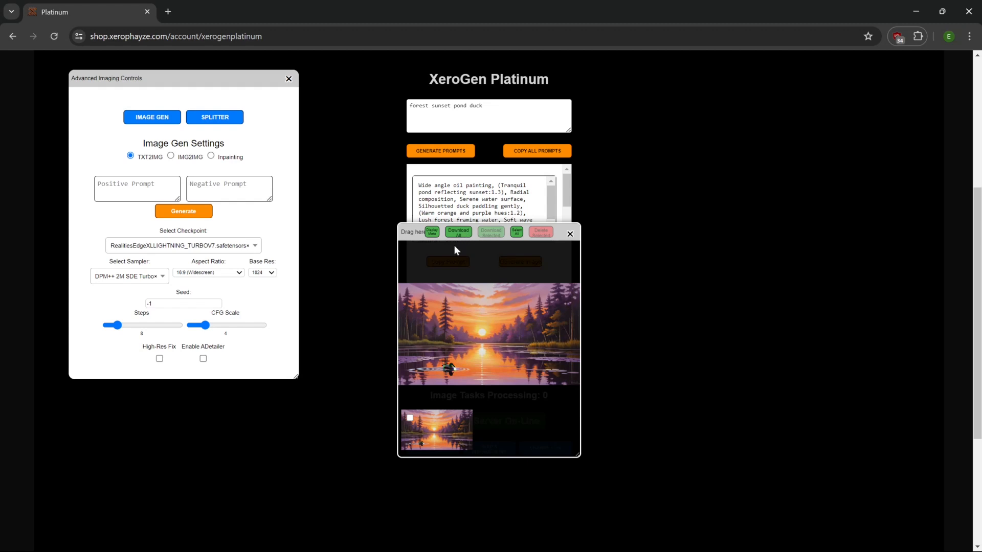
- Enlarge the generated image viewer and place it beside the prompt list so that the prompts are uncovered
left_click_drag(414, 231, 328, 88)
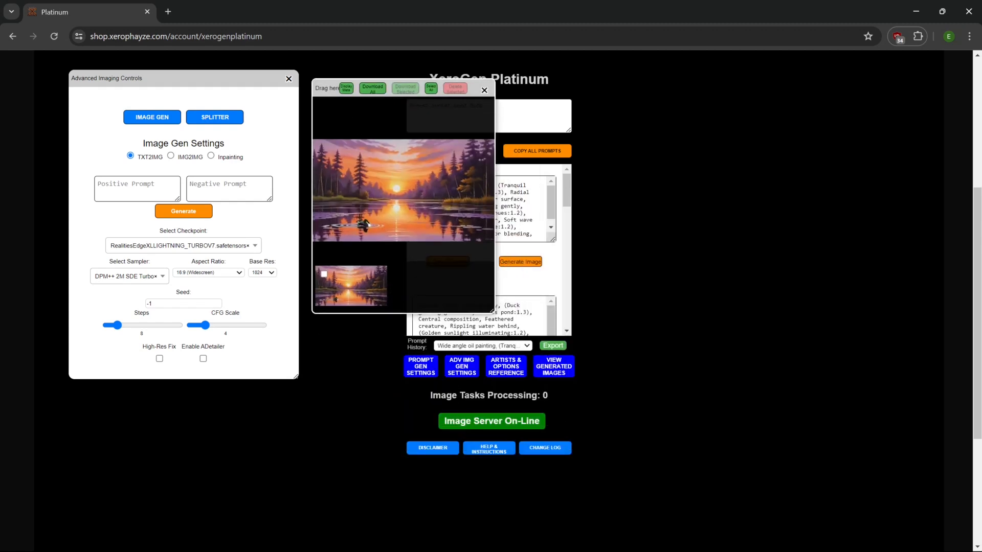
left_click_drag(492, 311, 761, 477)
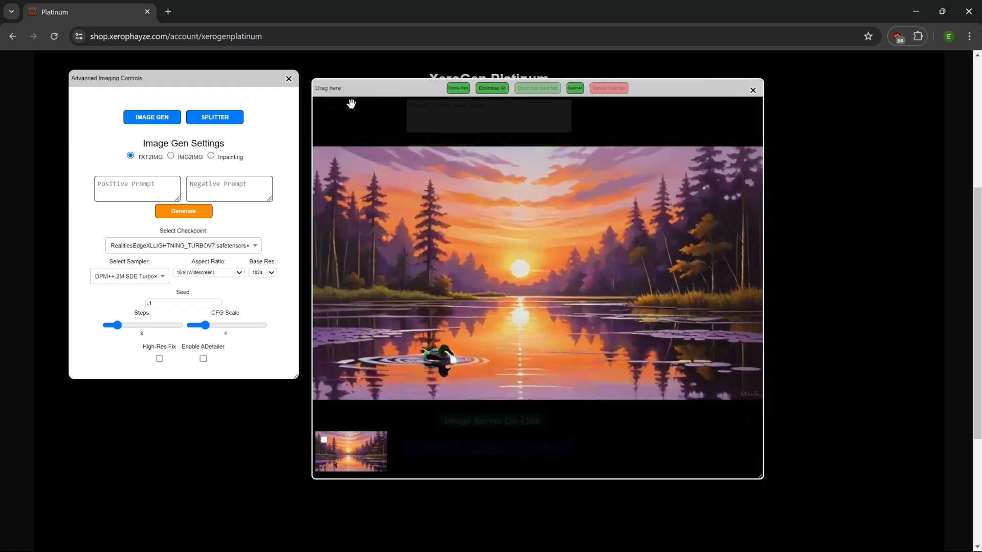
left_click_drag(347, 88, 506, 83)
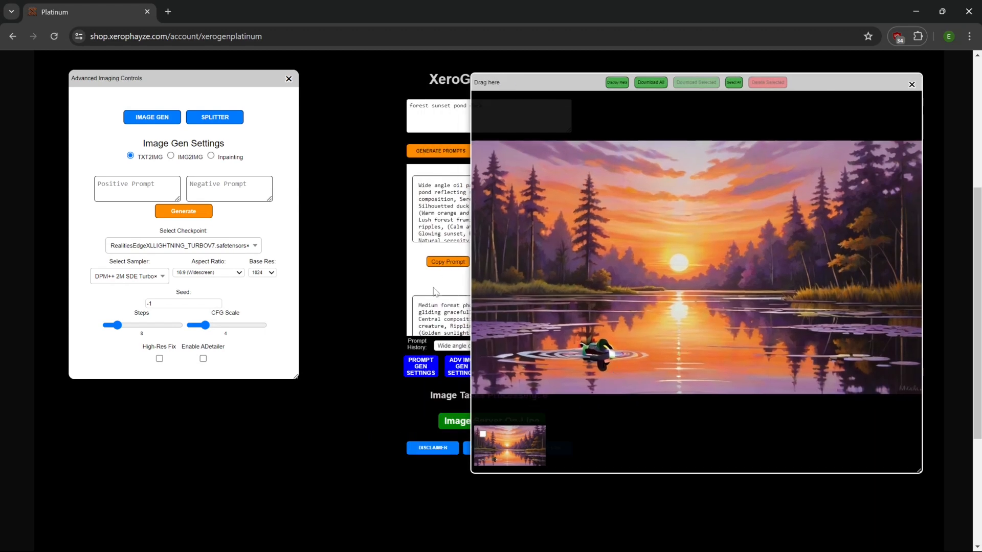
left_click_drag(515, 84, 610, 70)
- Generate an image from the medium format photography prompt of the duck gliding across the pond
scroll(504, 287, "down", 2)
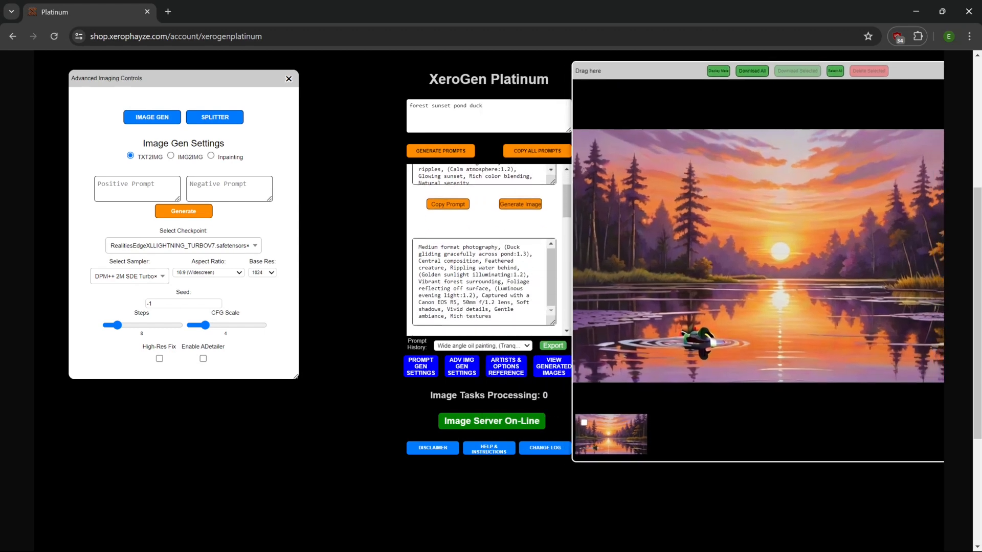
scroll(533, 329, "down", 2)
left_click(521, 289)
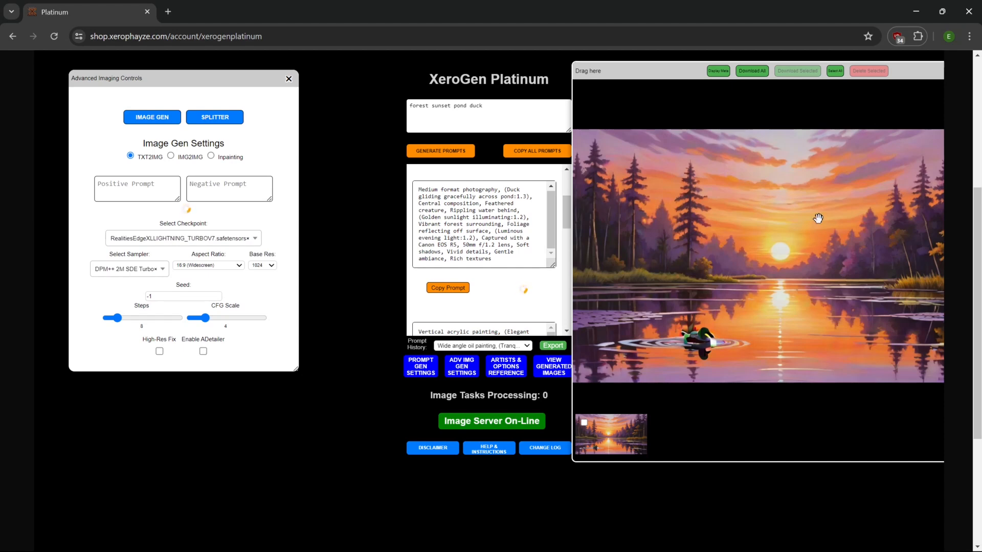
- Shrink the image viewer slightly and reposition it clear of the prompt list
left_click_drag(698, 78, 554, 66)
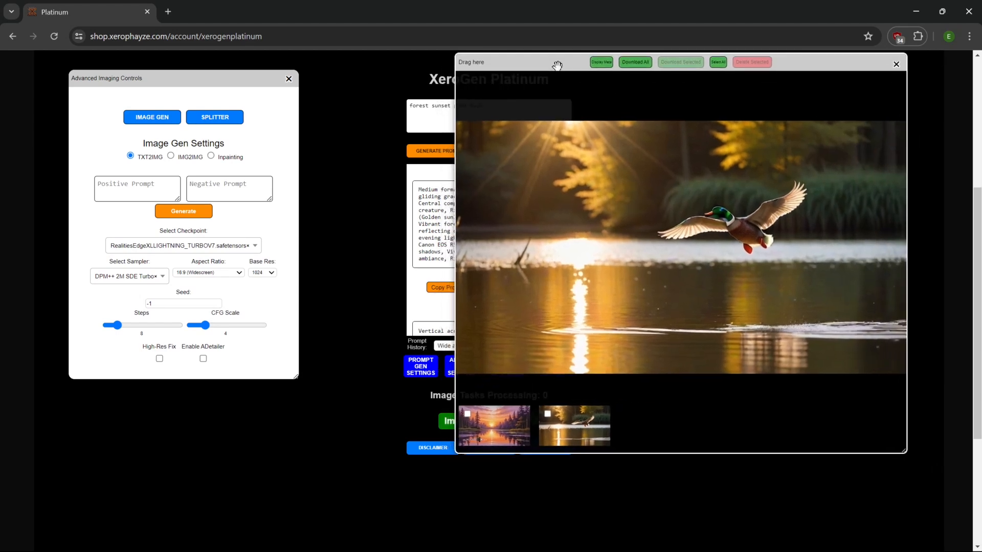
left_click_drag(903, 447, 839, 427)
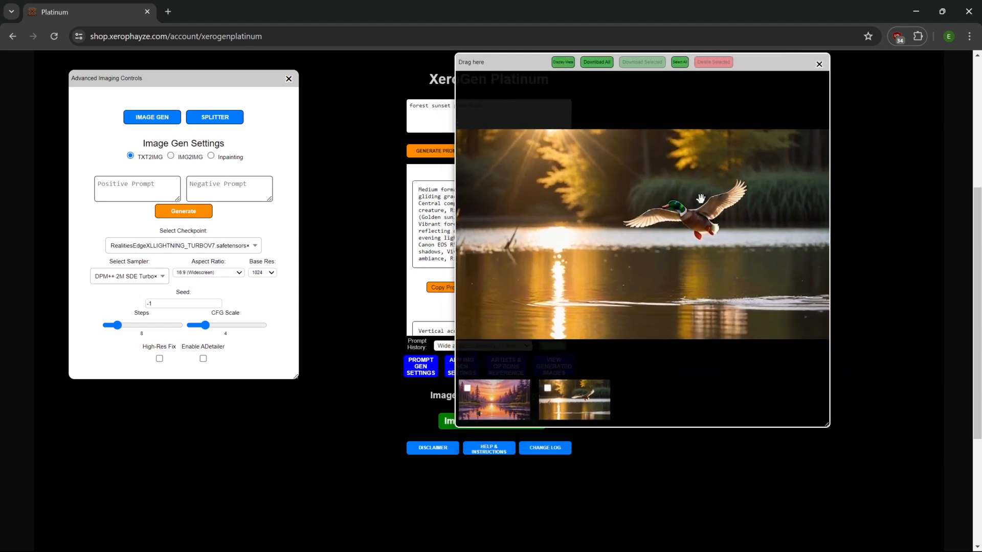
left_click_drag(520, 66, 646, 69)
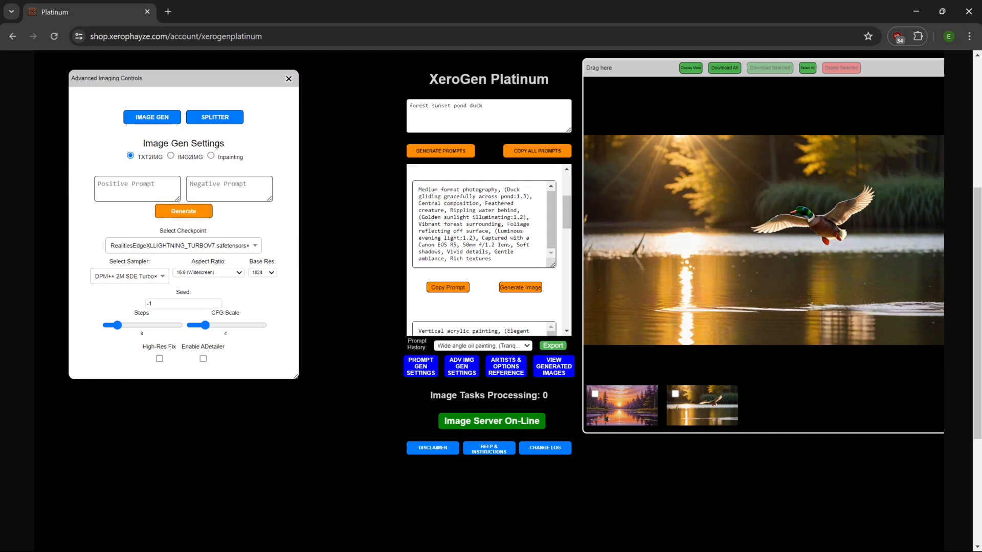
- Review the positive and negative prompt fields and the lists of available checkpoints and samplers
left_click(134, 189)
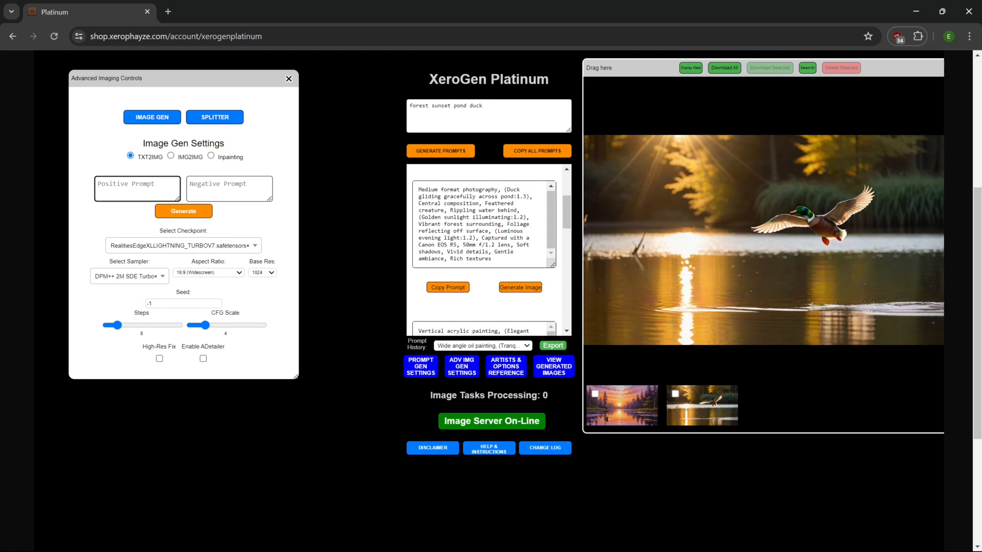
key("Tab")
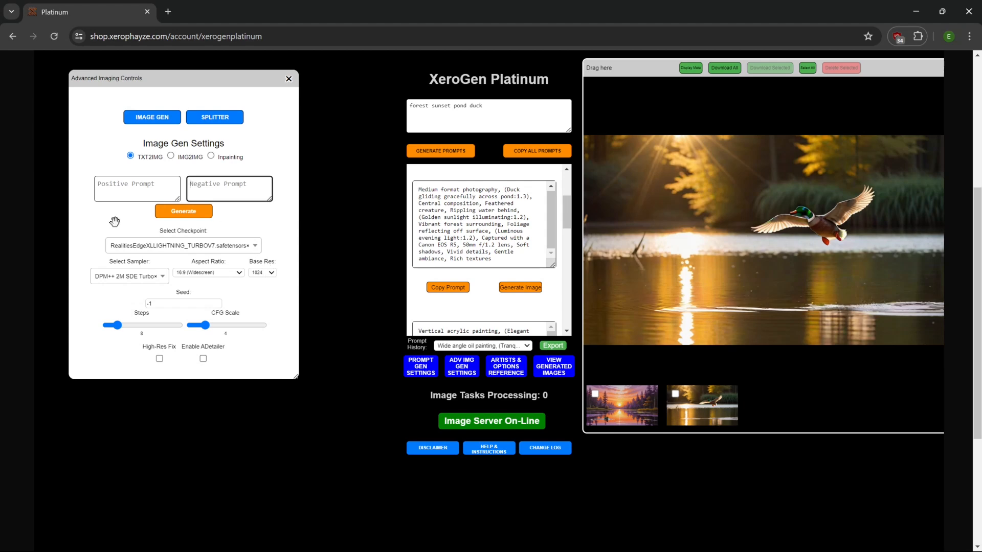
key("shift+Tab")
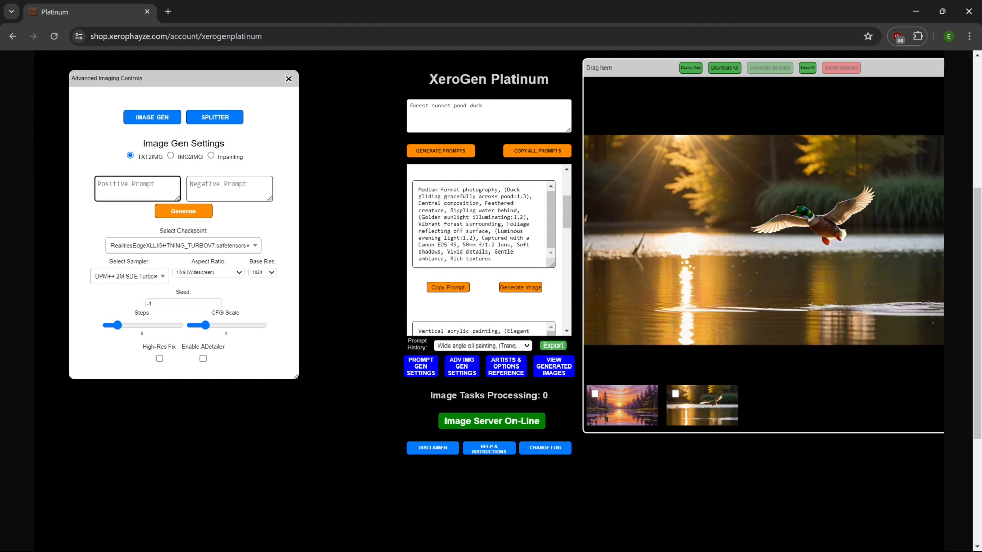
key("Tab")
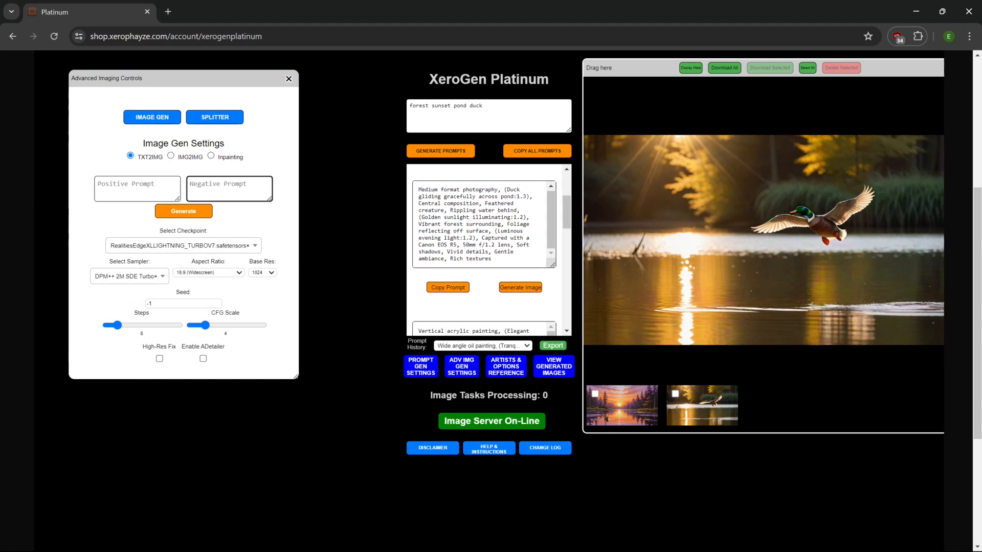
left_click(132, 216)
left_click(132, 246)
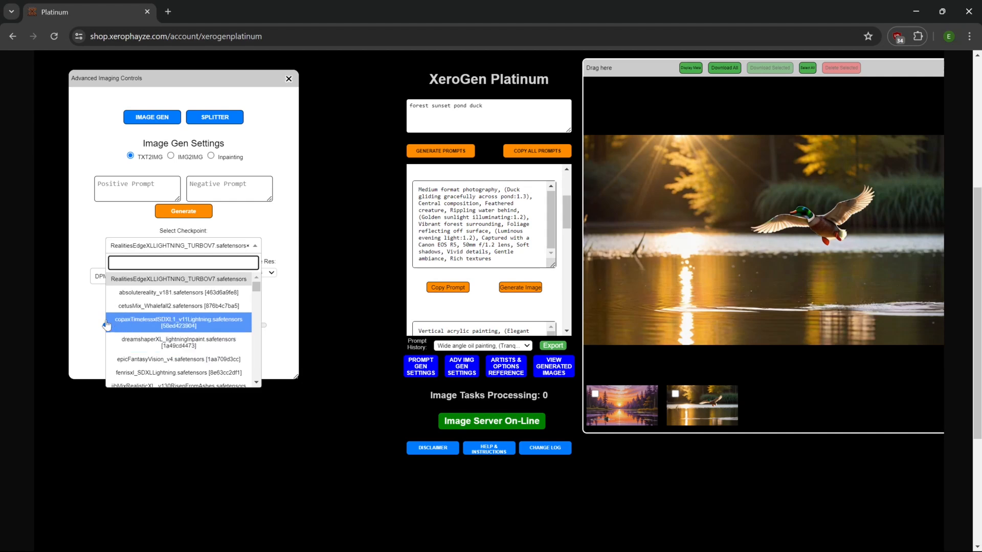
left_click(80, 300)
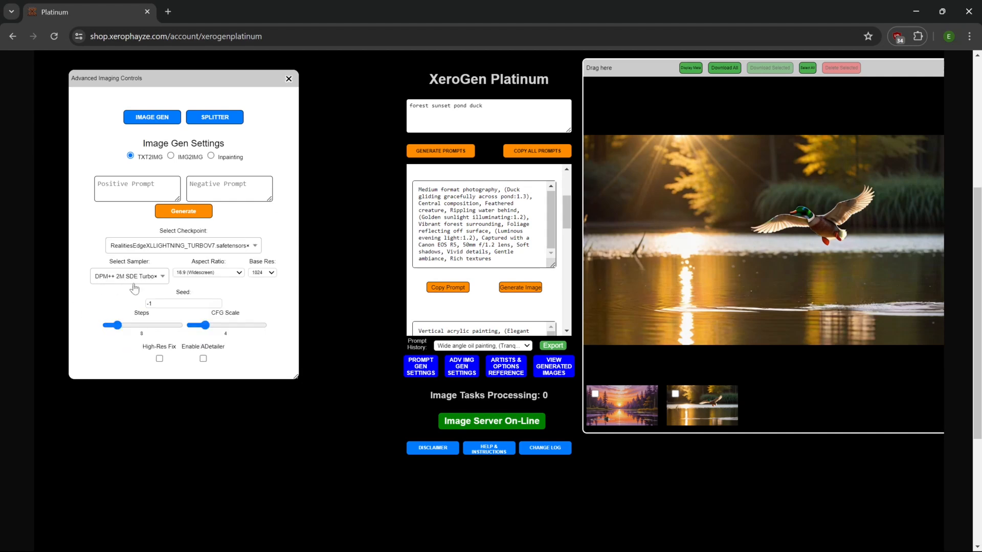
left_click(157, 277)
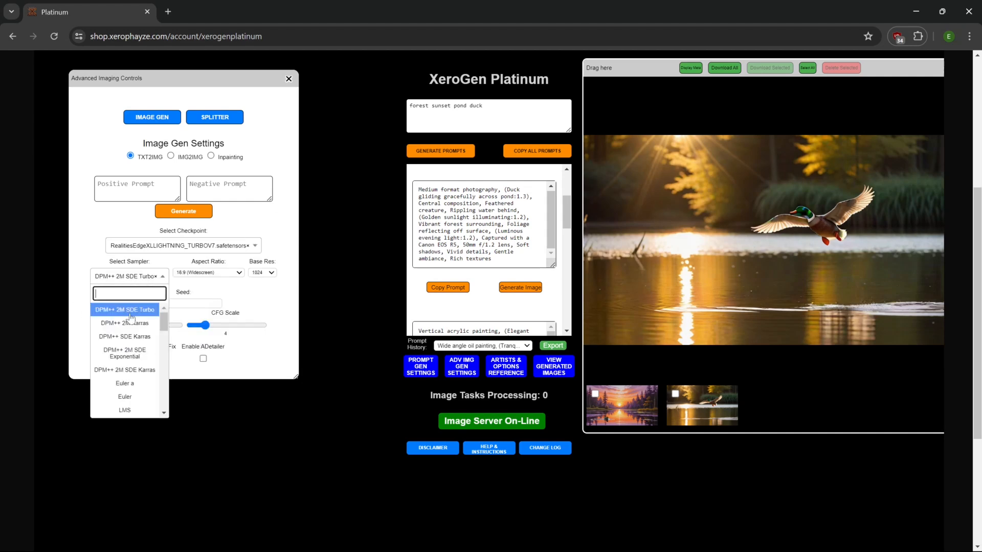
left_click(81, 279)
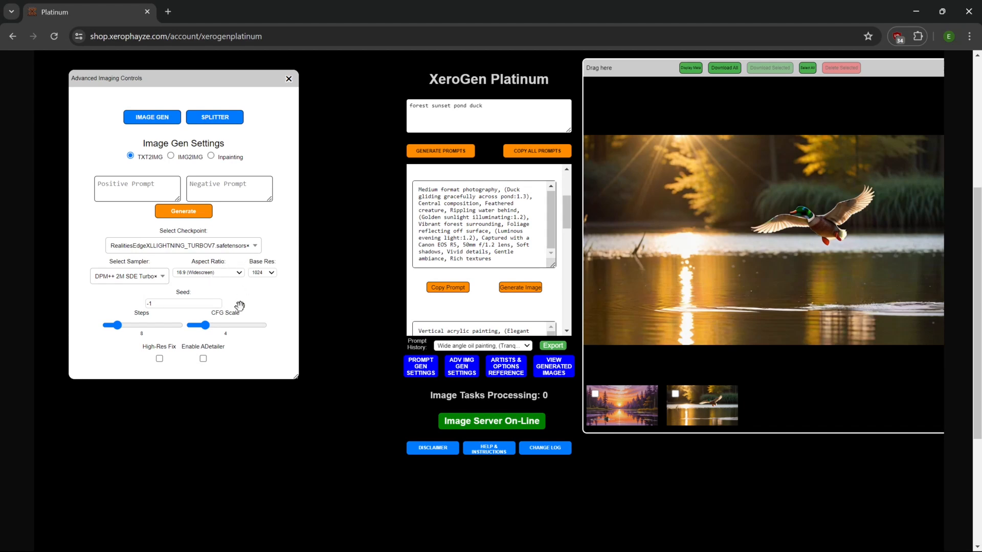
- Set a custom aspect ratio of 20:5 and generate another image from the medium format photography prompt
left_click(240, 274)
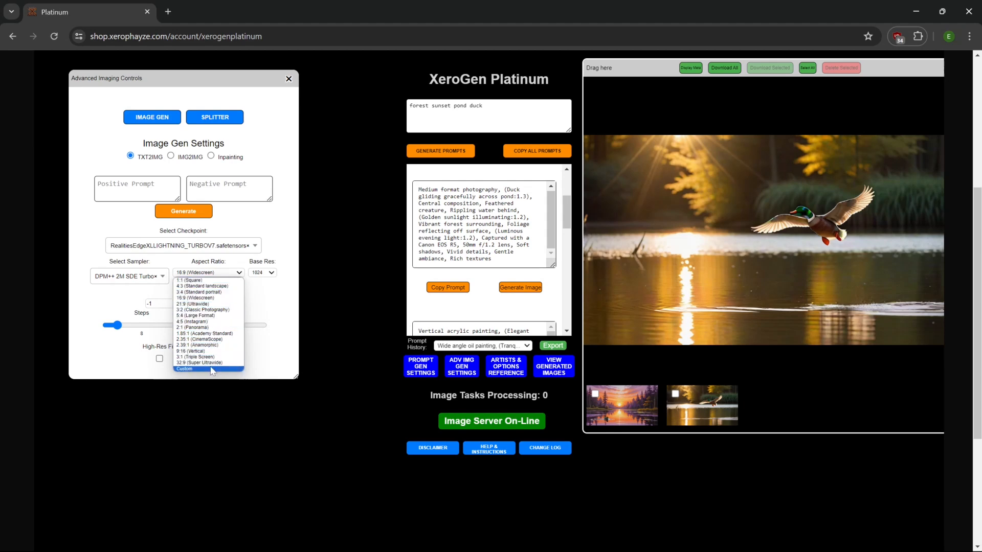
left_click(233, 368)
key("Tab")
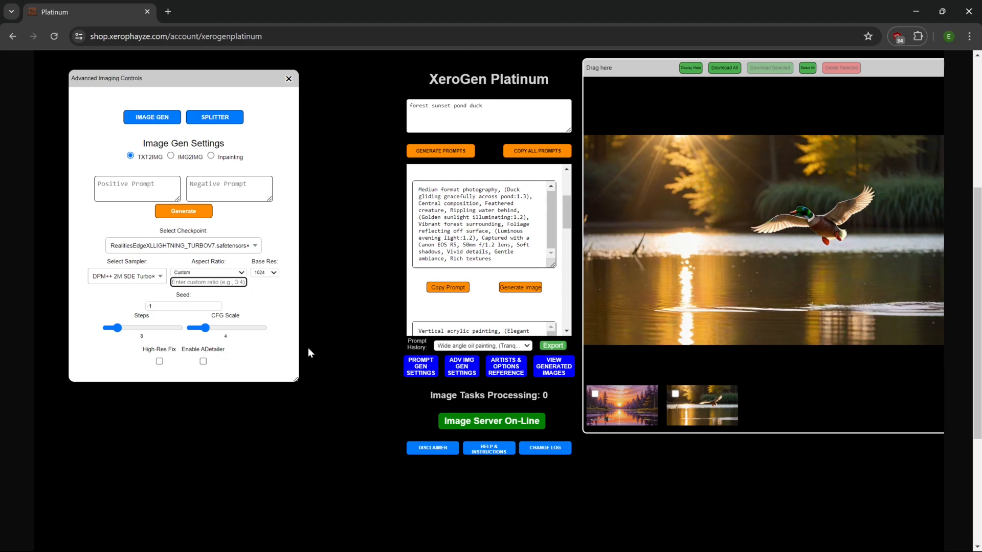
type("20.5")
left_click(131, 185)
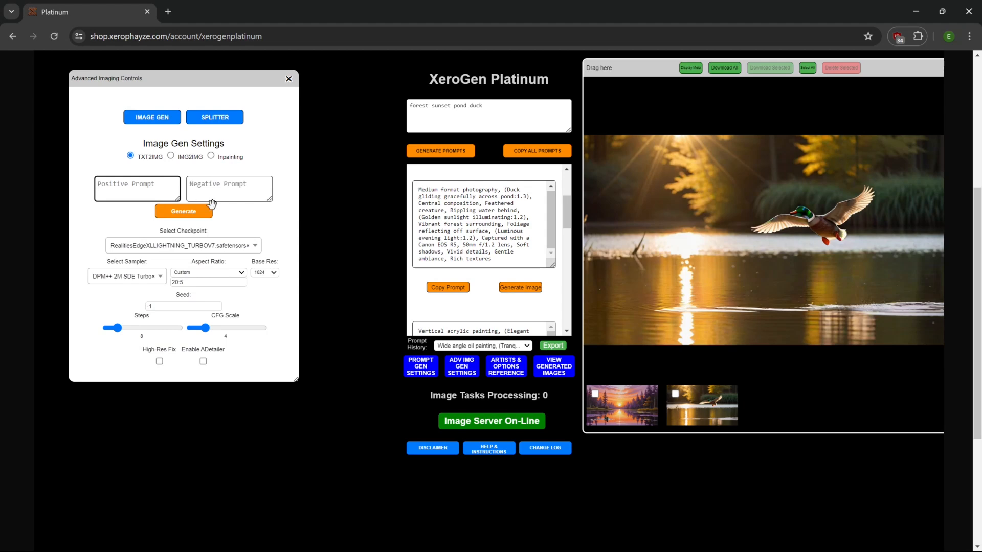
left_click(519, 288)
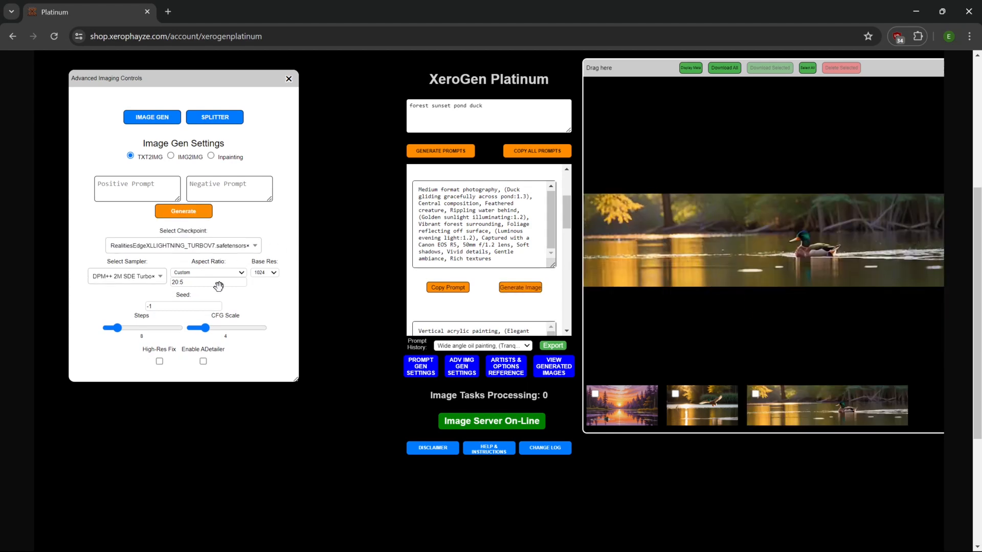
- Generate an image from the same prompt at a custom 20:3 ratio, and set the aspect ratio back to 16:9 (Widescreen)
left_click_drag(185, 282, 179, 282)
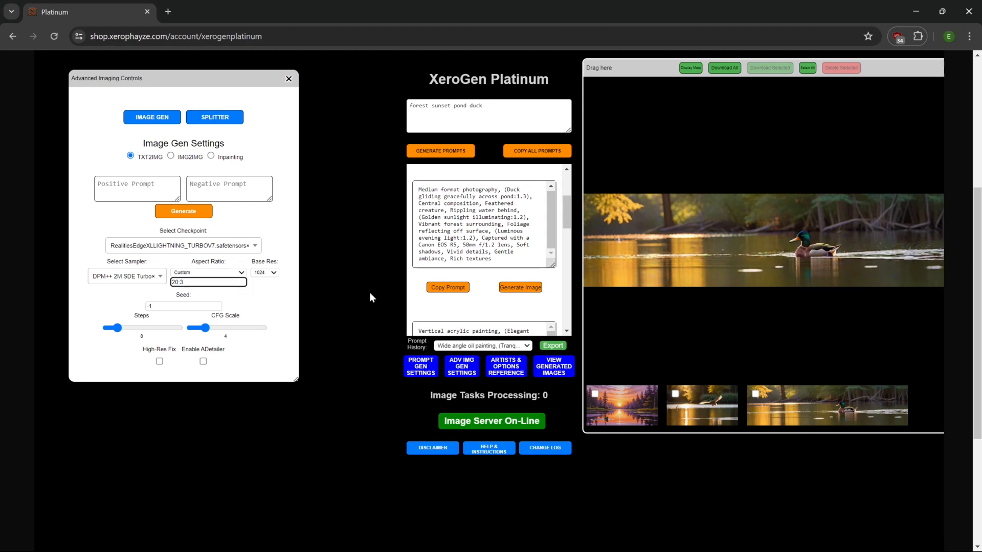
left_click(520, 288)
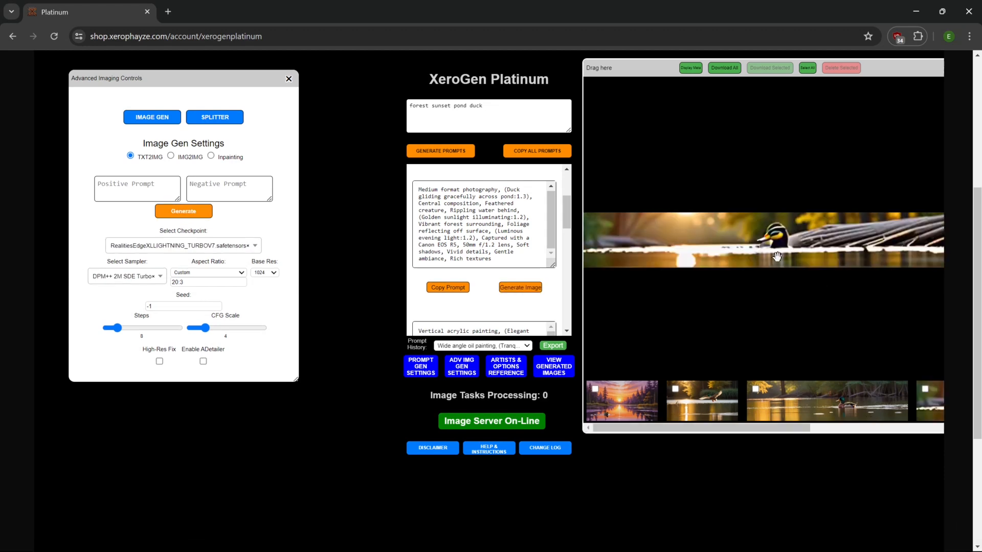
left_click(194, 274)
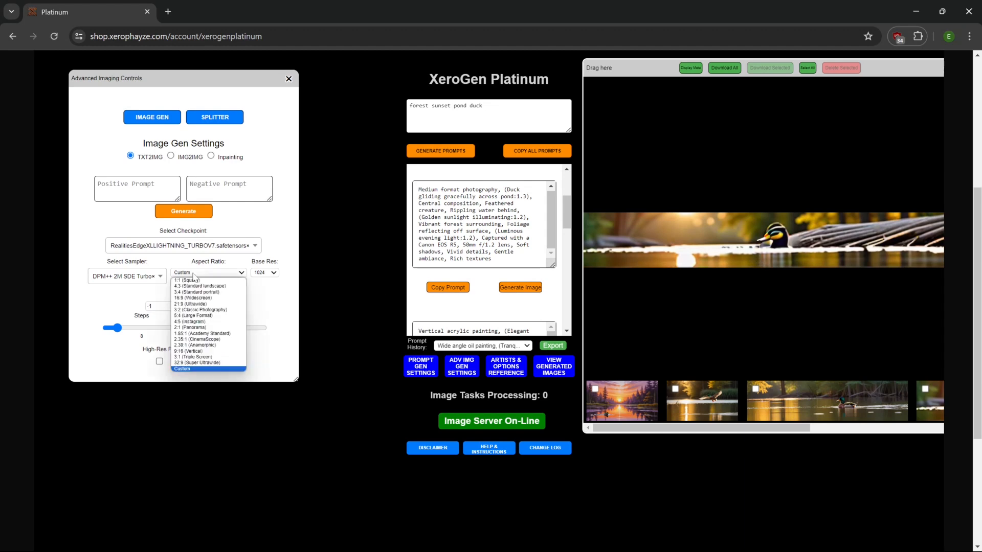
left_click(193, 297)
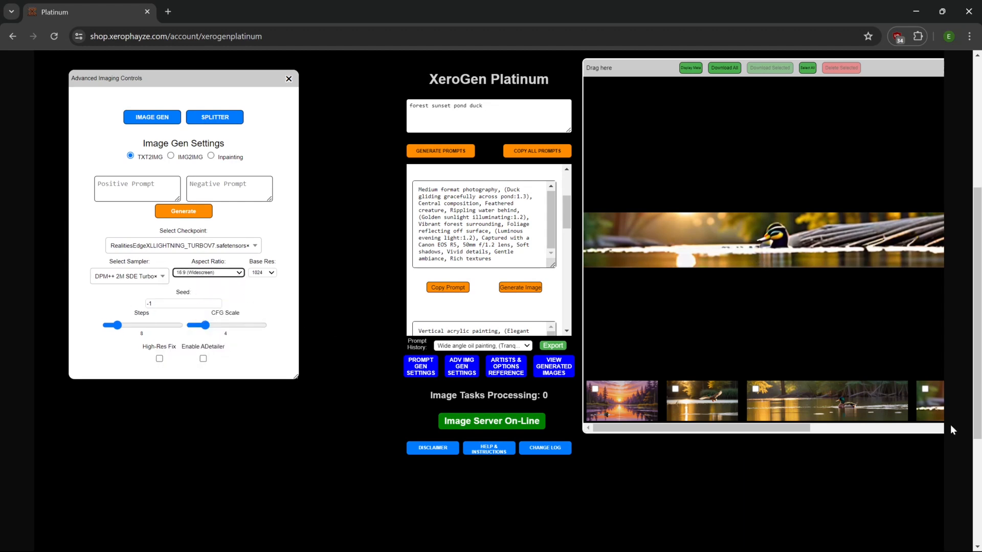
- Switch to Inpainting mode and load the flying mallard image from the image viewer
left_click(715, 412)
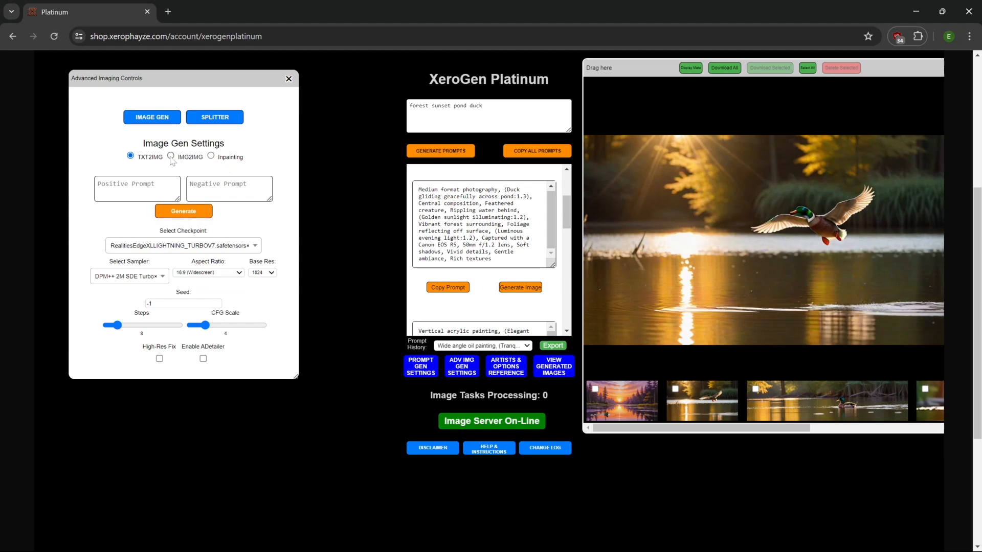
left_click(210, 156)
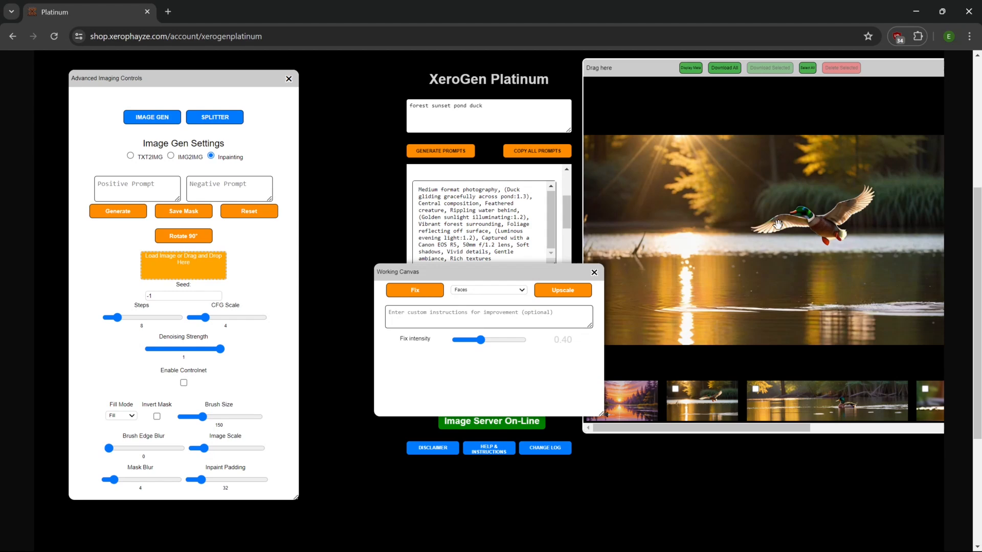
left_click_drag(772, 234, 214, 276)
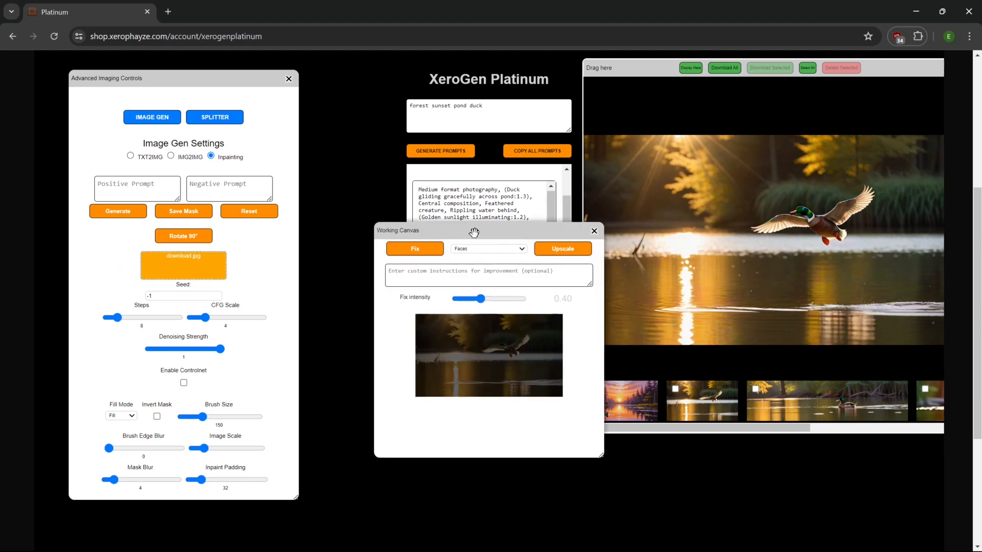
- Enlarge the working canvas, scale its image to the maximum, and set the brush size to 244
left_click_drag(592, 452, 724, 480)
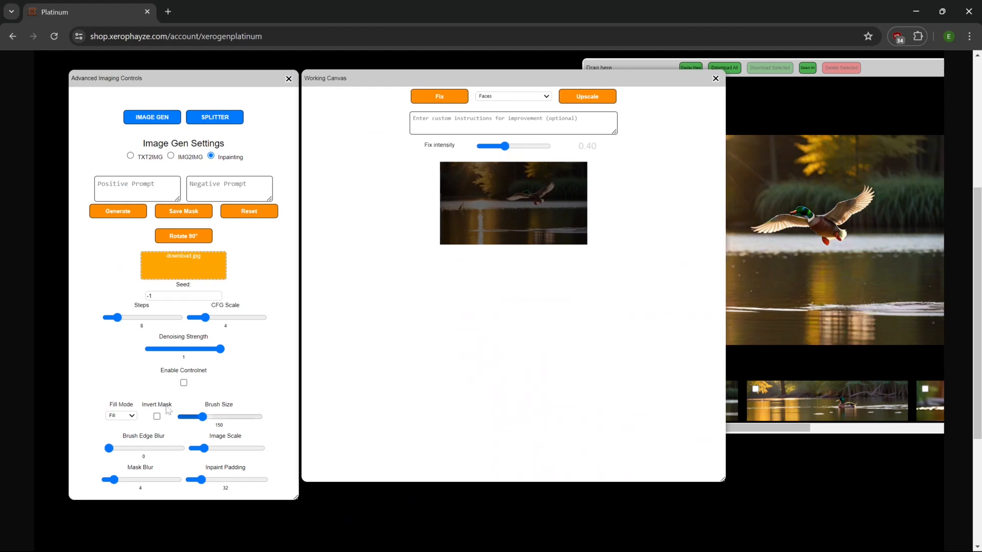
left_click_drag(204, 448, 260, 448)
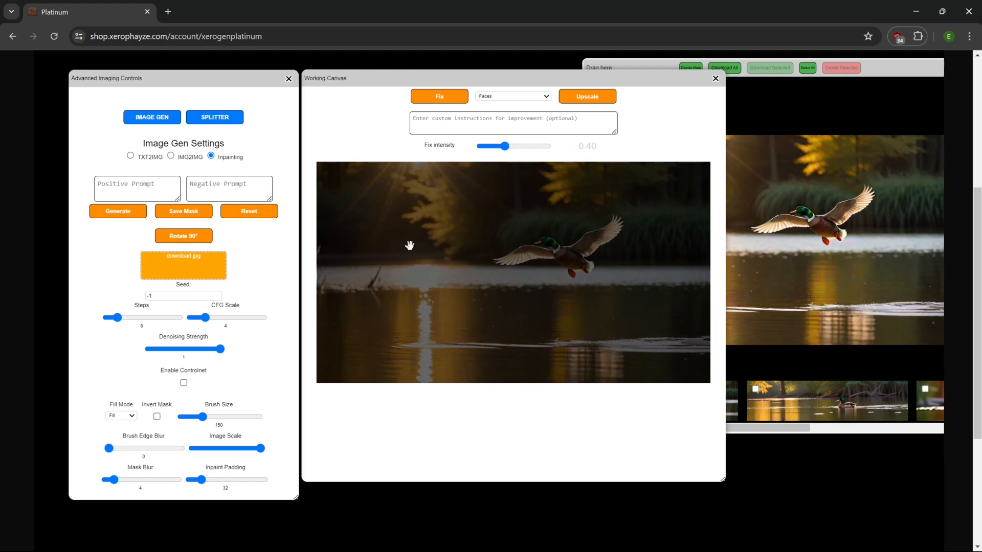
left_click_drag(202, 417, 217, 416)
- Paint a trial mask over the duck and the sunlit water, and reset it
mouse_move(506, 222)
left_mouse_down()
mouse_move(495, 230)
mouse_move(559, 269)
mouse_move(475, 278)
mouse_move(569, 294)
mouse_move(440, 271)
left_mouse_up()
left_click_drag(434, 211, 531, 263)
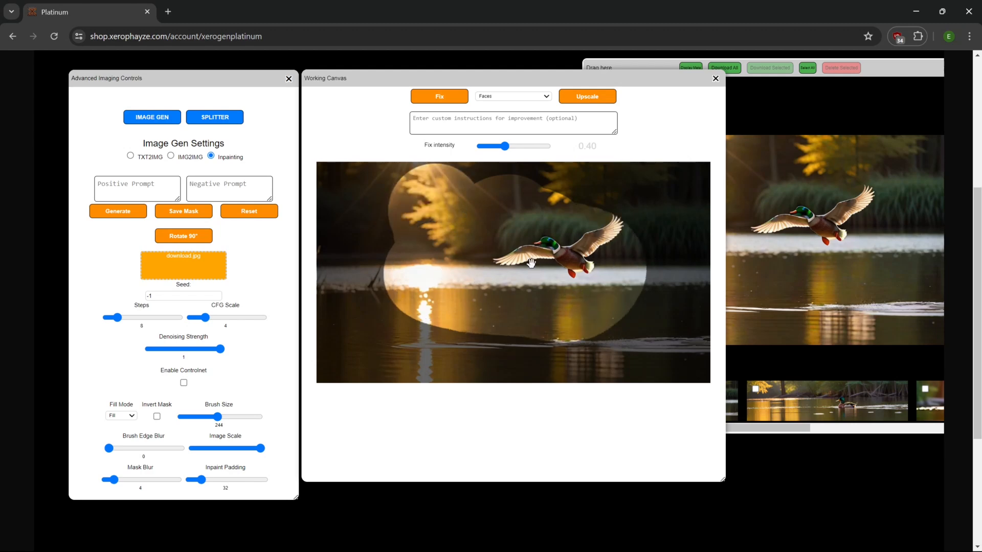
left_click(244, 214)
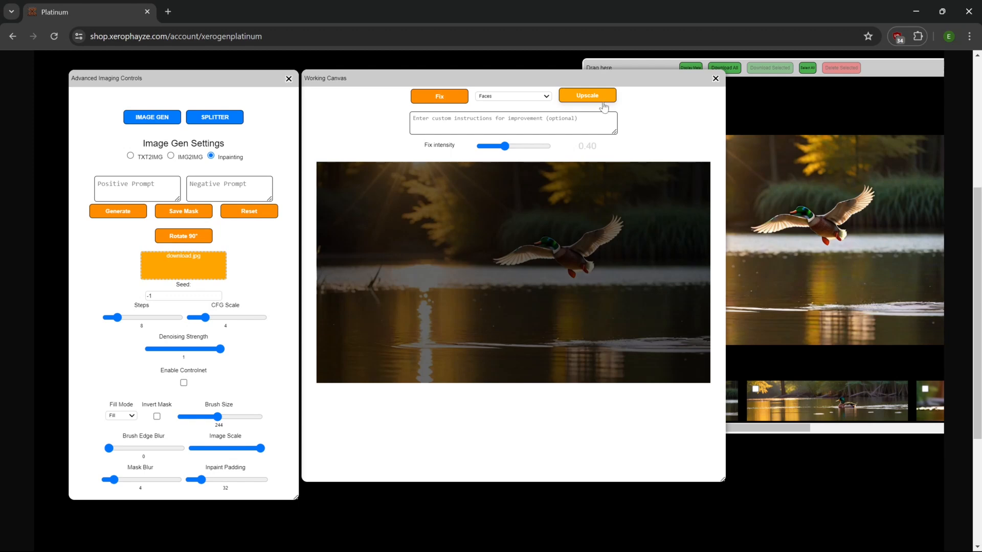
- Upscale the duck image on the working canvas and keep the result
left_click(587, 97)
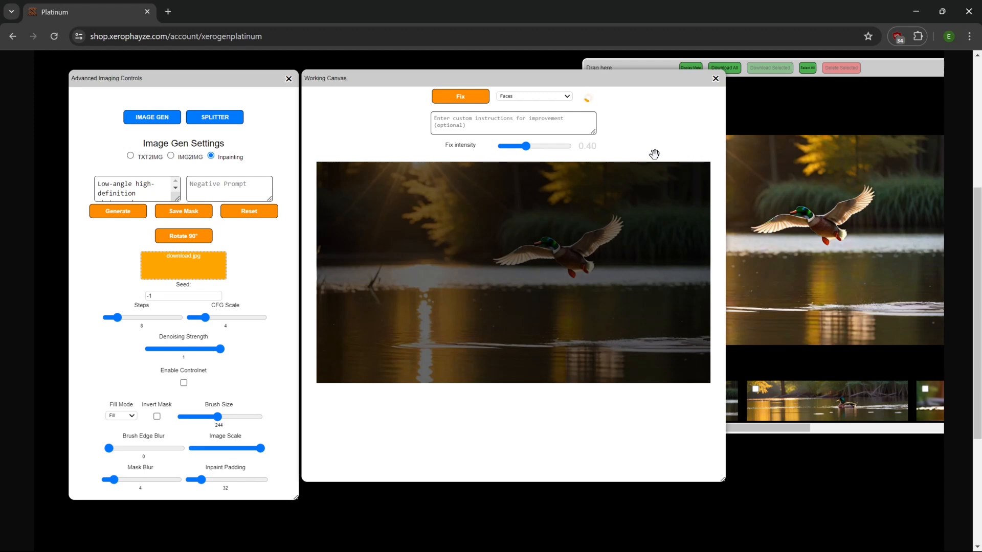
scroll(618, 352, "down", 3)
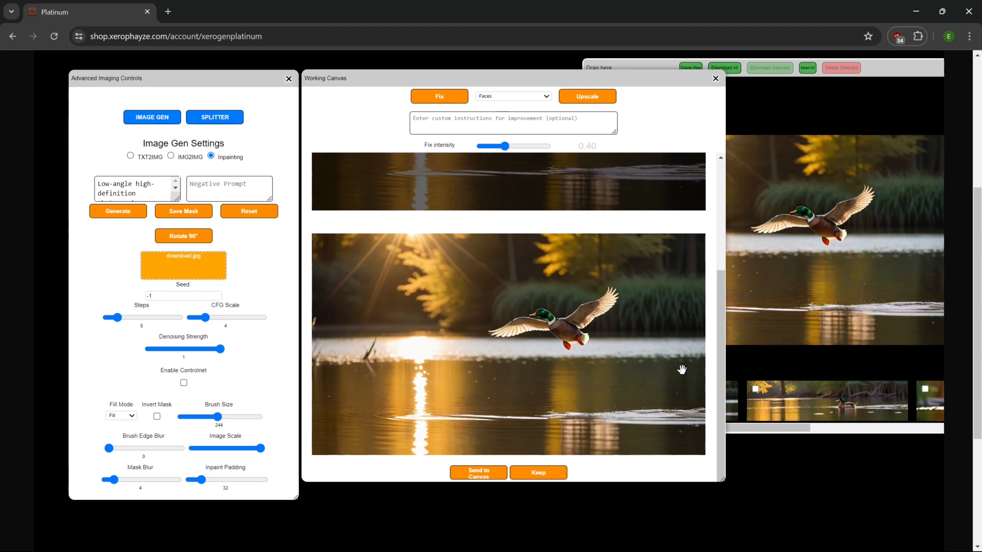
left_click(544, 472)
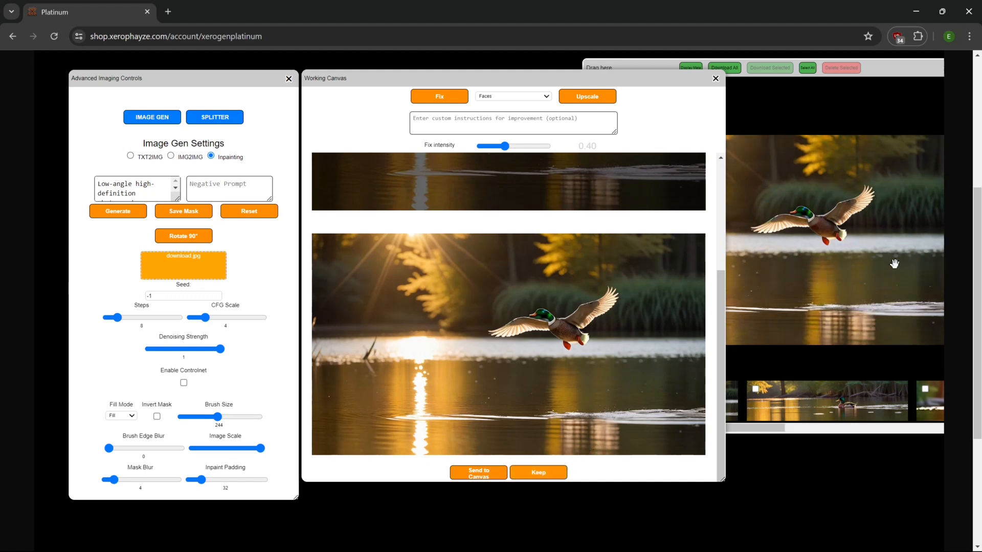
- View the flying duck image at full size from the image viewer and close the preview
left_click(903, 427)
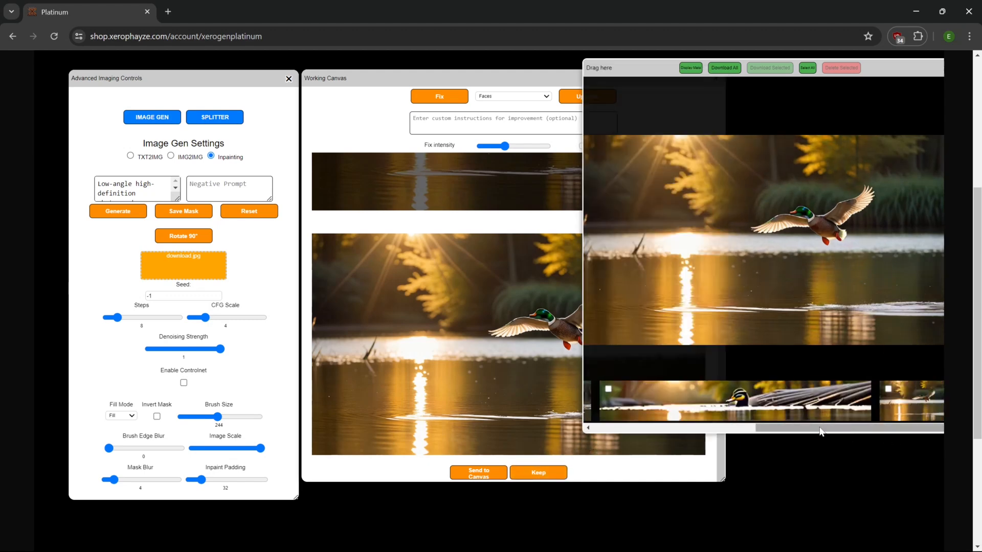
left_click(835, 228)
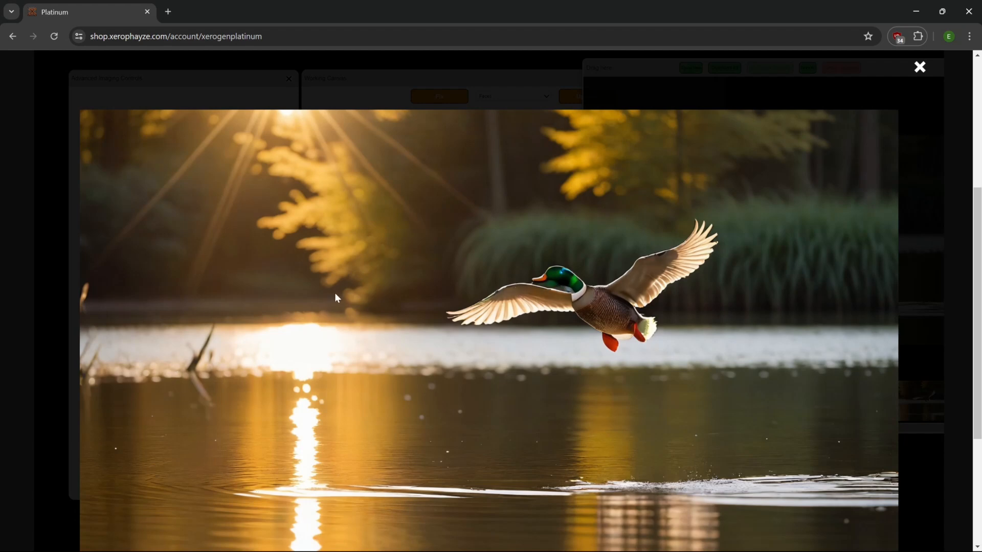
left_click(813, 455)
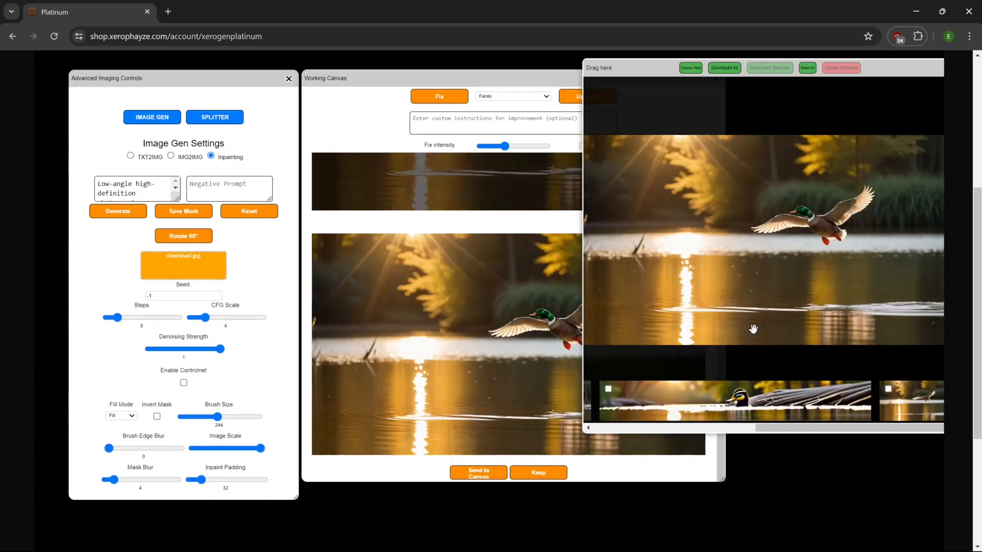
- Paint an inpainting mask over the whole flying duck on the working canvas, from wing tip to wing tip
left_click(349, 461)
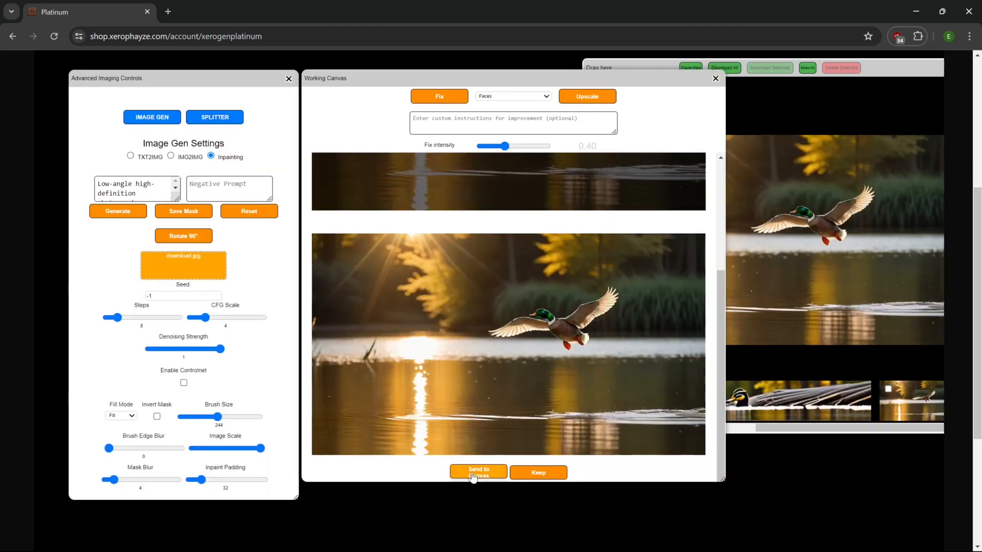
scroll(469, 467, "up", 1)
scroll(486, 318, "up", 3)
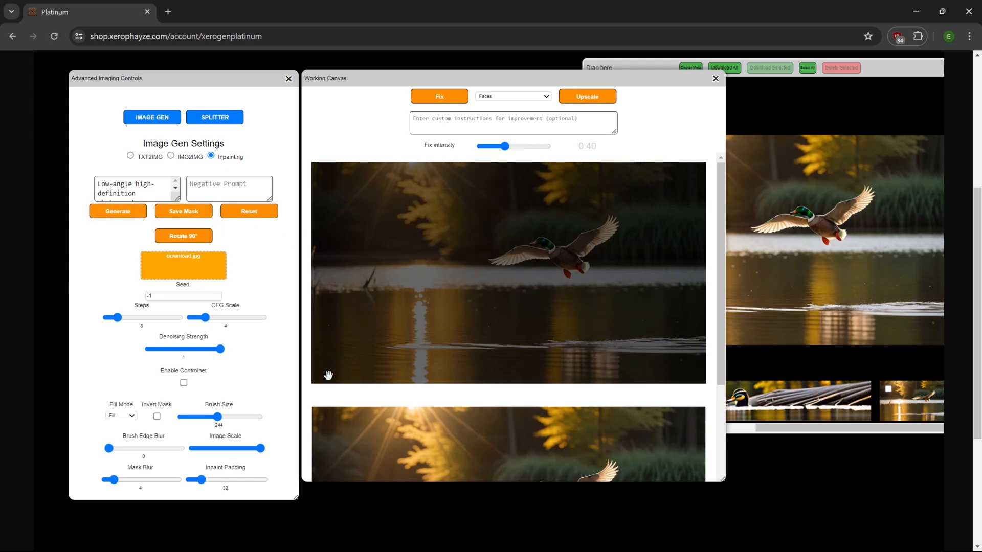
mouse_move(607, 231)
left_mouse_down()
mouse_move(570, 253)
mouse_move(503, 259)
left_mouse_up()
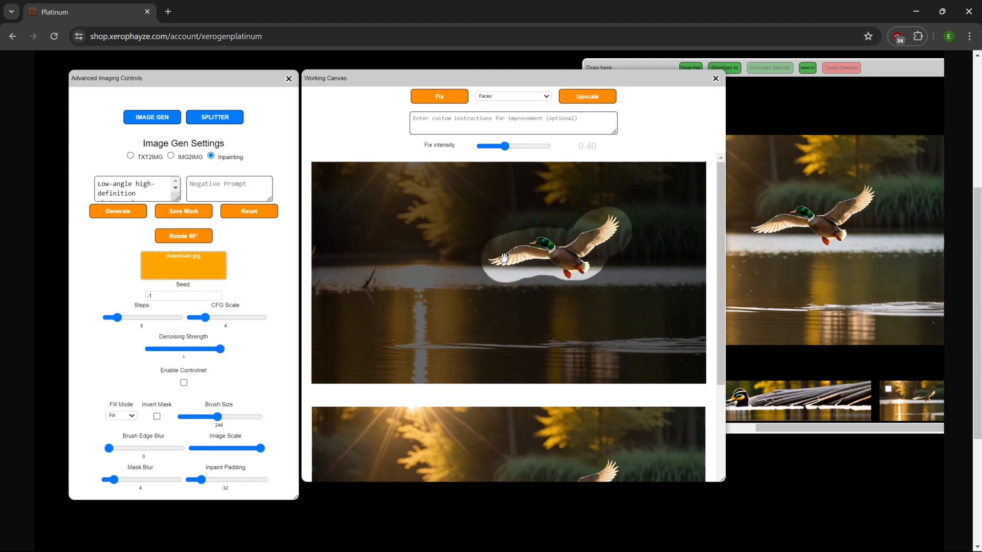
- Check the fill mode options and enlarge the prompt fields to read the rest of the positive prompt
left_click(129, 416)
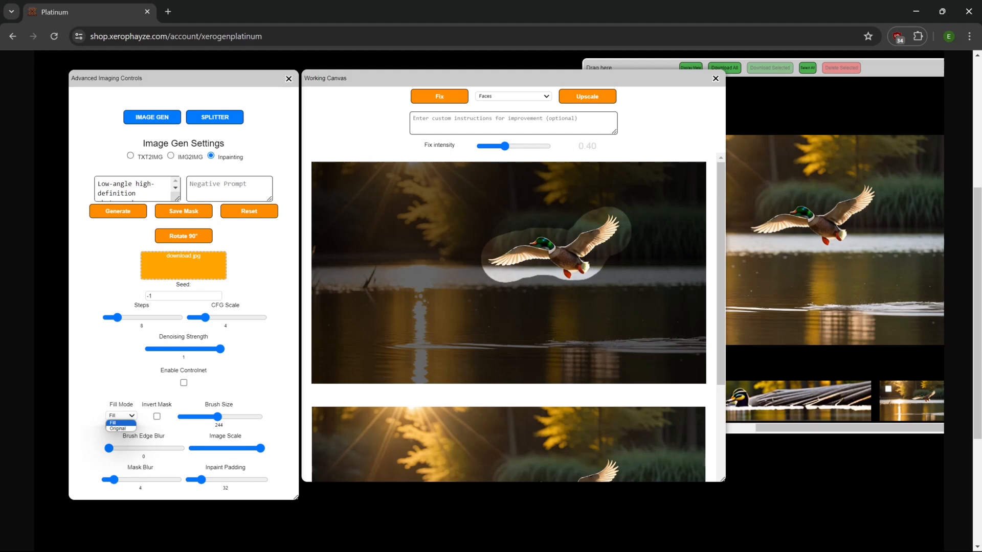
left_click_drag(178, 199, 179, 273)
scroll(133, 205, "down", 5)
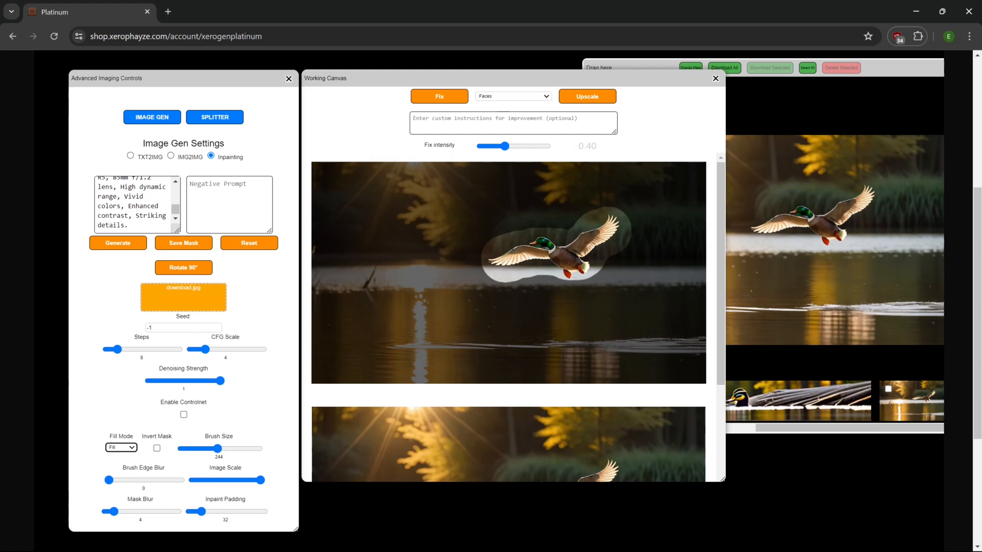
left_click(134, 244)
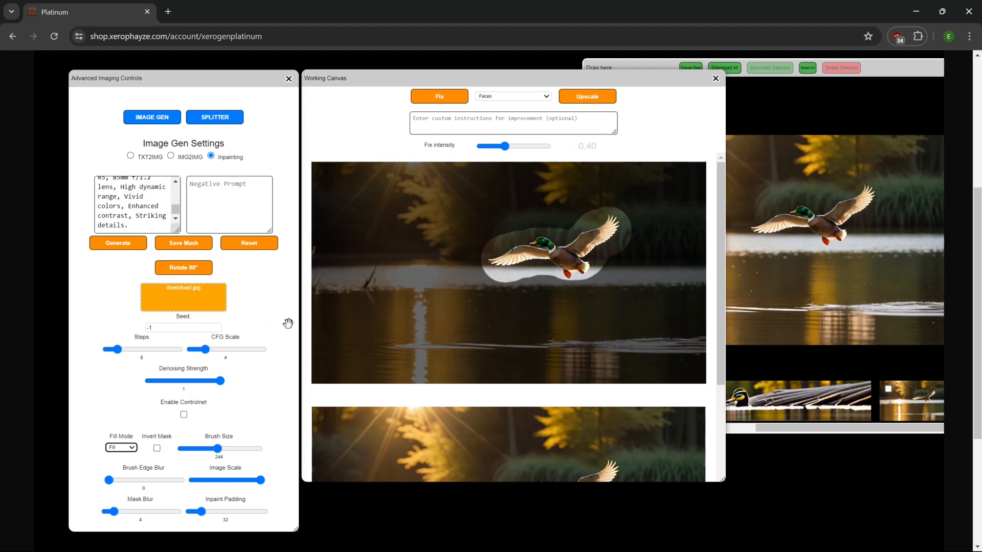
- Replace the positive prompt with "photograph of a mallard duck"
left_click(138, 225)
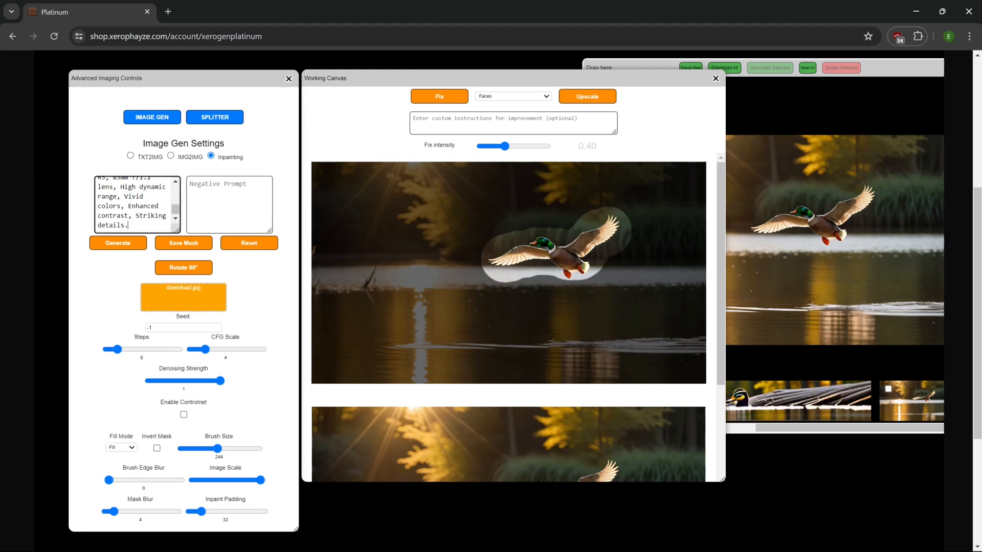
key("ctrl+a")
key("BackSpace")
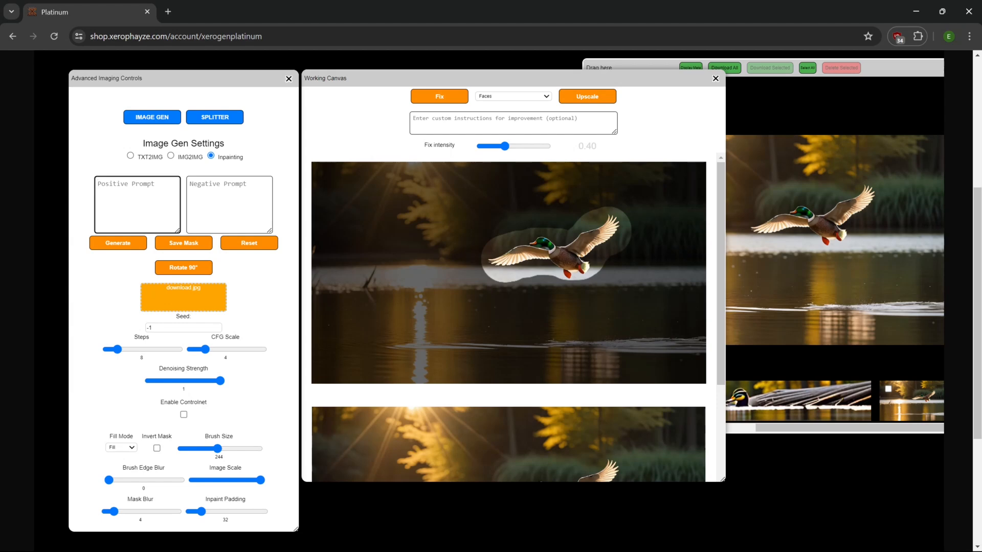
type("photograph of a mal")
type("lard duck")
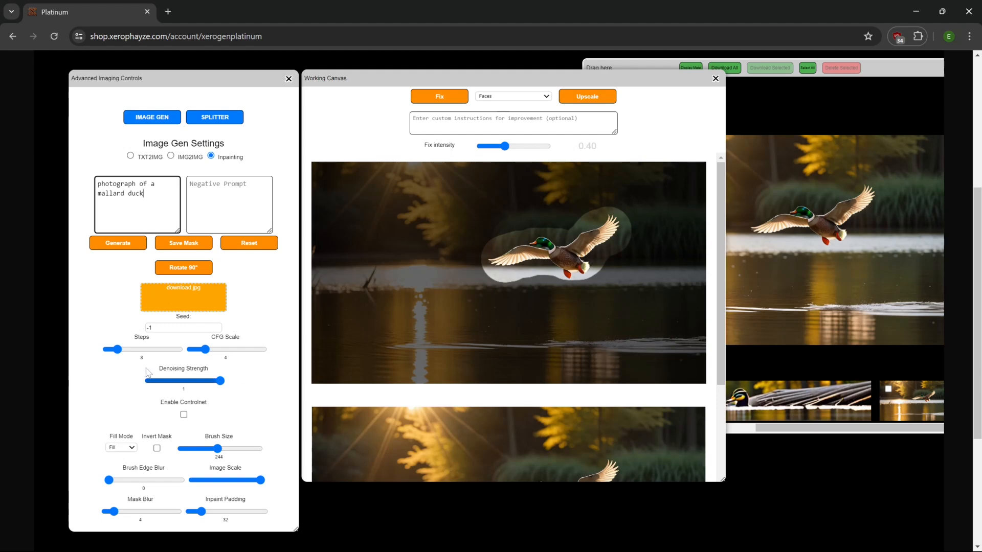
- Configure the inpainting with 20 steps, the Original fill mode and a denoising strength of 0.6
left_click(135, 349)
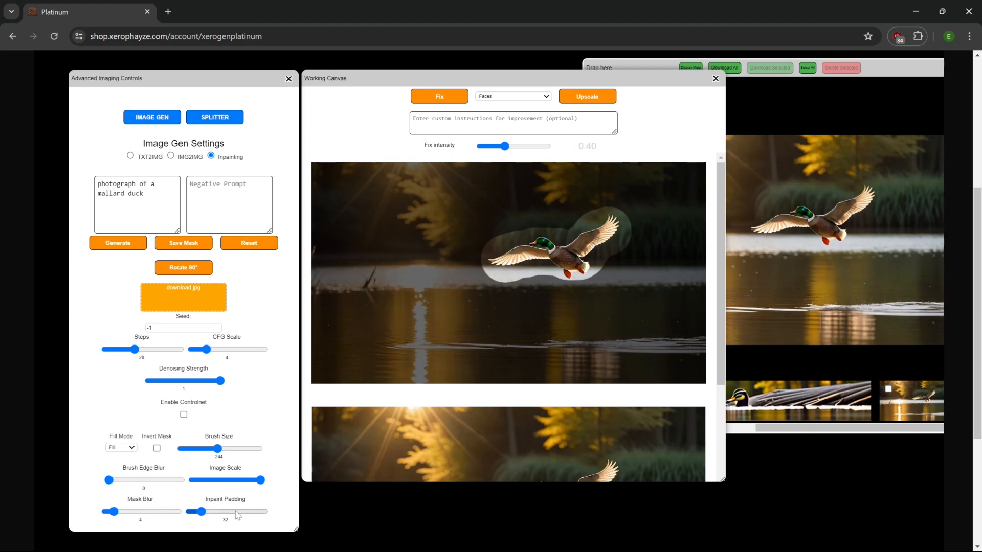
left_click(133, 448)
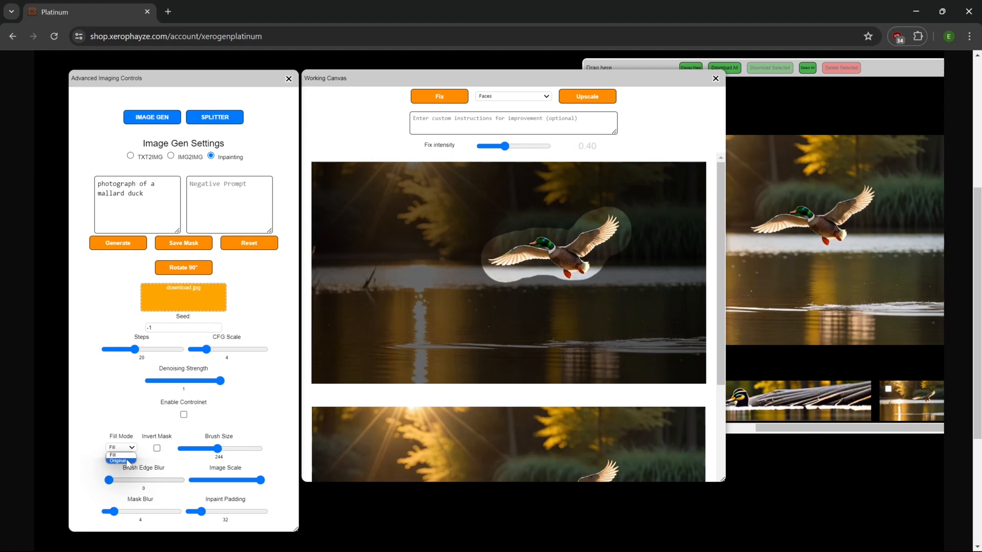
left_click(128, 461)
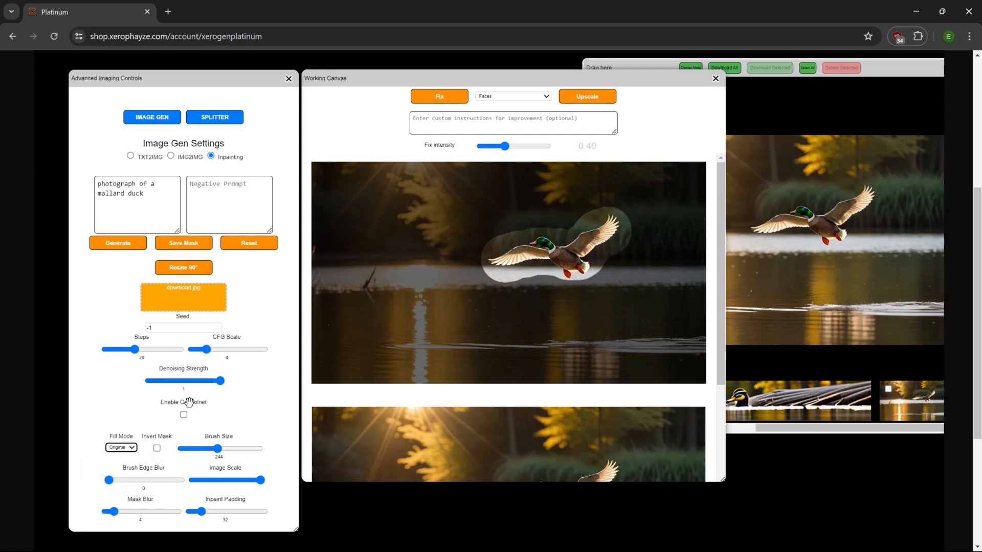
left_click(222, 385)
left_click_drag(221, 381, 179, 387)
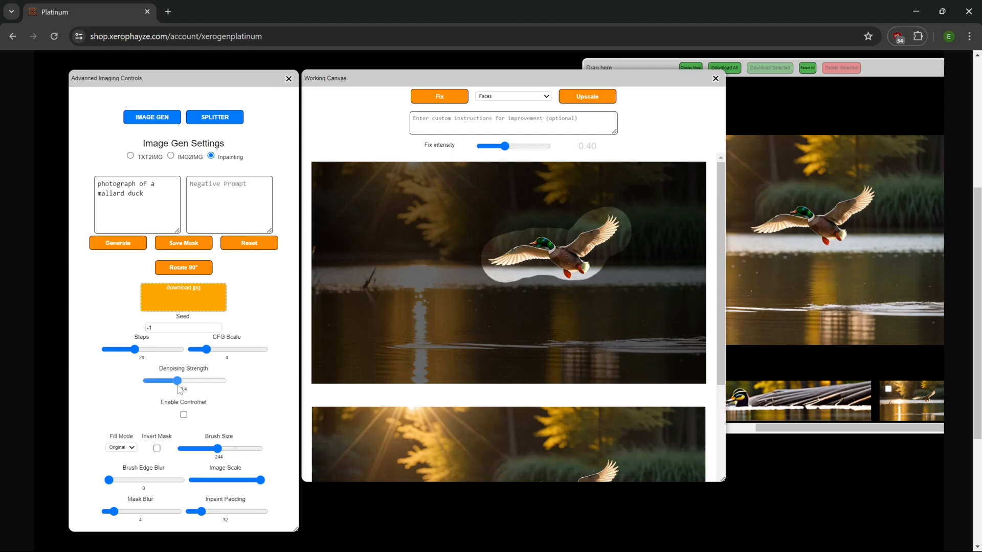
left_click_drag(179, 389, 194, 392)
- Switch the fill mode to Fill and raise the denoising strength to 1
left_click(131, 448)
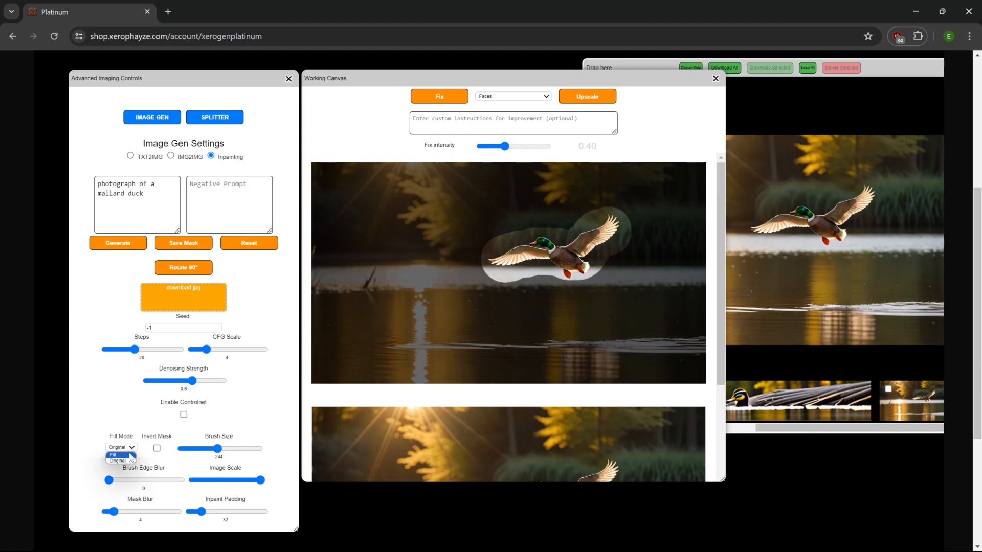
left_click(117, 459)
left_click_drag(197, 383, 263, 383)
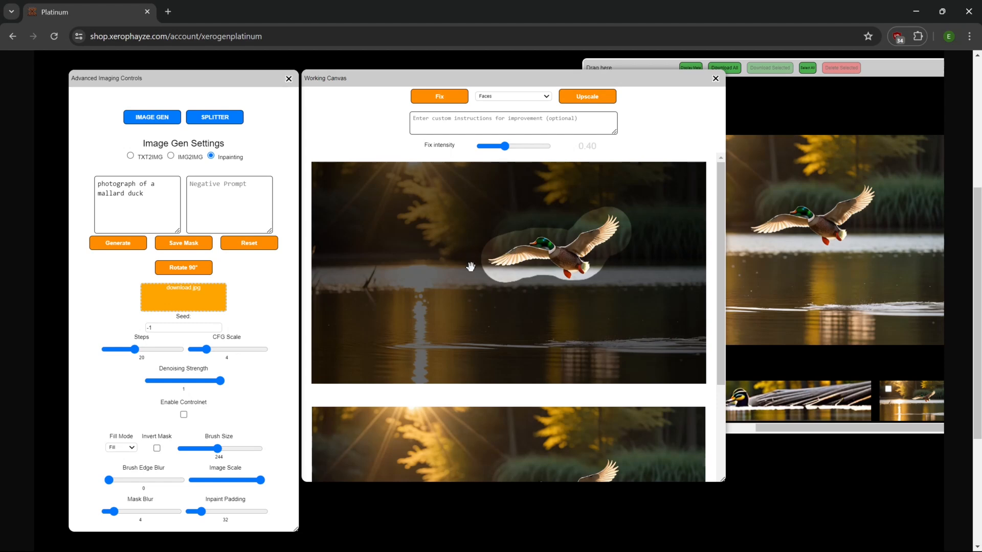
- Set the fill mode back to Original with a denoising strength of 0.6
left_click(122, 448)
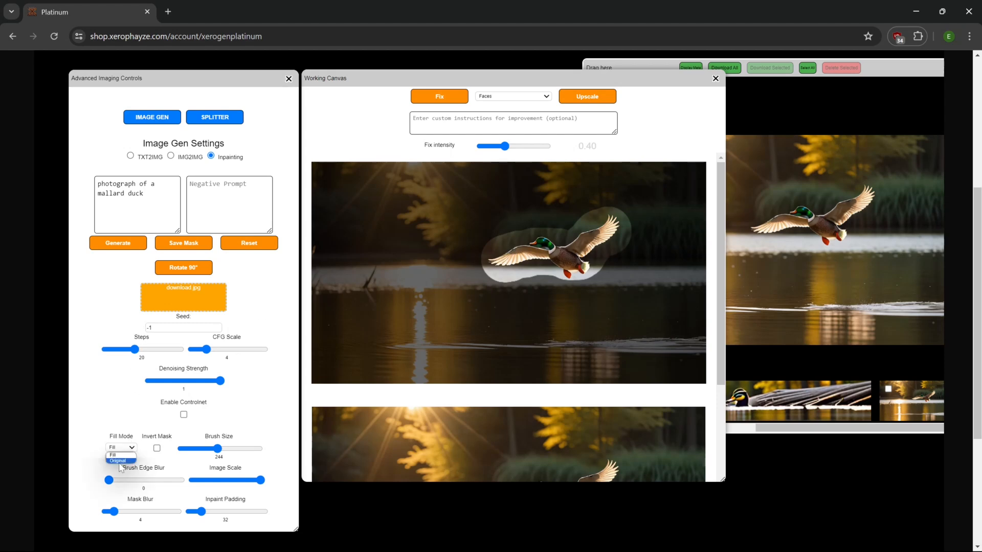
left_click(119, 459)
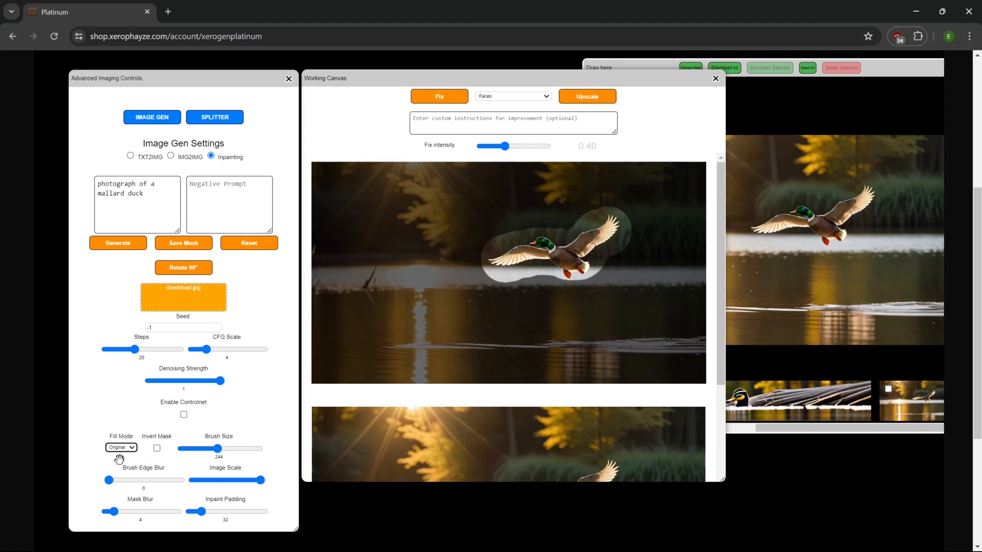
left_click(192, 380)
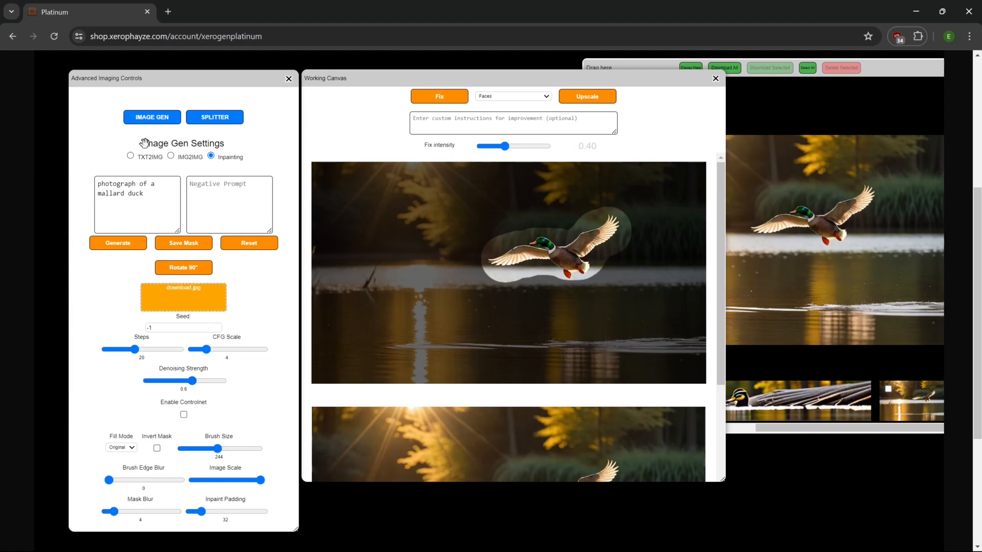
- Generate the inpainted duck, view the result at full size, and close the preview
left_click(116, 242)
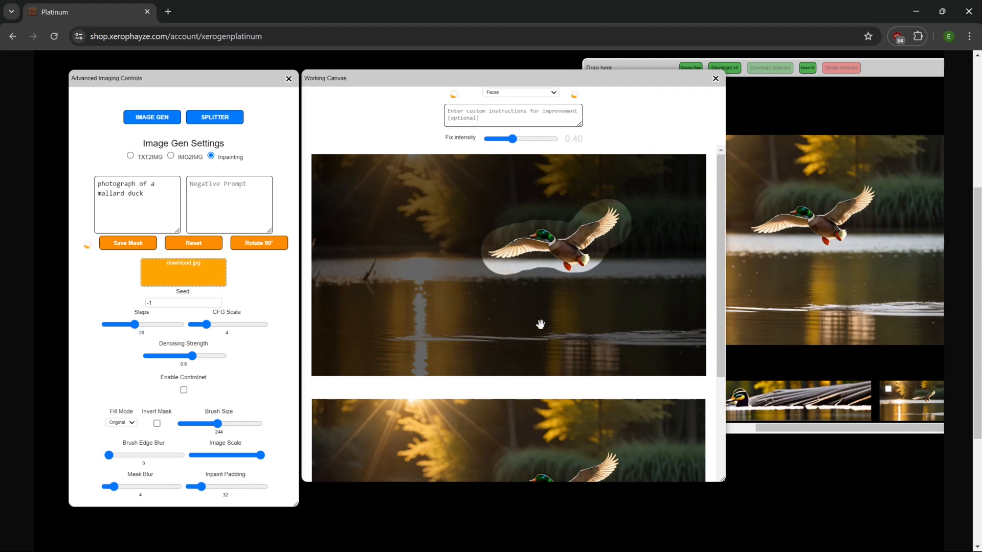
scroll(539, 324, "down", 4)
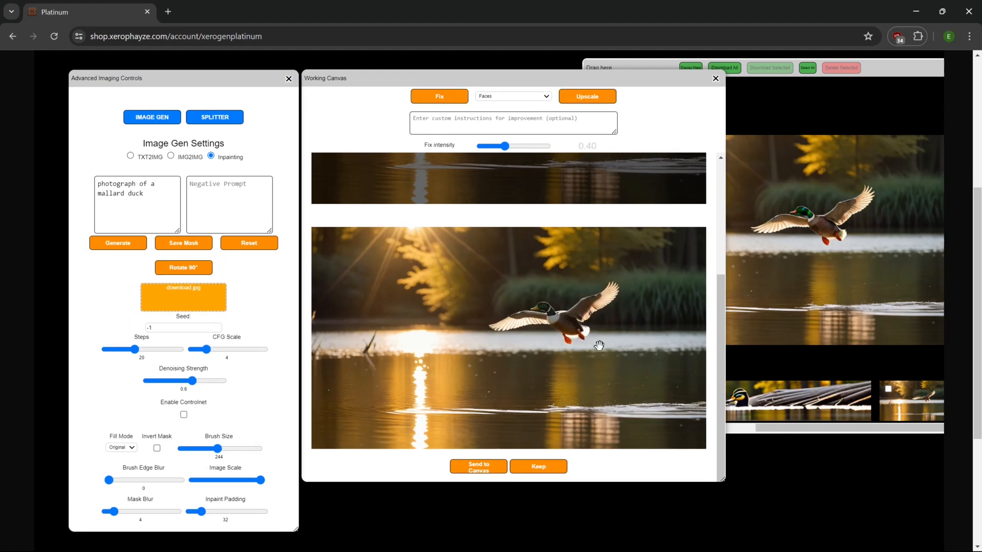
left_click(762, 324)
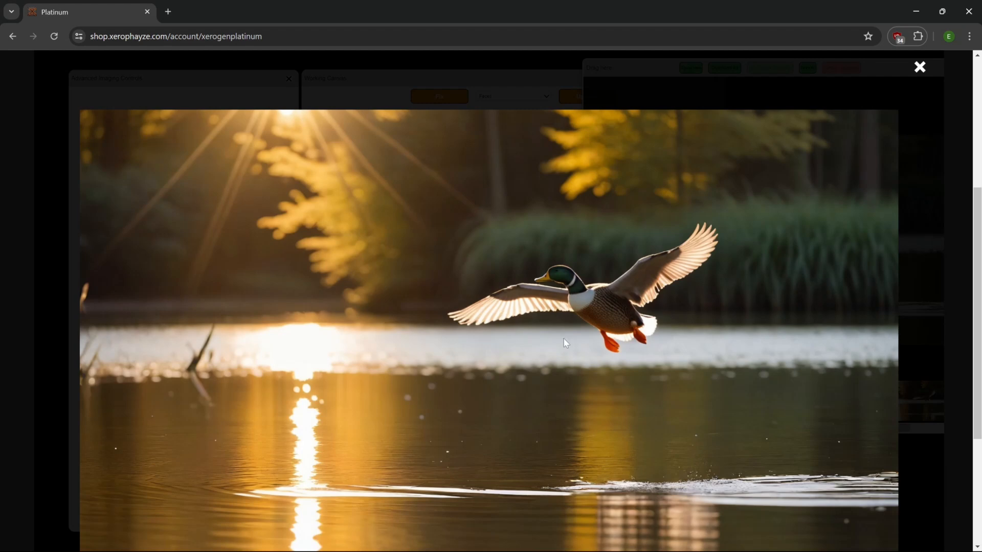
left_click(630, 404)
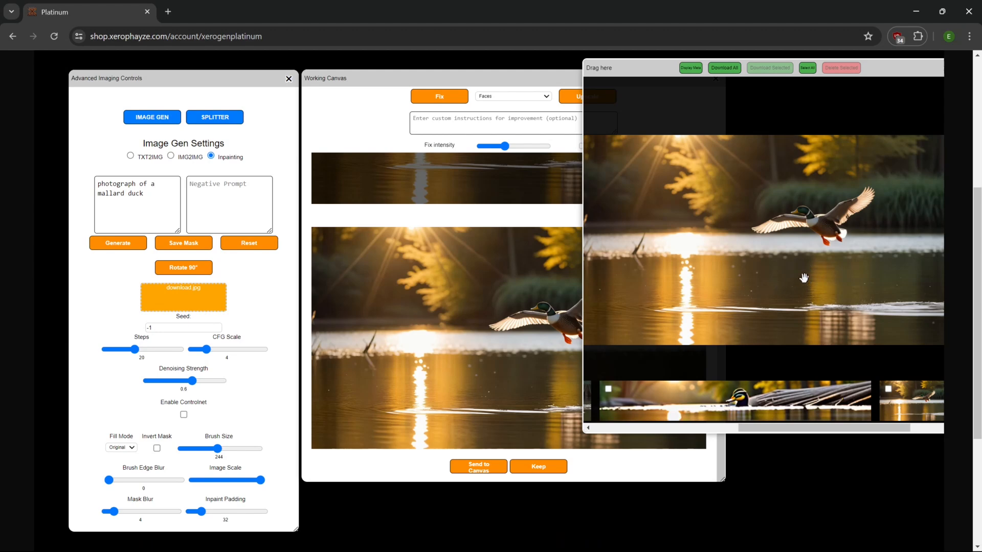
- Send the latest inpainted image to the canvas and mask an oval over the sun's reflection on the water
left_click(370, 471)
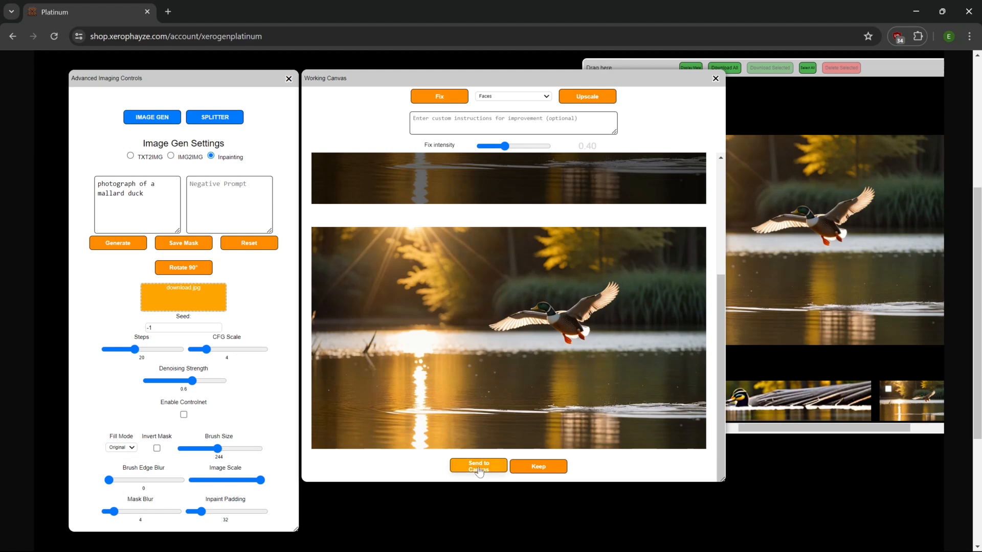
scroll(553, 399, "up", 4)
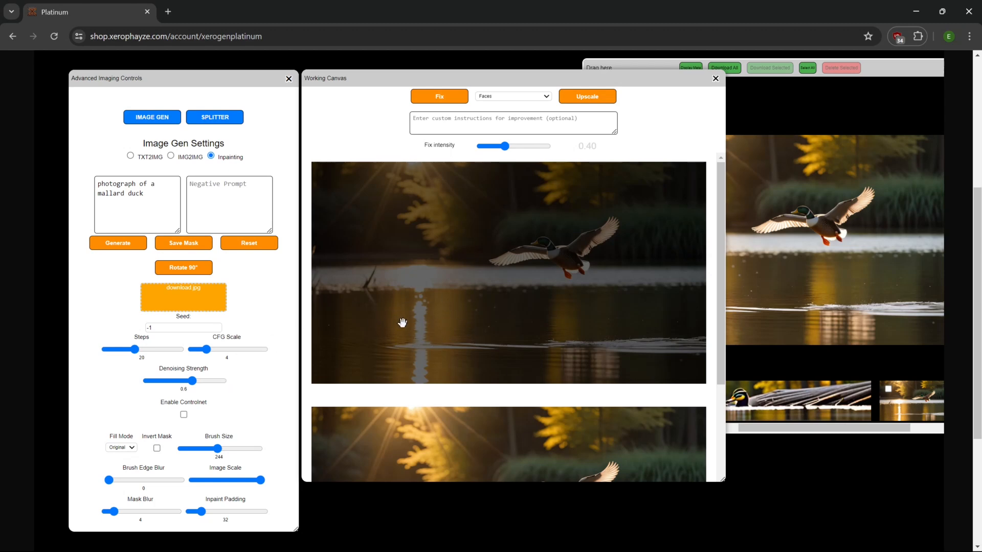
mouse_move(402, 323)
left_mouse_down()
mouse_move(444, 332)
mouse_move(429, 313)
mouse_move(385, 324)
mouse_move(430, 336)
left_mouse_up()
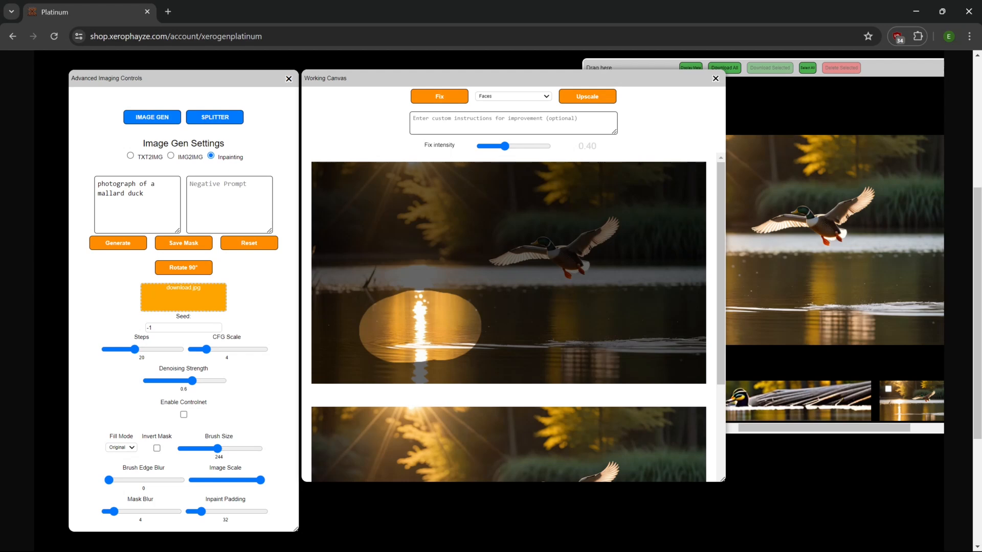
- Extend the prompt to "photograph of a mallard duck floating on water", with fill mode Fill and denoising strength 1
left_click(145, 194)
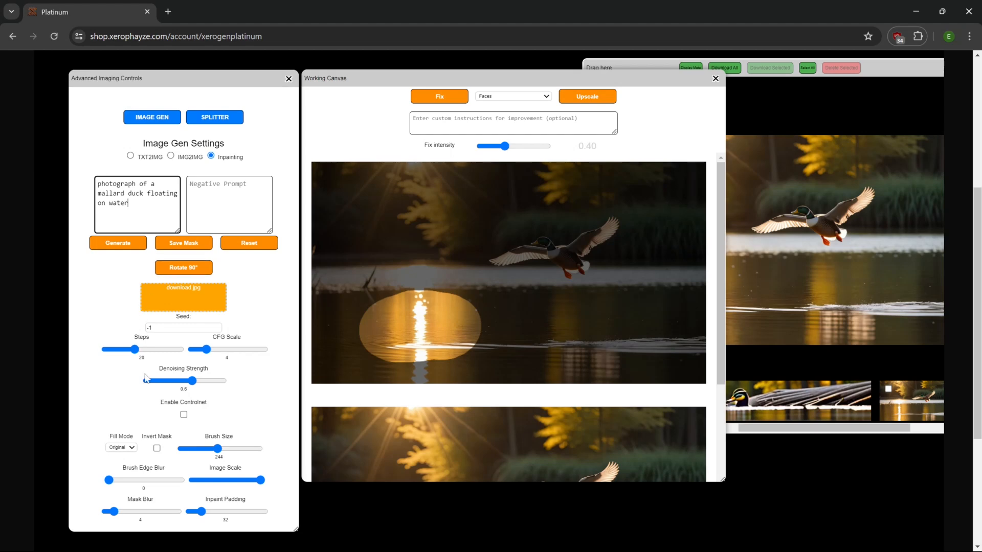
left_click(122, 447)
left_click(123, 465)
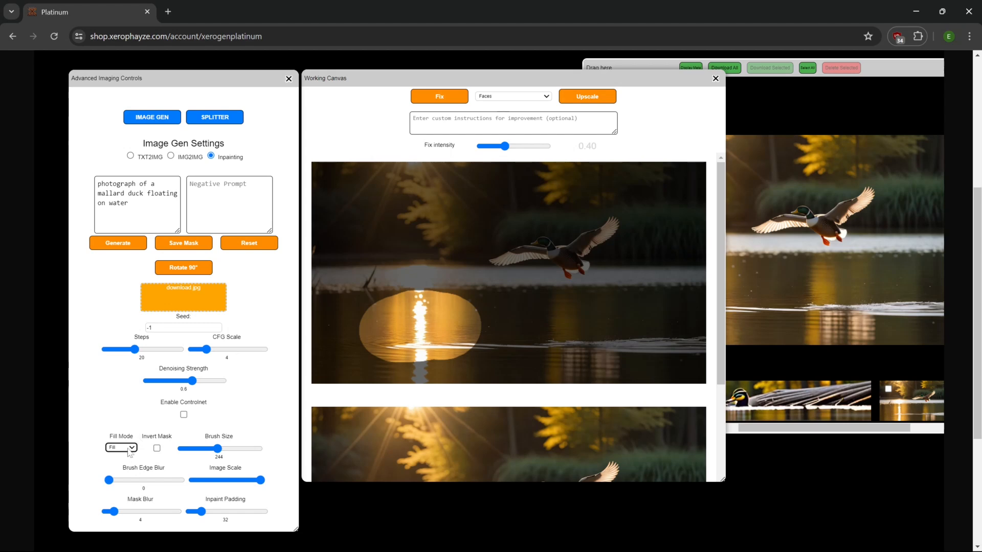
left_click_drag(193, 382, 246, 381)
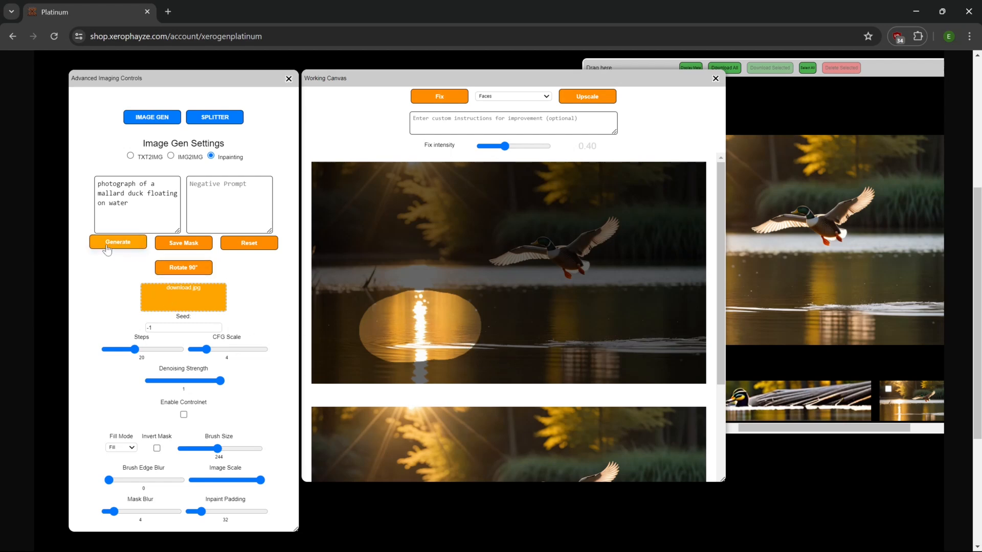
- Generate the floating duck, compare the result with the masked area, and view it at full size before closing the preview
left_click(126, 243)
scroll(579, 362, "down", 4)
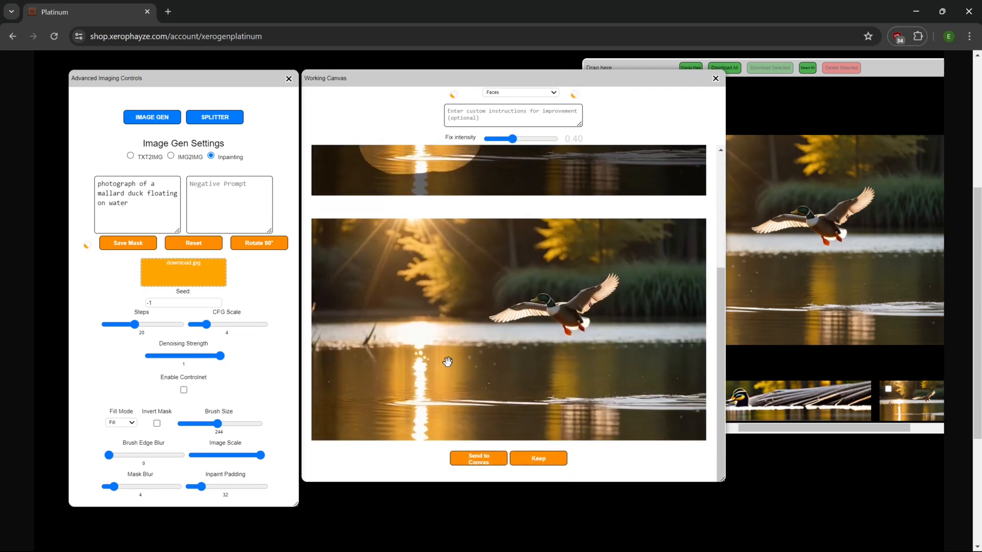
scroll(427, 209, "up", 1)
scroll(496, 364, "down", 1)
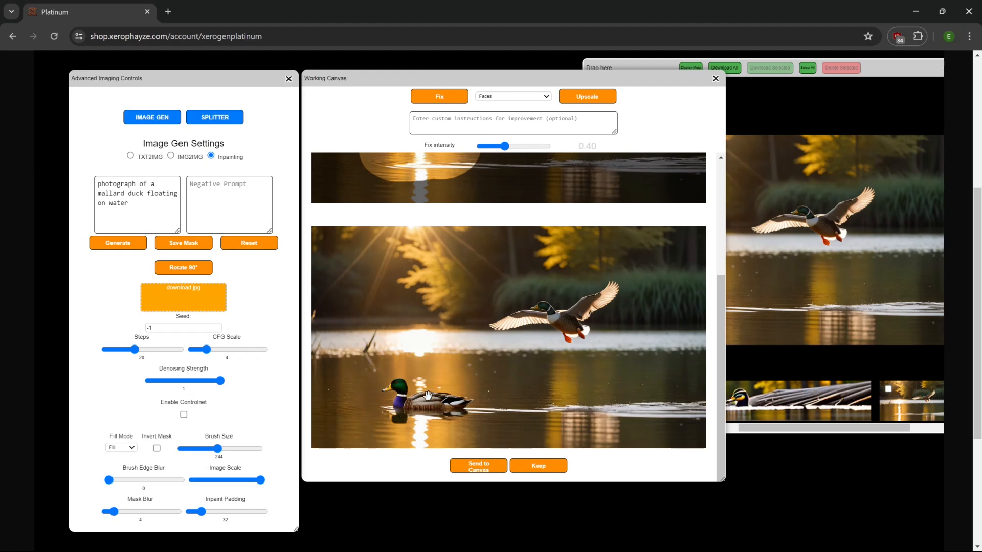
scroll(409, 245, "up", 2)
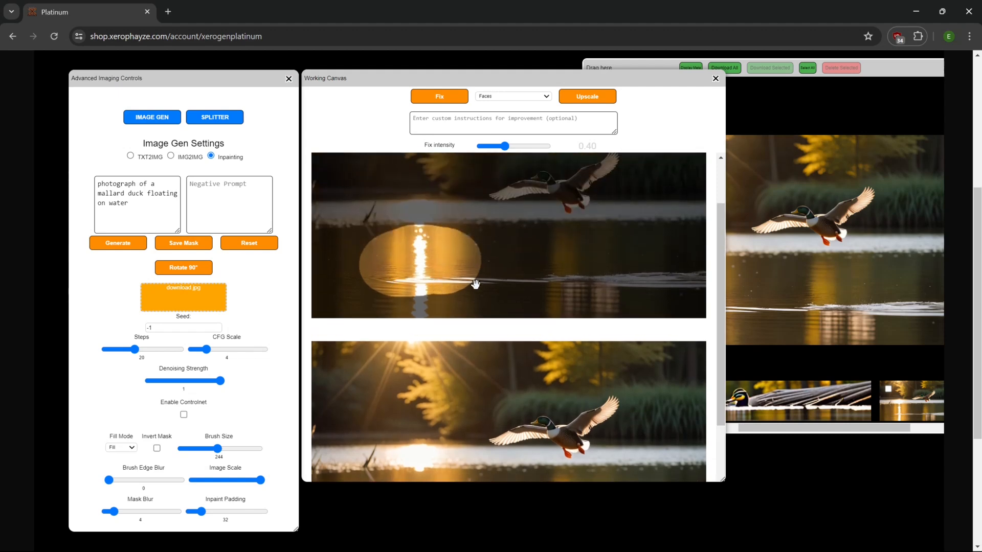
scroll(401, 409, "down", 2)
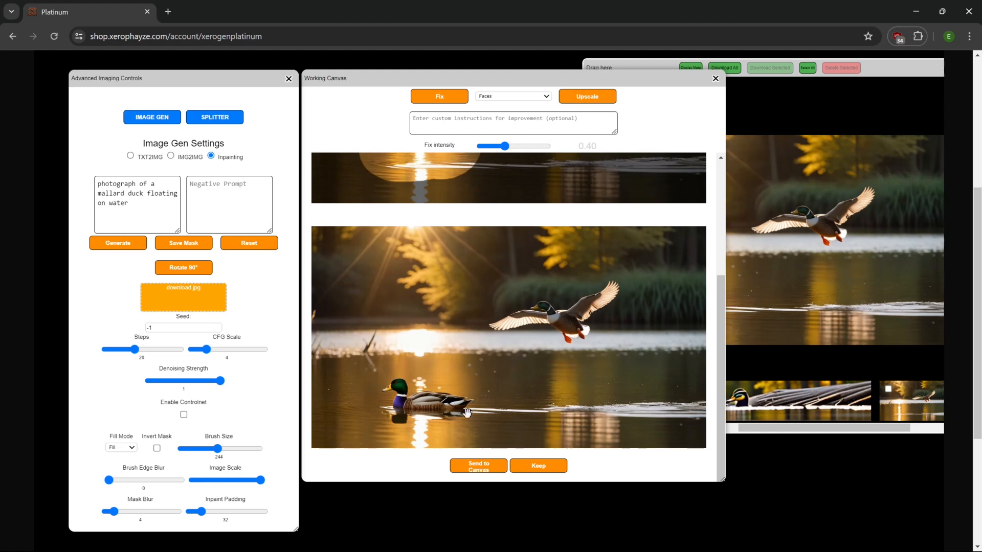
left_click(790, 287)
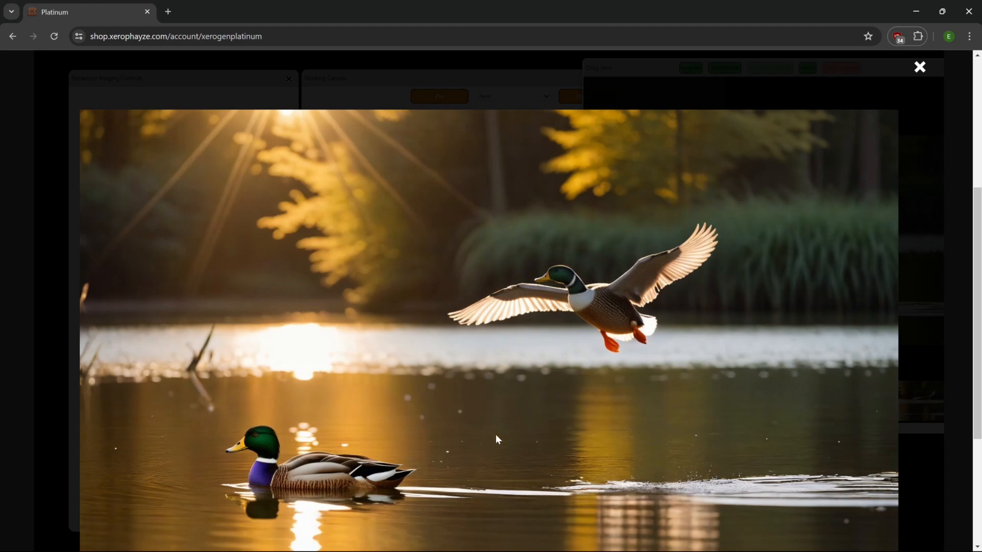
left_click(458, 430)
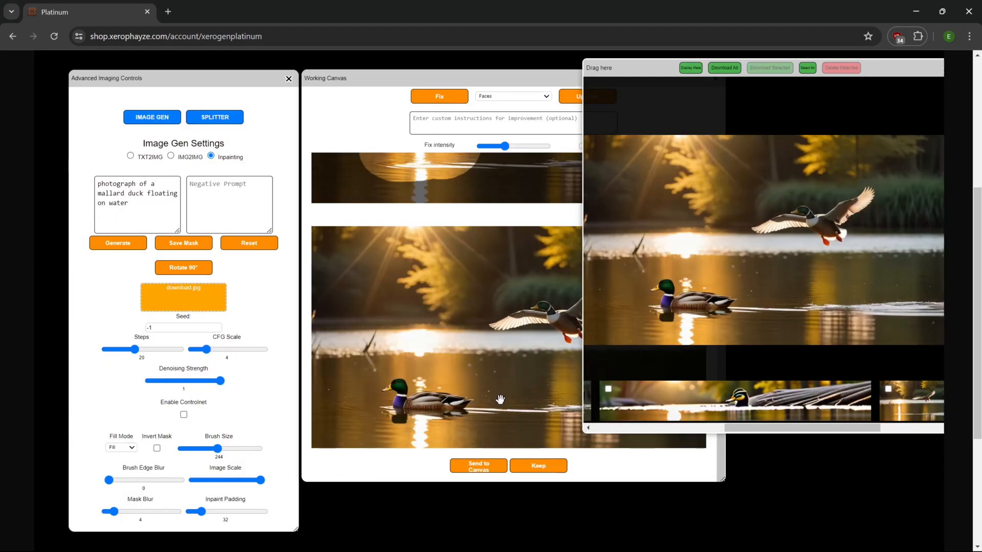
- Send the two-duck image to the canvas, inspect the gallery version at full size, and close the preview
left_click(478, 466)
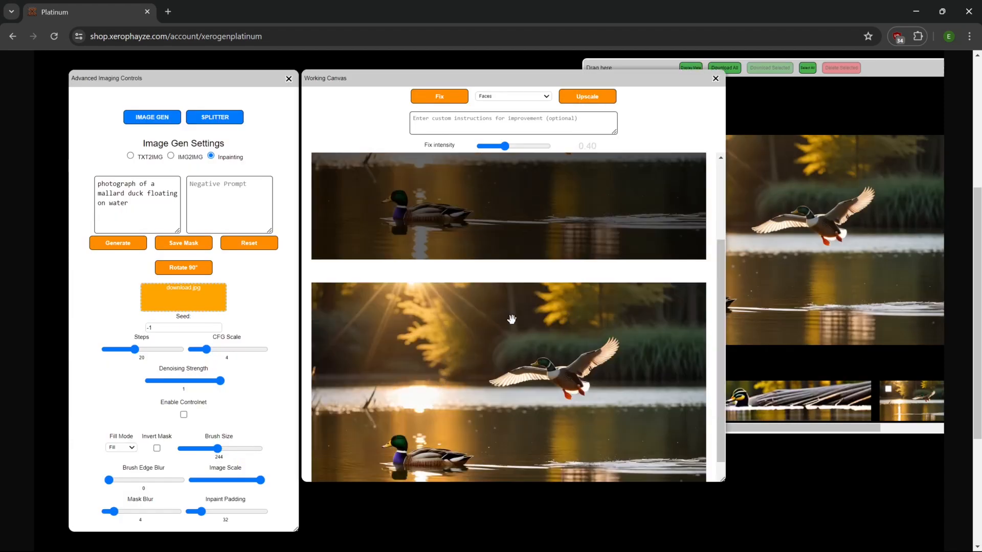
scroll(506, 319, "up", 5)
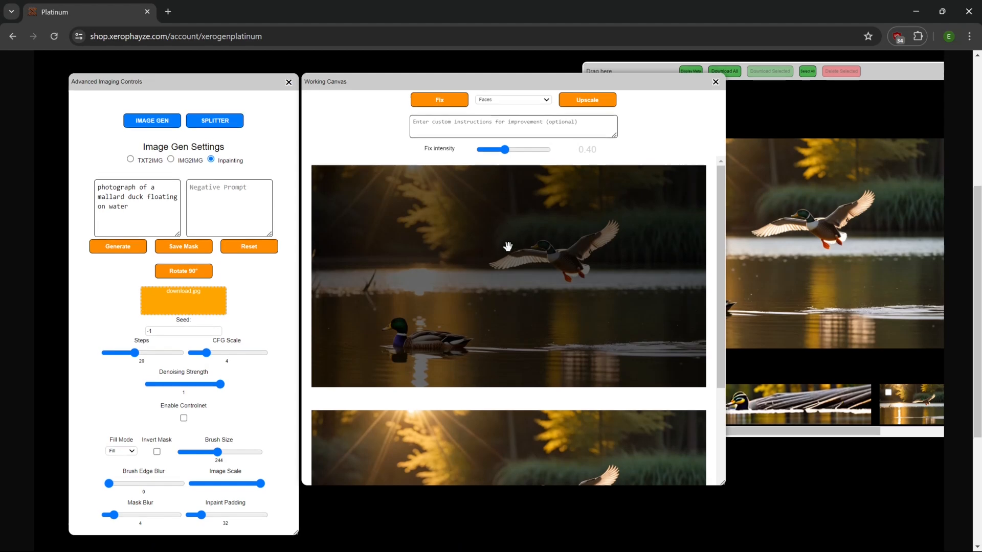
scroll(511, 286, "down", 2)
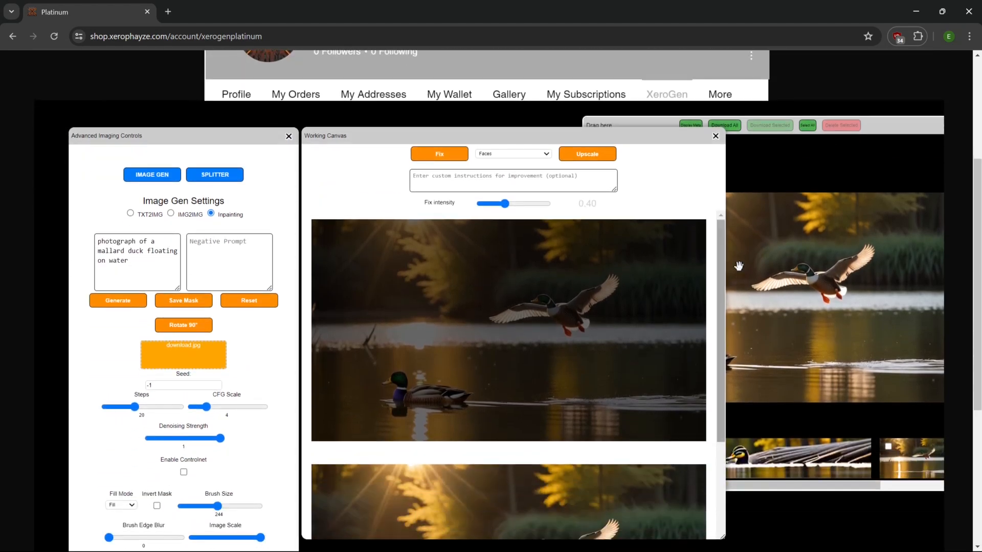
left_click(822, 330)
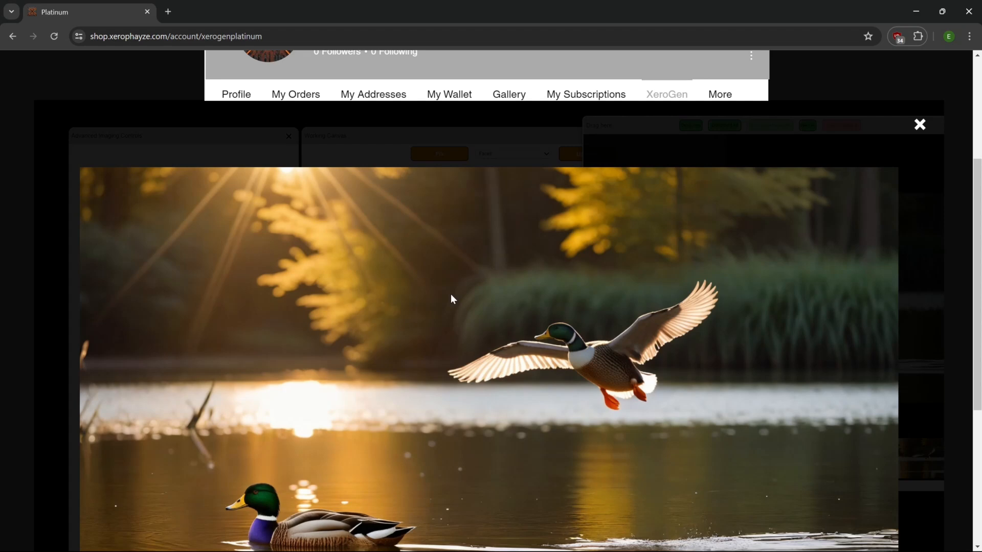
left_click(418, 305)
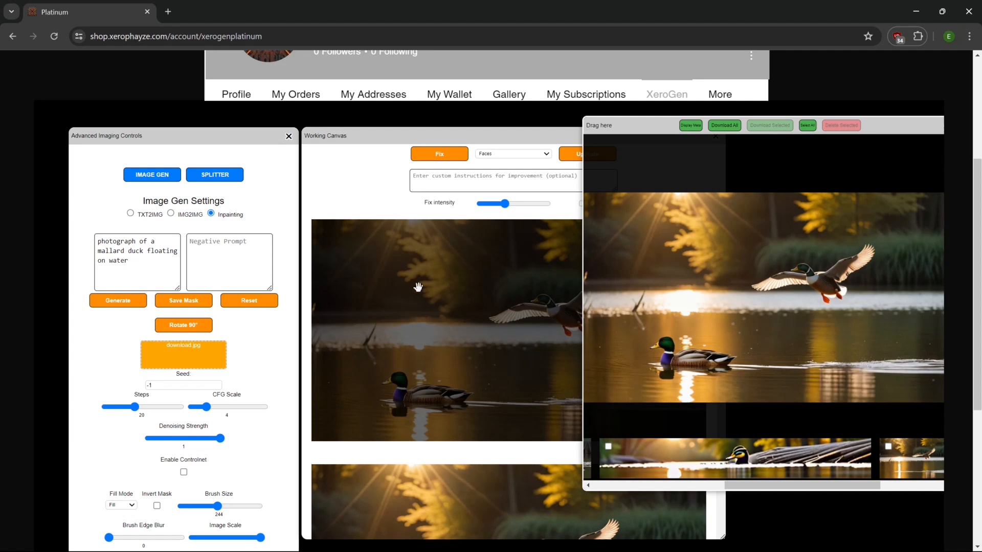
- Mask a small round area of the background above the flying duck's left wing and set the brush size to 91
left_click(361, 197)
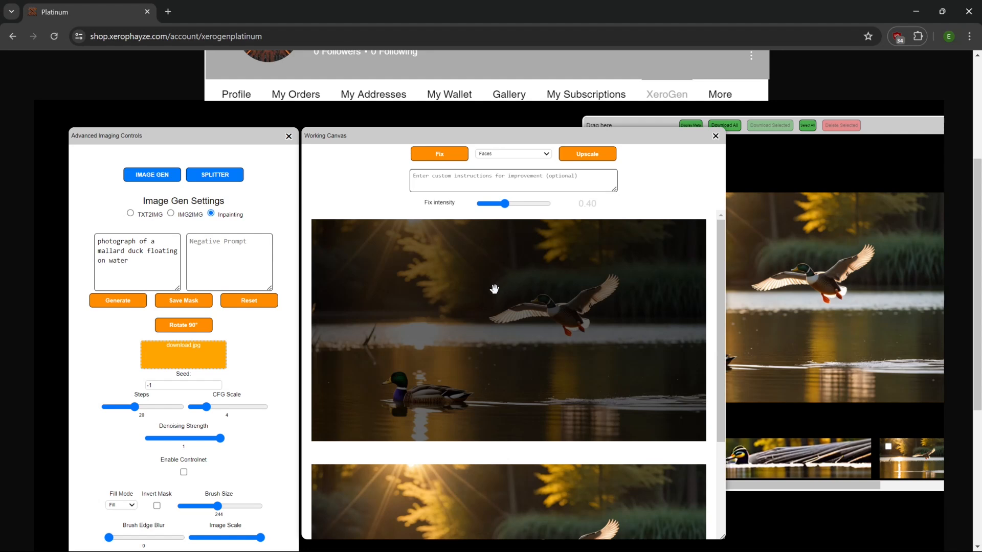
mouse_move(494, 289)
left_mouse_down()
mouse_move(491, 281)
mouse_move(483, 289)
mouse_move(487, 277)
mouse_move(482, 292)
mouse_move(490, 285)
mouse_move(493, 298)
left_mouse_up()
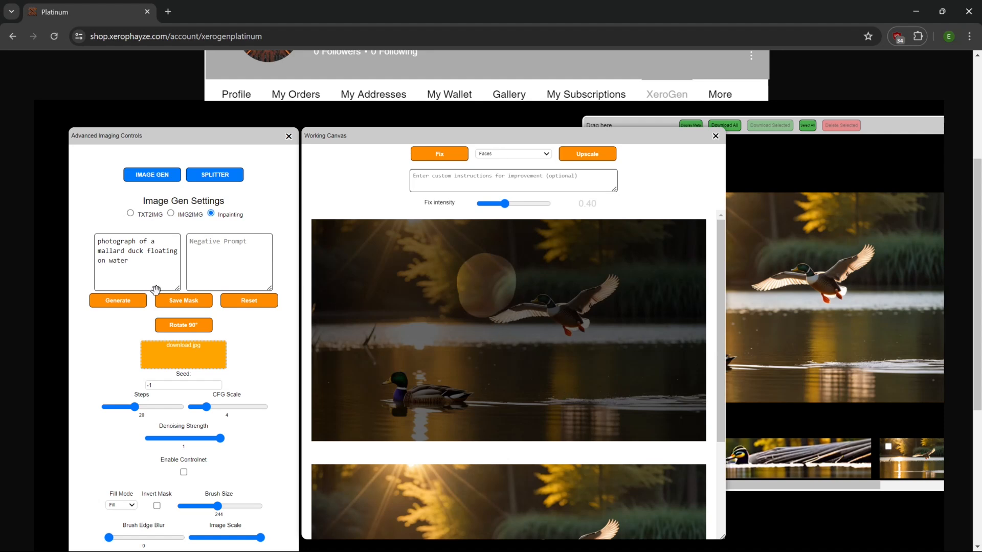
left_click(198, 506)
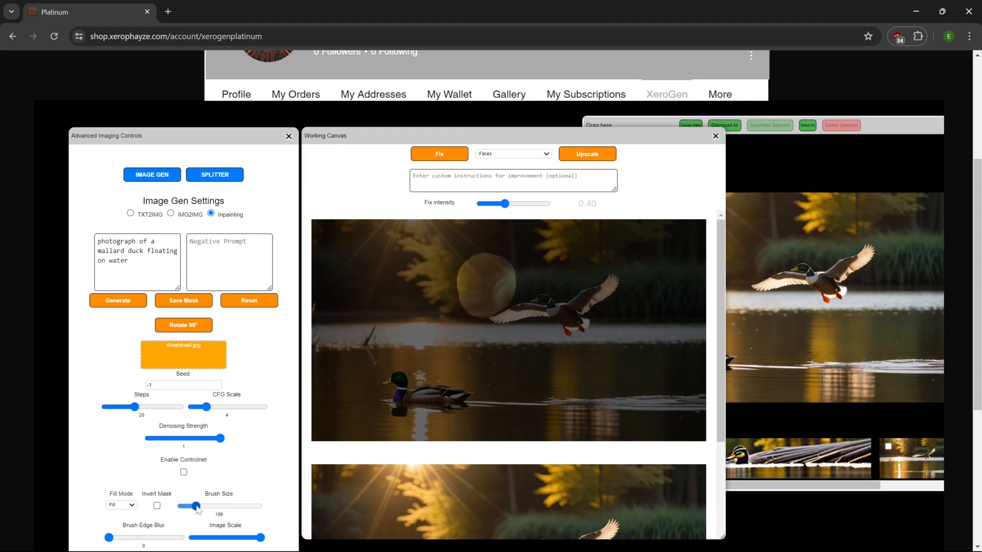
left_click_drag(197, 506, 193, 506)
- Raise the inpaint padding to 91
scroll(448, 376, "down", 3)
scroll(276, 405, "down", 5)
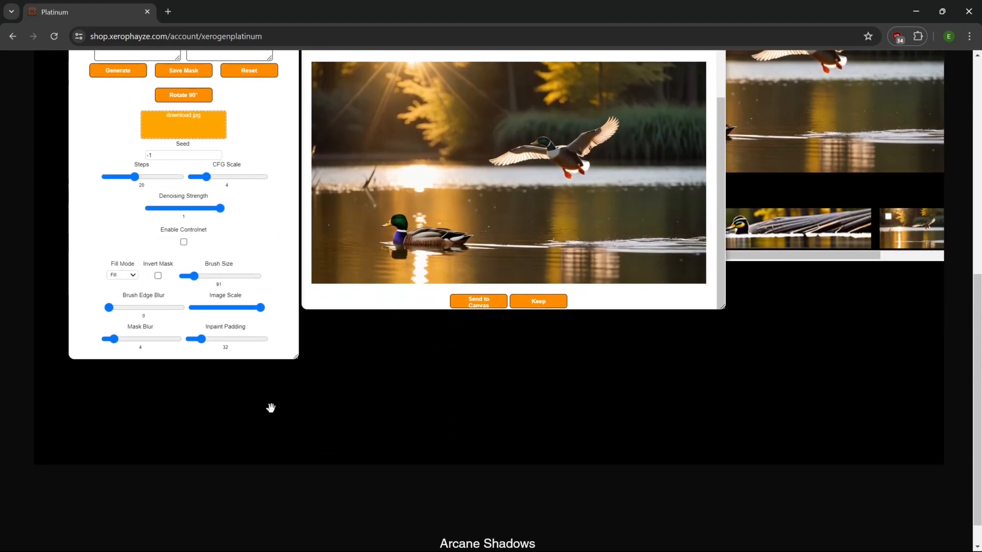
scroll(271, 404, "up", 5)
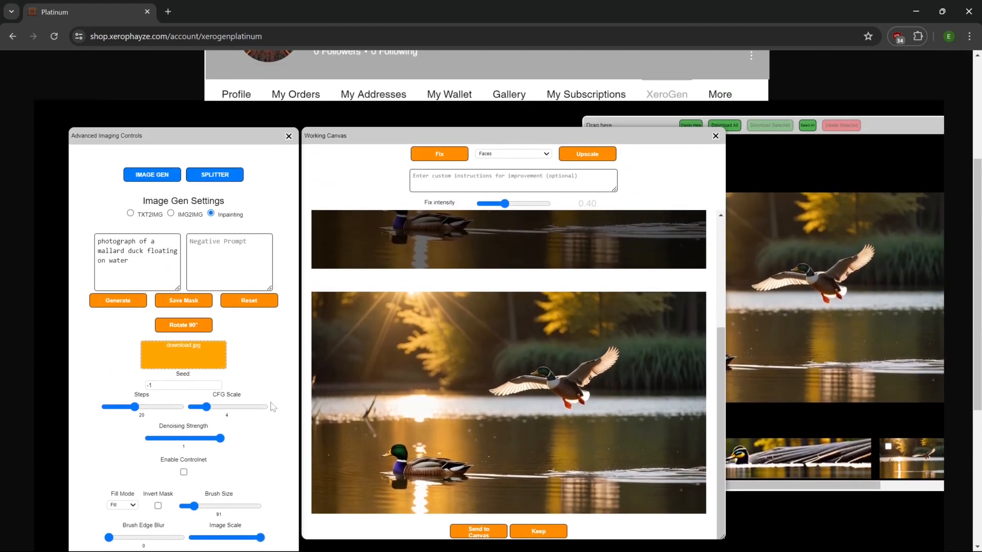
scroll(273, 406, "down", 1)
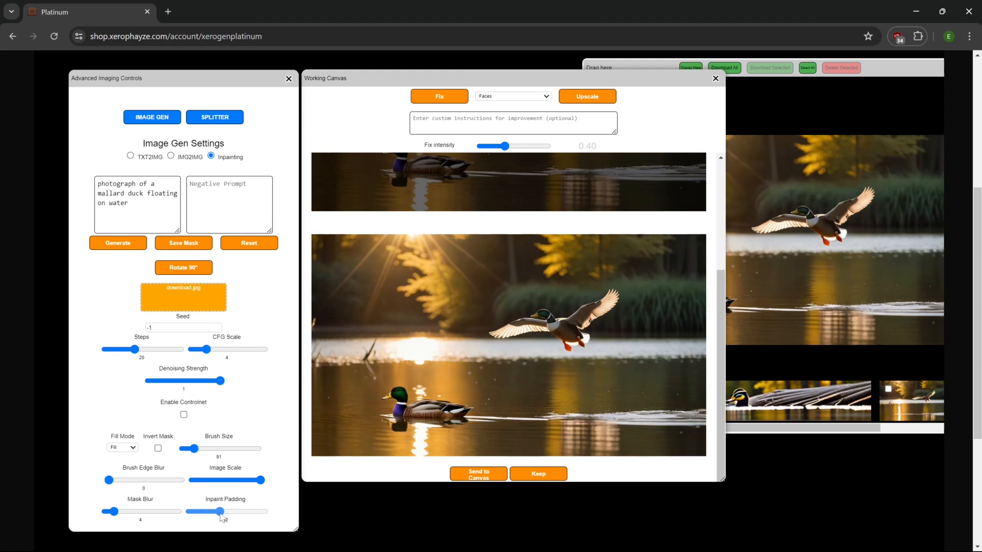
left_click_drag(220, 516, 222, 518)
- Change the prompt to "photograph of a moose in the background out of focus"
scroll(489, 304, "up", 3)
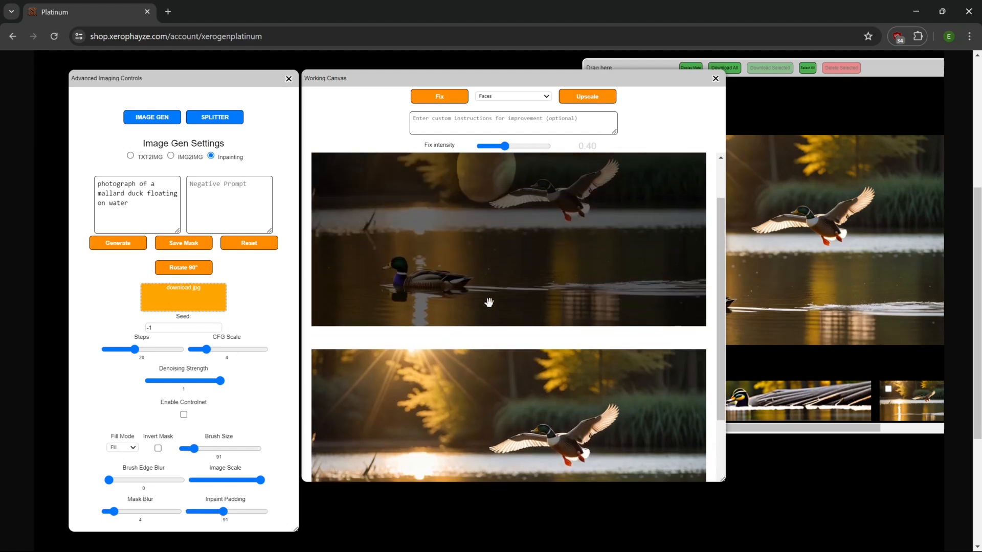
left_click_drag(128, 203, 38, 150)
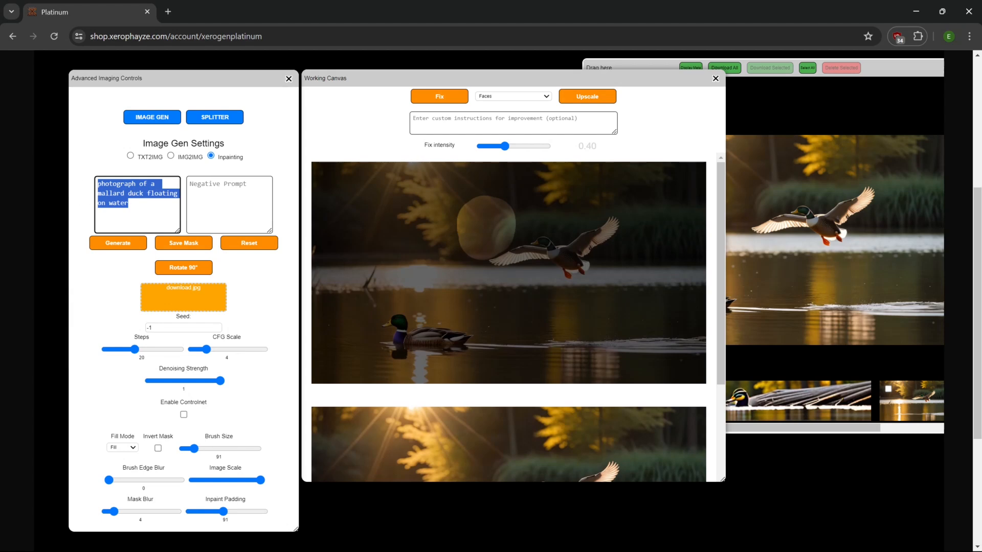
left_click_drag(100, 191, 177, 224)
left_click(104, 192)
left_click_drag(104, 194, 153, 213)
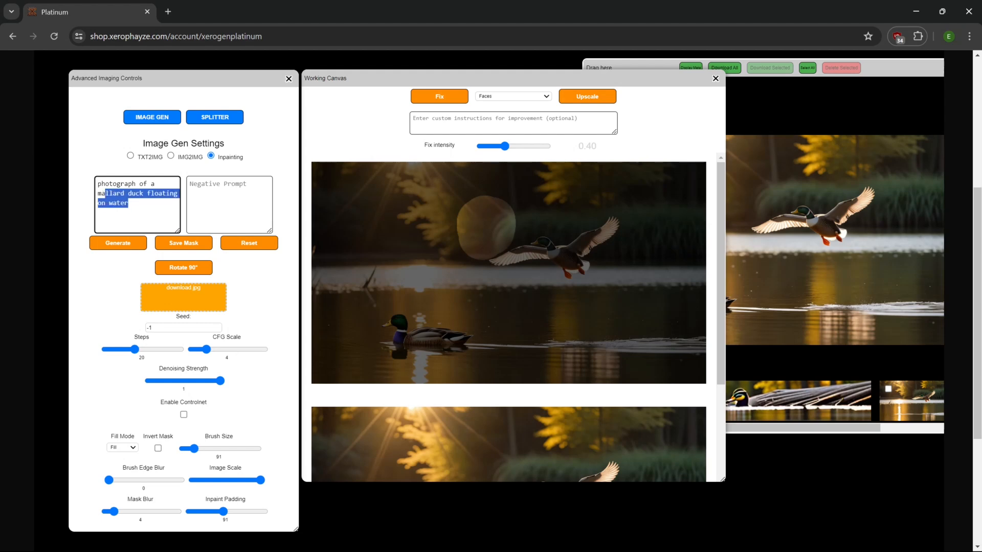
type("moose in the backgroun")
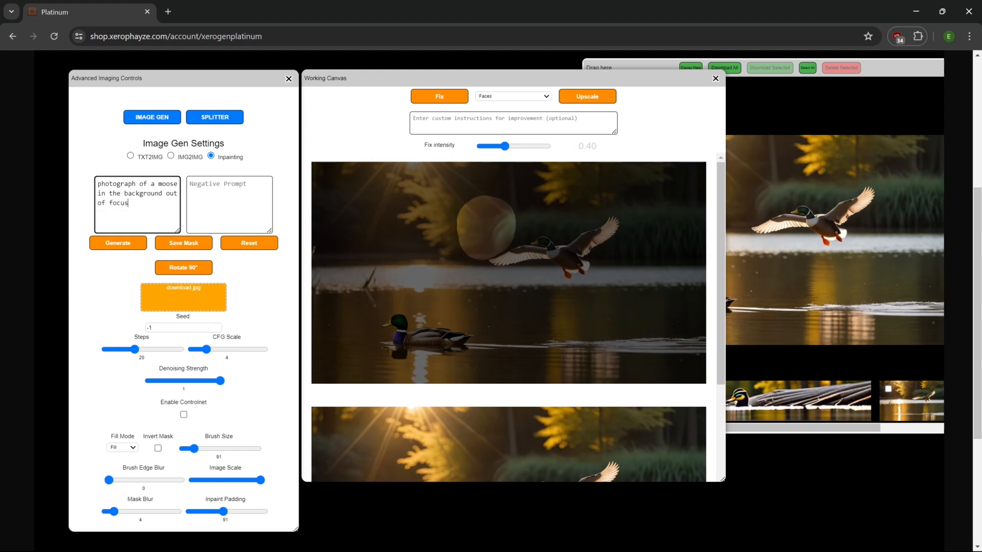
- Try to generate the out-of-focus moose in the masked background area and check the output image
left_click(116, 244)
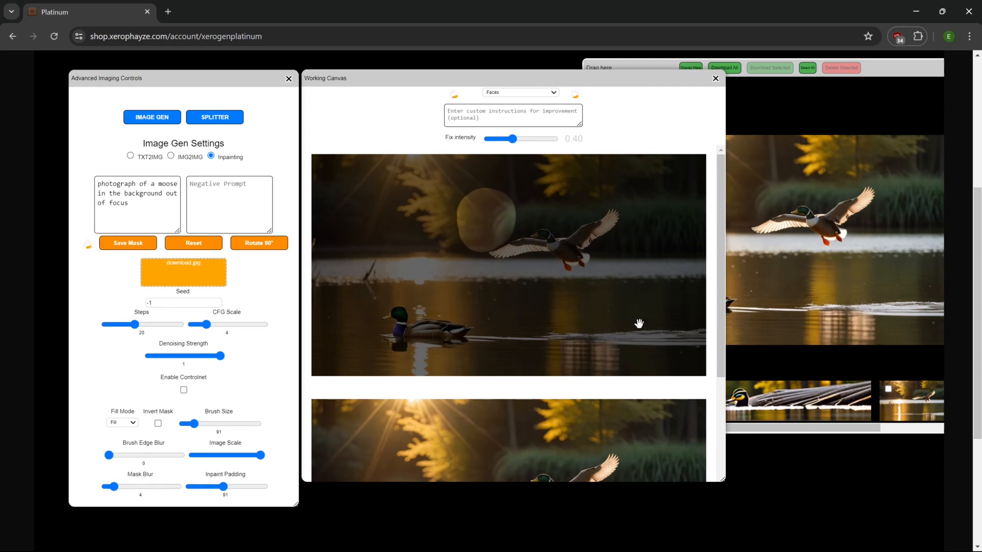
scroll(575, 306, "down", 4)
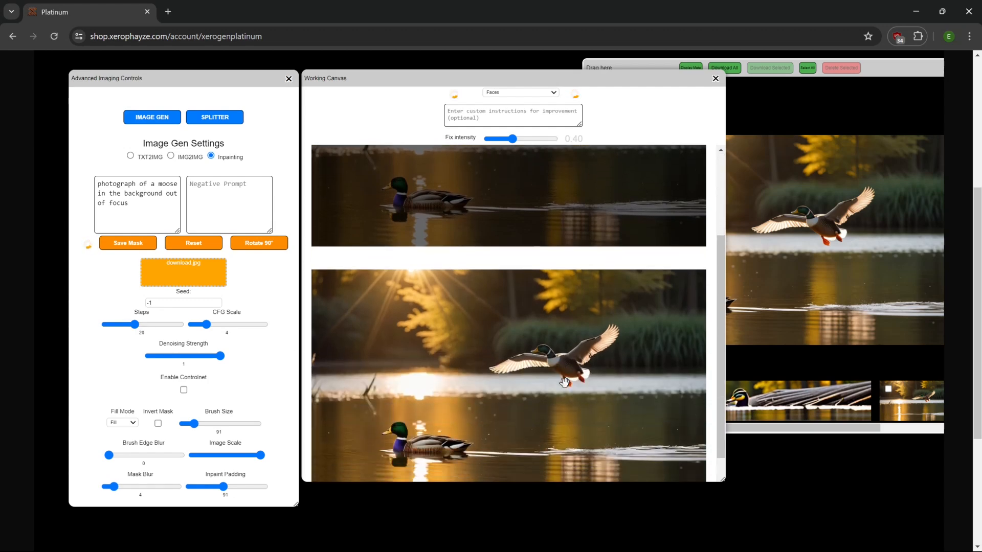
scroll(597, 324, "down", 1)
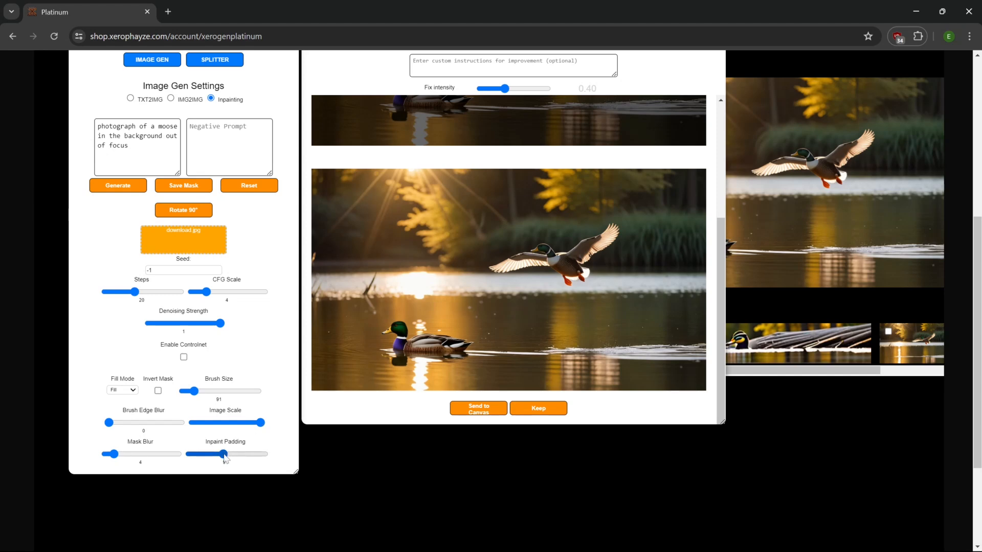
- Lower the inpaint padding to 58 and generate the moose inpainting again
left_click_drag(224, 456, 212, 459)
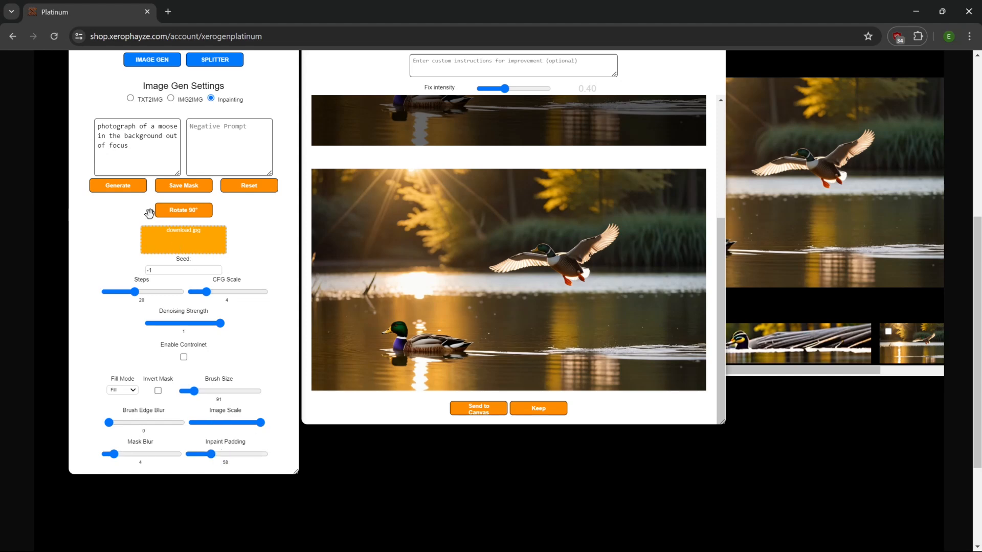
left_click(118, 185)
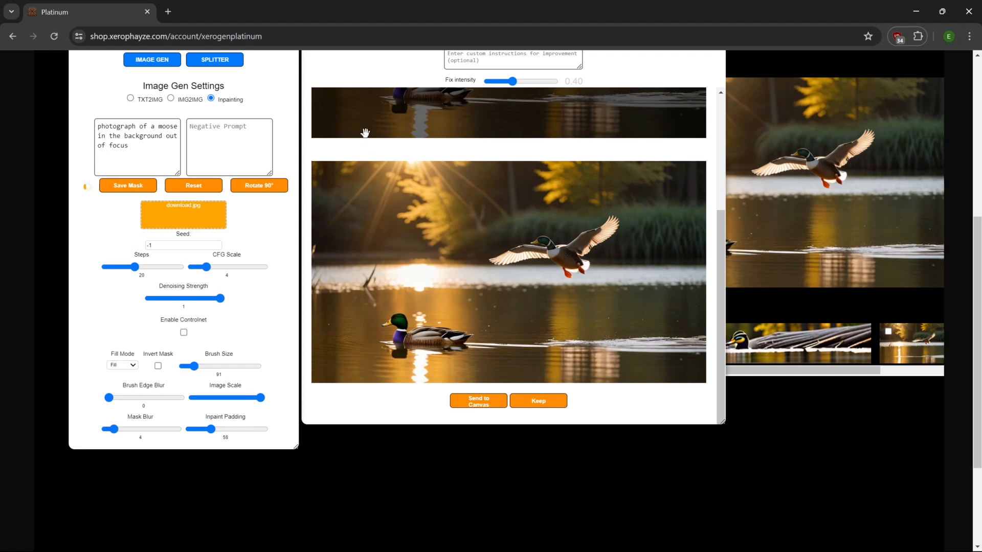
scroll(391, 156, "up", 2)
scroll(818, 350, "up", 1)
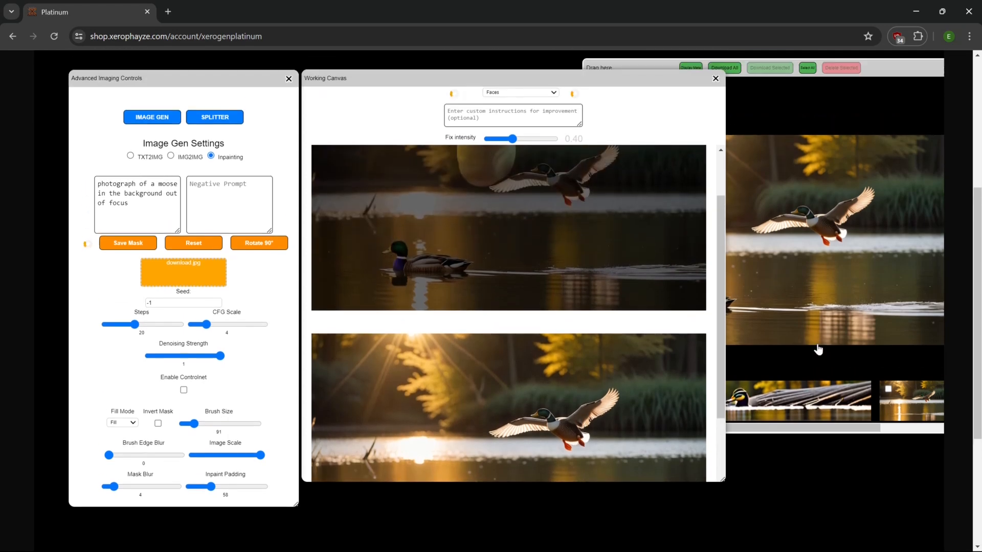
scroll(527, 199, "down", 2)
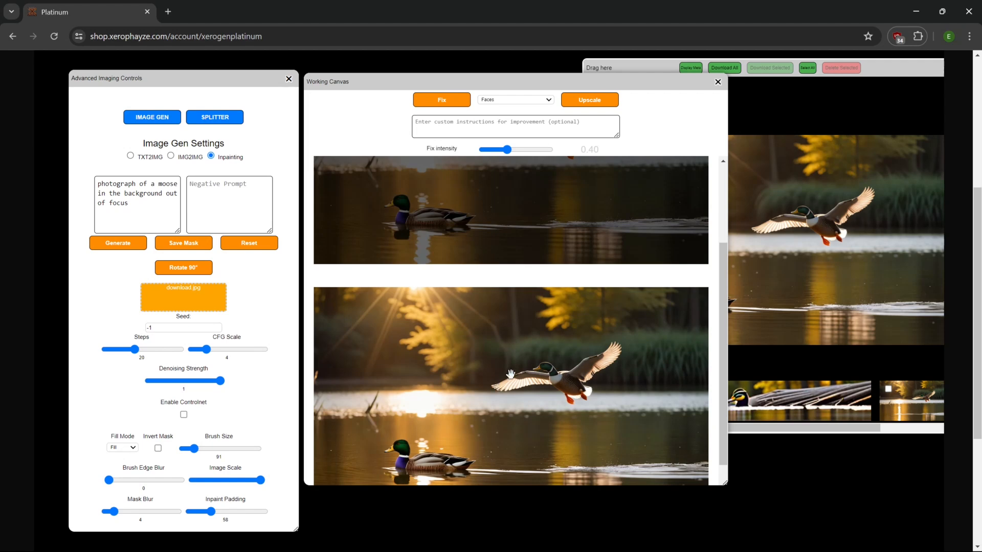
- Lower the inpaint padding to 36 and generate the moose inpainting again
scroll(510, 374, "down", 1)
left_click_drag(210, 512, 204, 512)
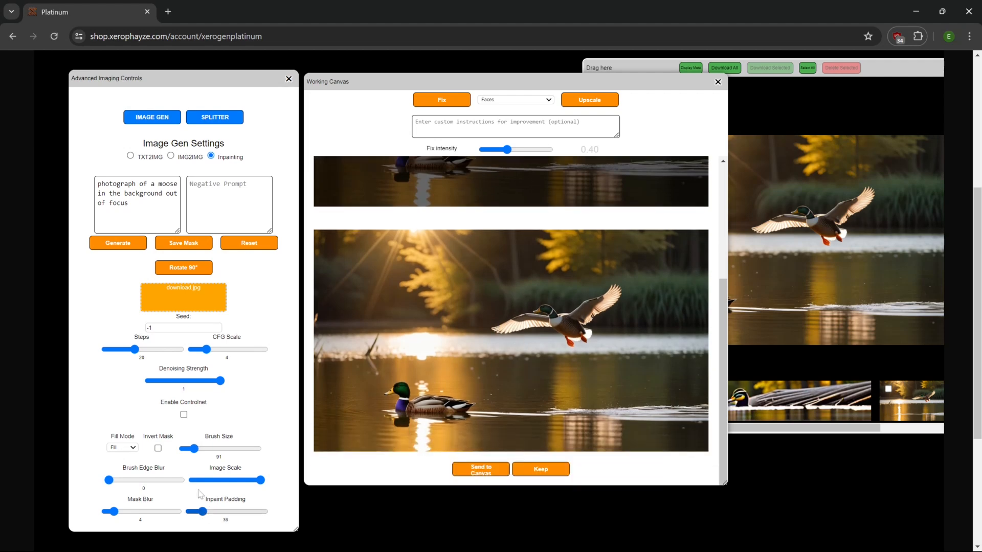
left_click(110, 245)
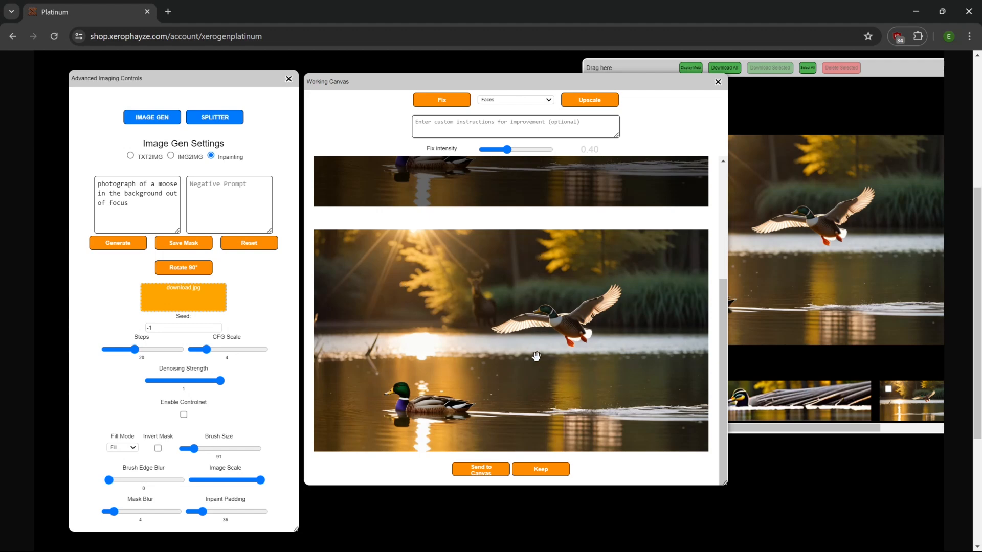
- Send the generated moose image to the canvas as the new working image
left_click(474, 469)
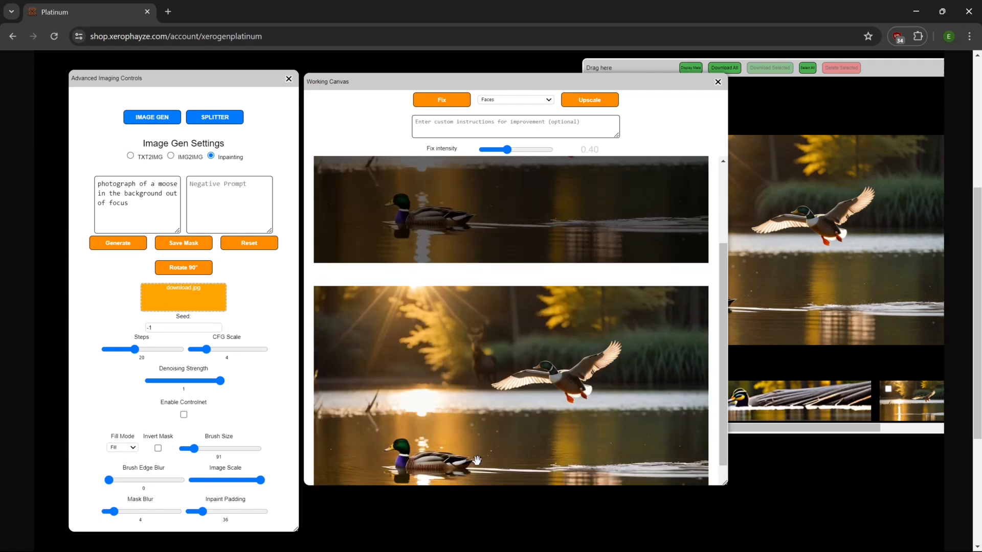
scroll(537, 318, "up", 4)
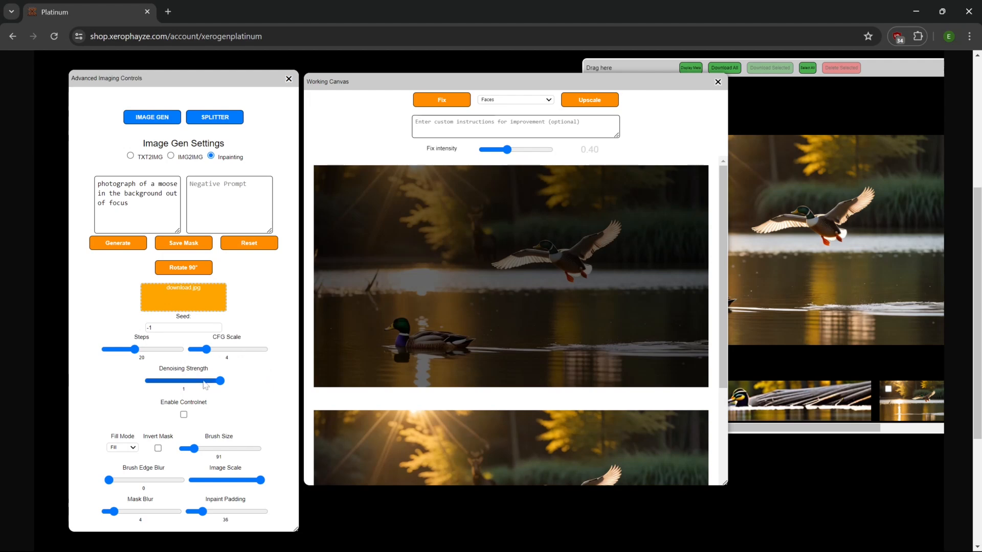
scroll(234, 379, "down", 1)
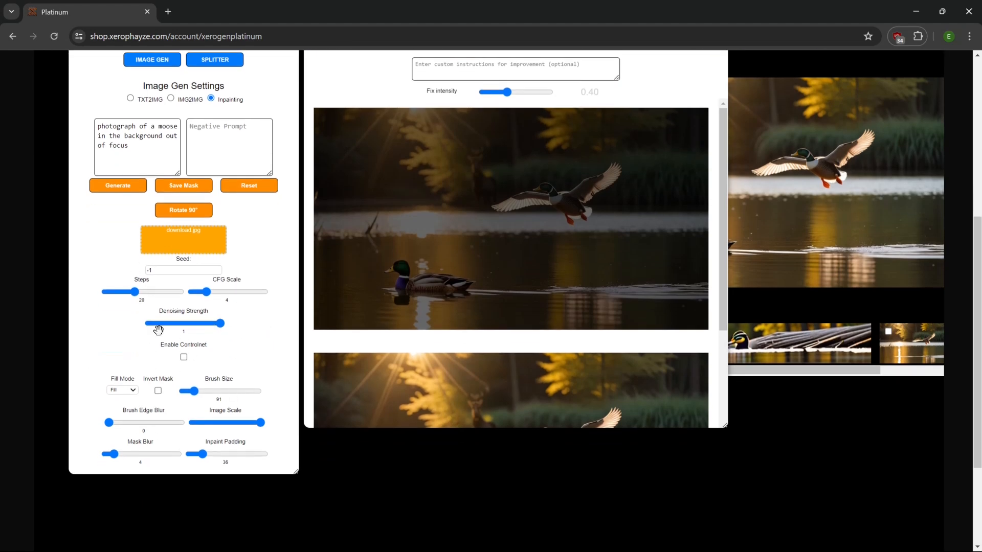
scroll(153, 387, "up", 1)
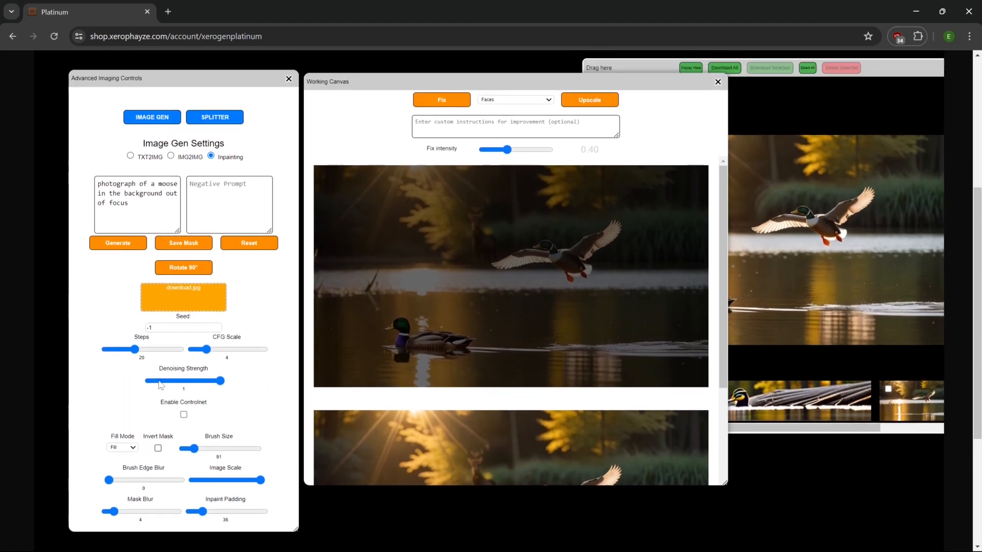
- Enable ControlNet and review its types, keeping Canny selected
left_click(184, 415)
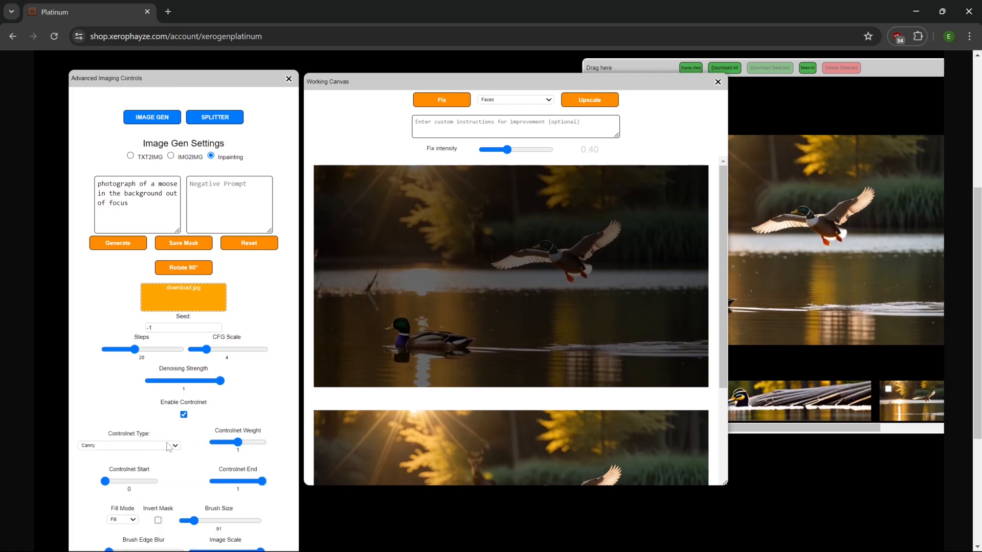
left_click(173, 448)
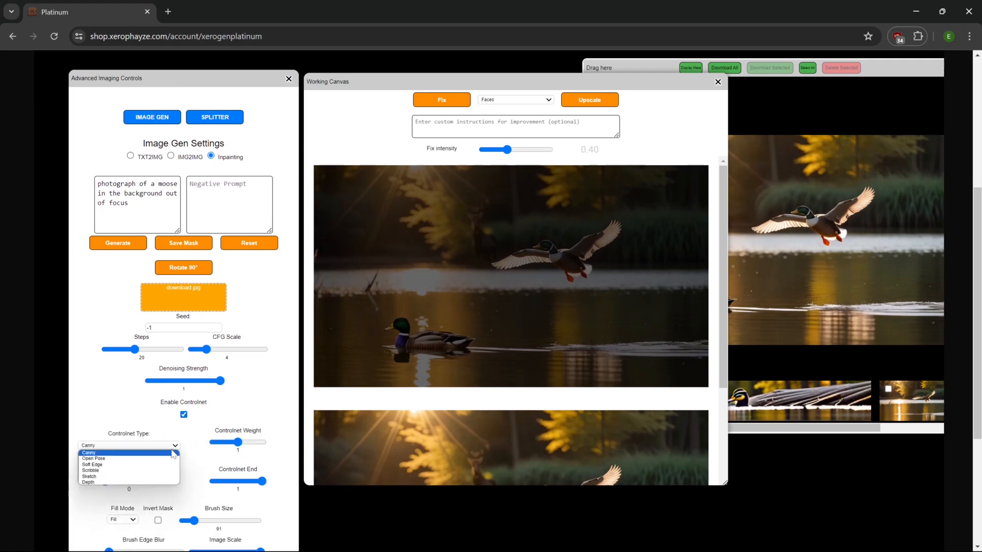
left_click(256, 395)
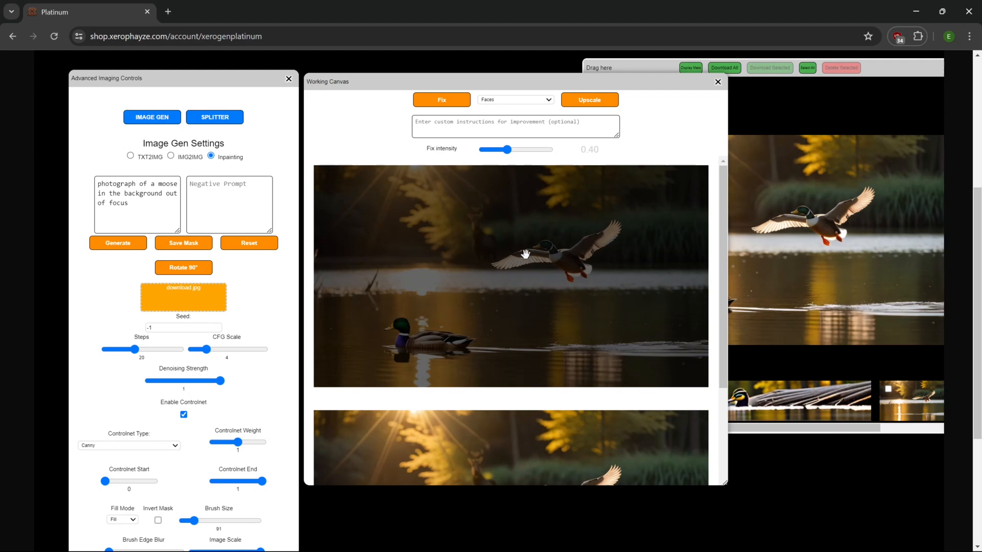
- Mask the whole flying duck on the canvas, using a brush size of 205
scroll(466, 391, "up", 1)
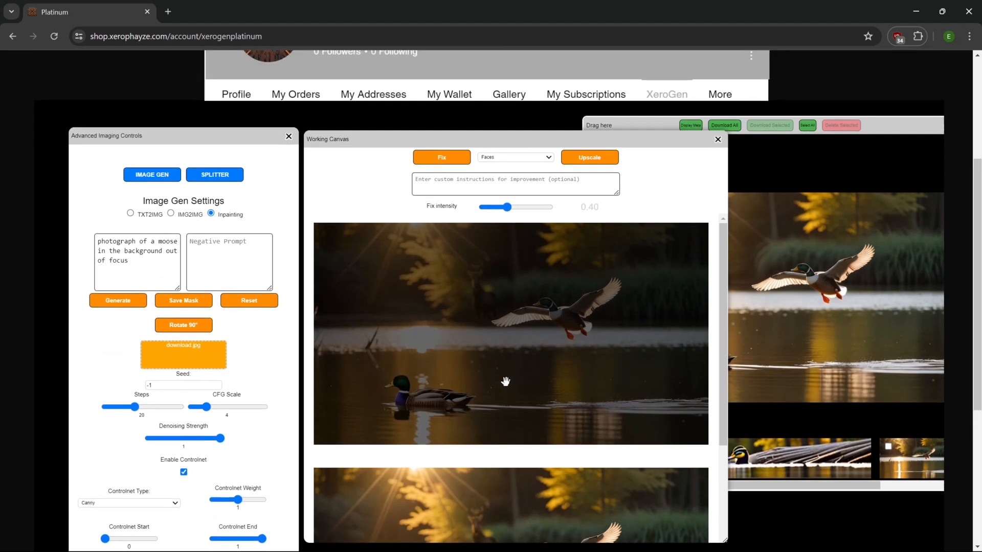
scroll(504, 380, "down", 1)
scroll(560, 319, "up", 1)
left_click_drag(612, 292, 595, 303)
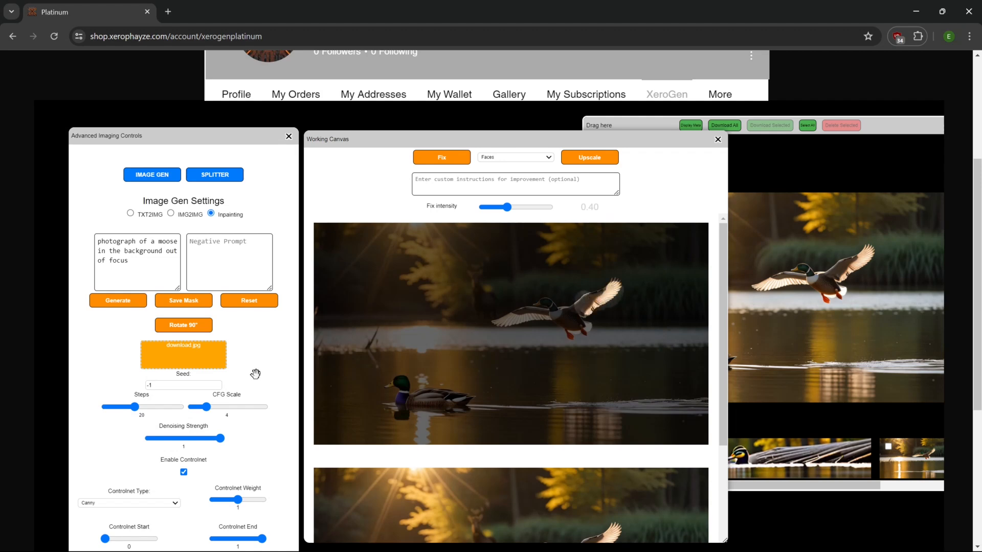
scroll(227, 531, "down", 1)
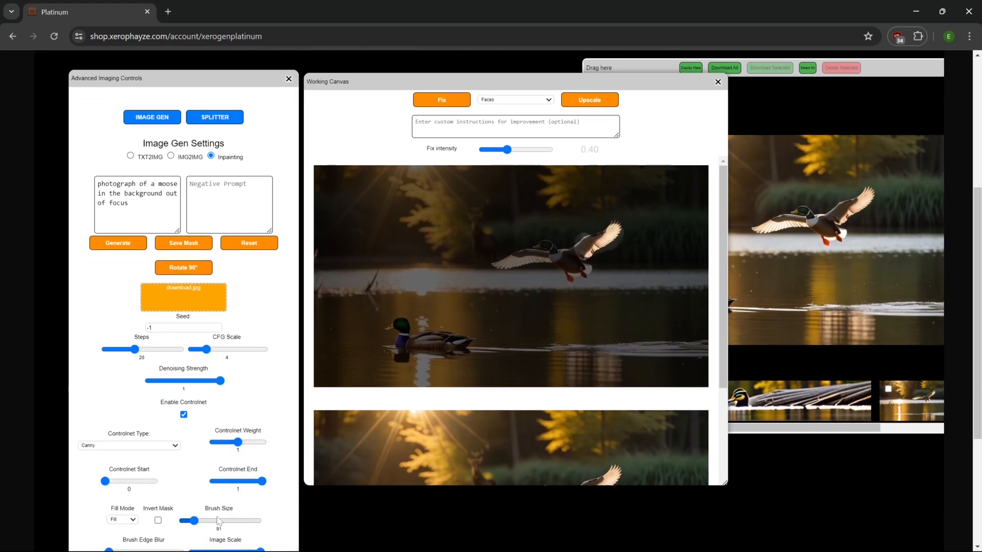
left_click_drag(193, 520, 211, 520)
mouse_move(602, 240)
left_mouse_down()
mouse_move(509, 260)
mouse_move(611, 233)
mouse_move(584, 267)
mouse_move(491, 268)
left_mouse_up()
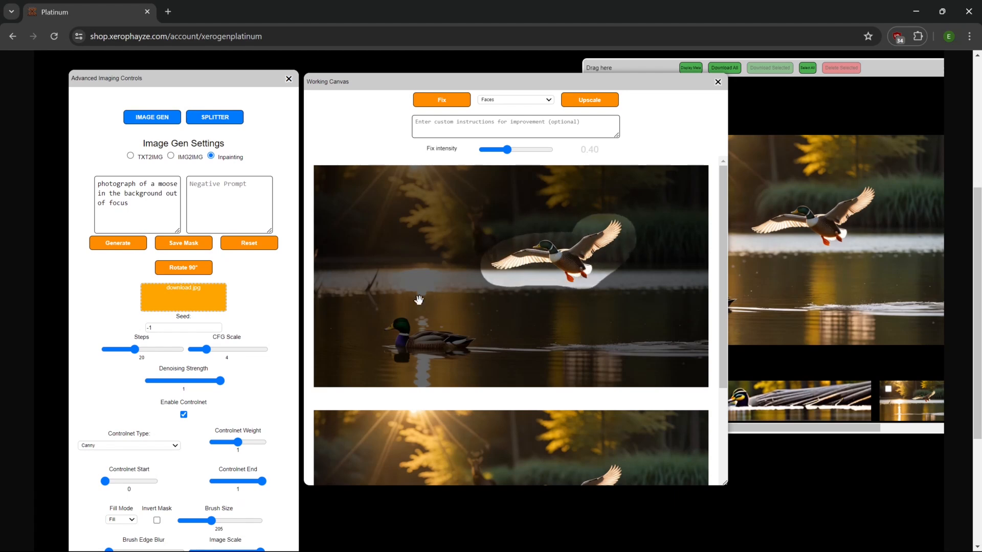
- Replace the inpainting prompt with "photograph of a white goose in flight"
left_click(128, 203)
key("ctrl+a")
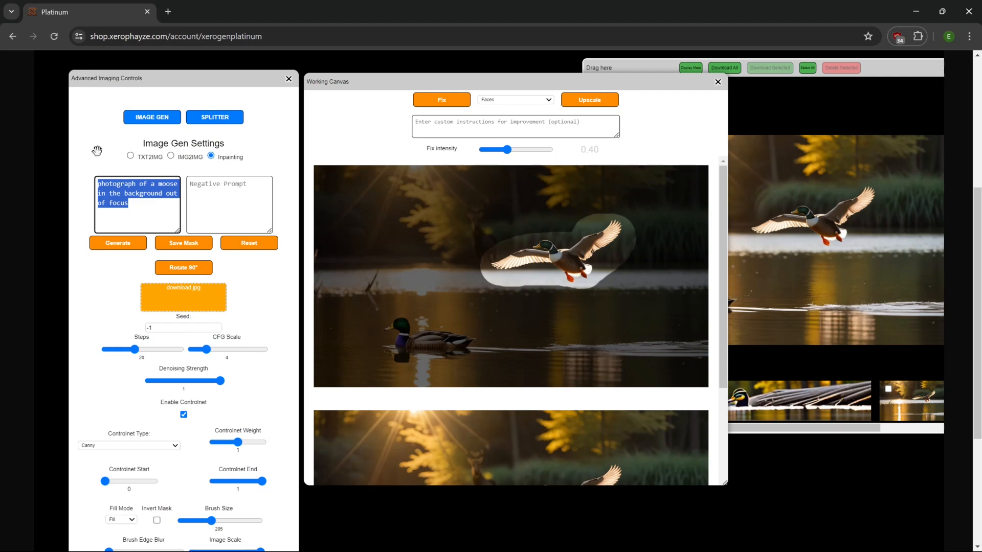
left_click(125, 193)
key("ctrl+a")
type("photograph of a whi")
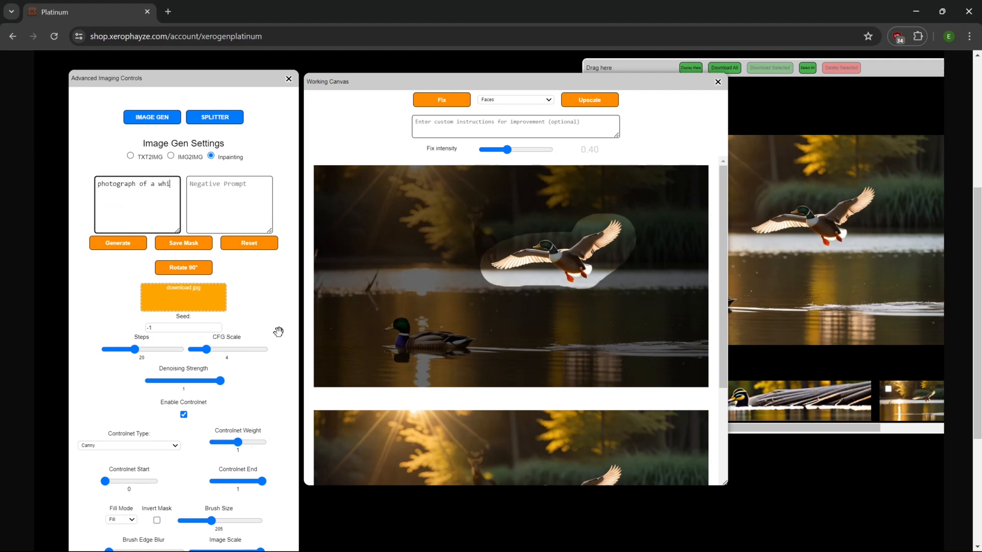
type("te goose in flight")
- Generate the white goose in the masked area and check the output image
left_click(117, 244)
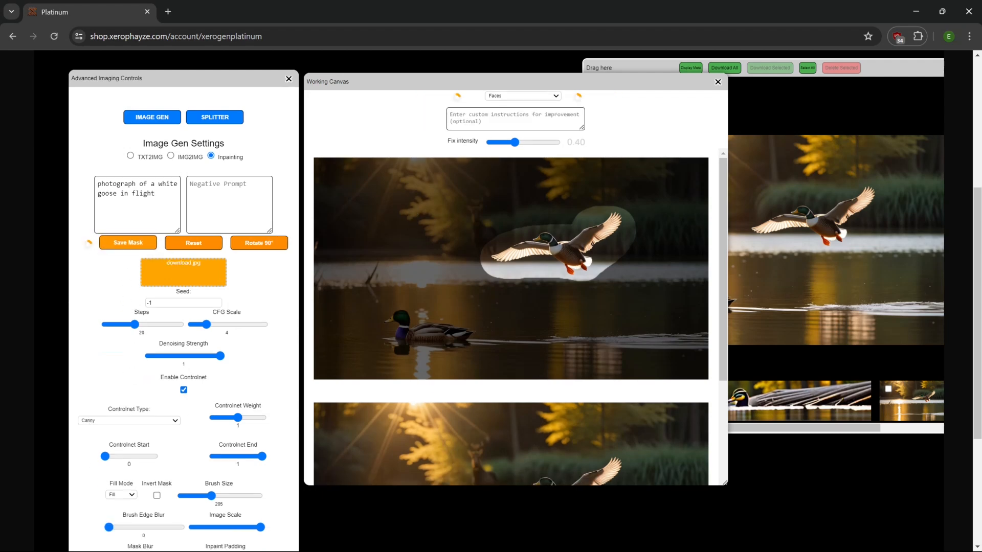
scroll(591, 368, "down", 2)
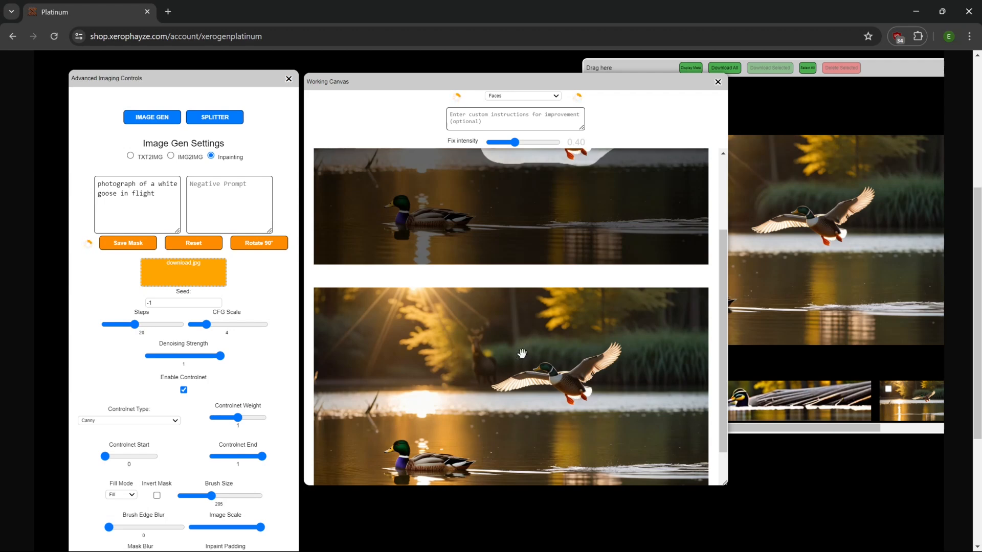
scroll(618, 421, "down", 2)
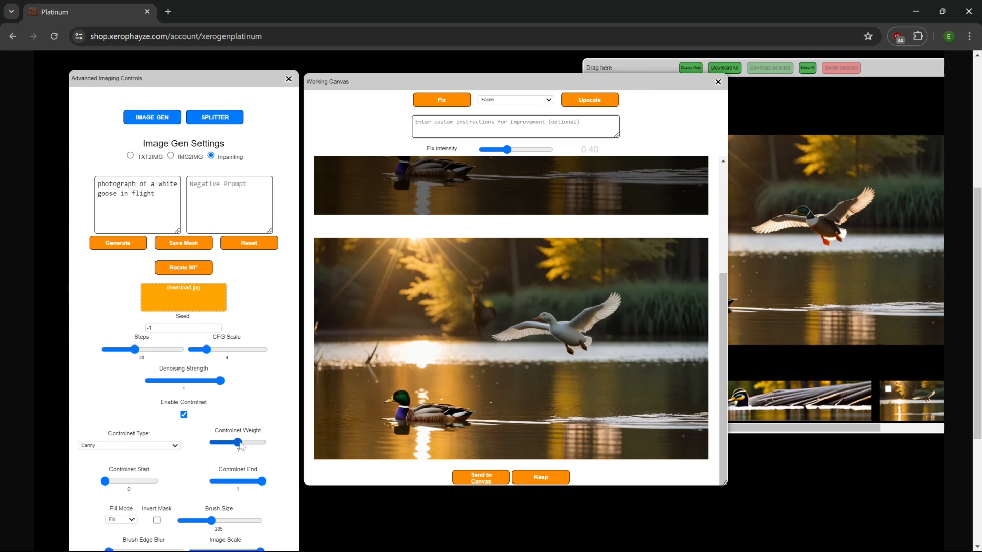
- Lower the ControlNet weight to 0.4 and generate the white goose again
left_click_drag(240, 445, 225, 447)
left_click(118, 243)
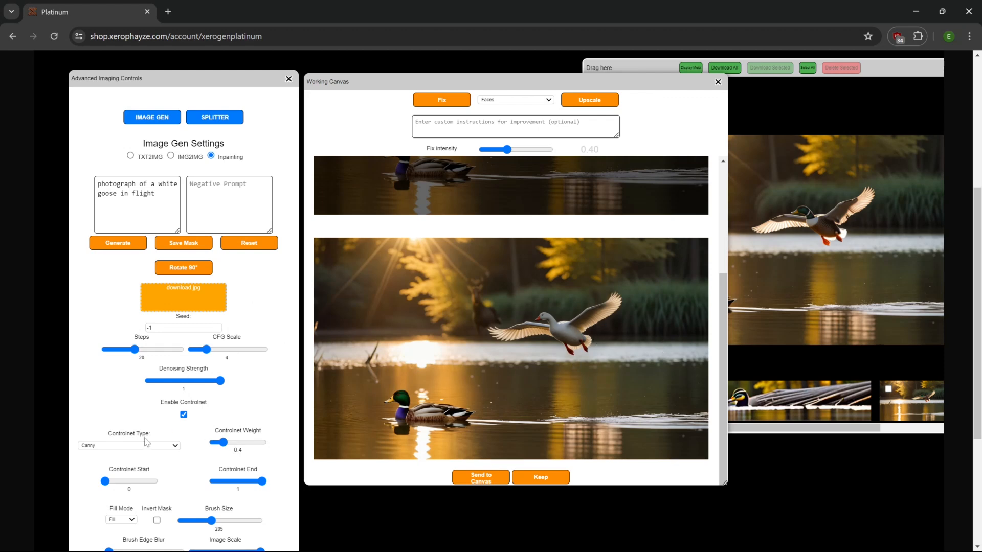
- Try the Sketch ControlNet type, and settle on Depth
left_click(179, 444)
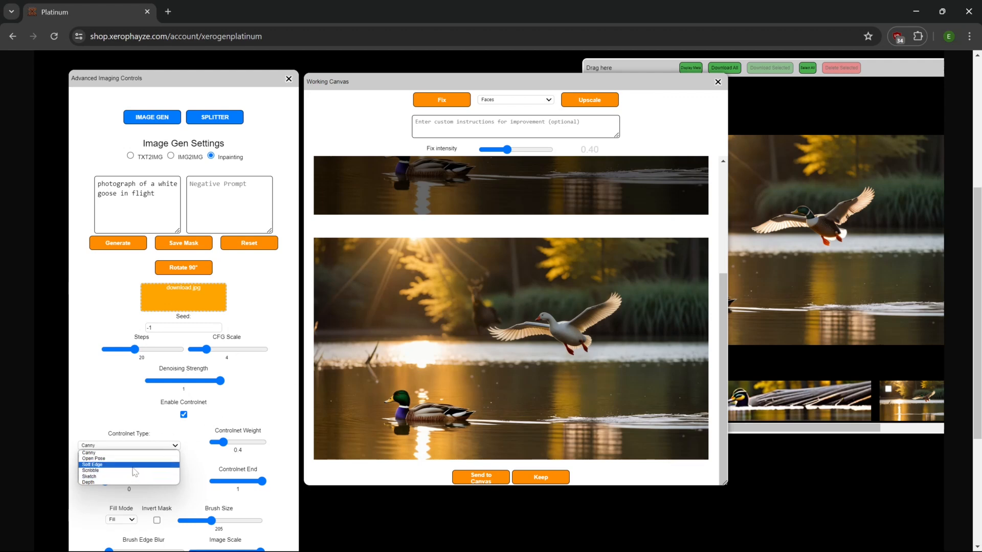
left_click(115, 476)
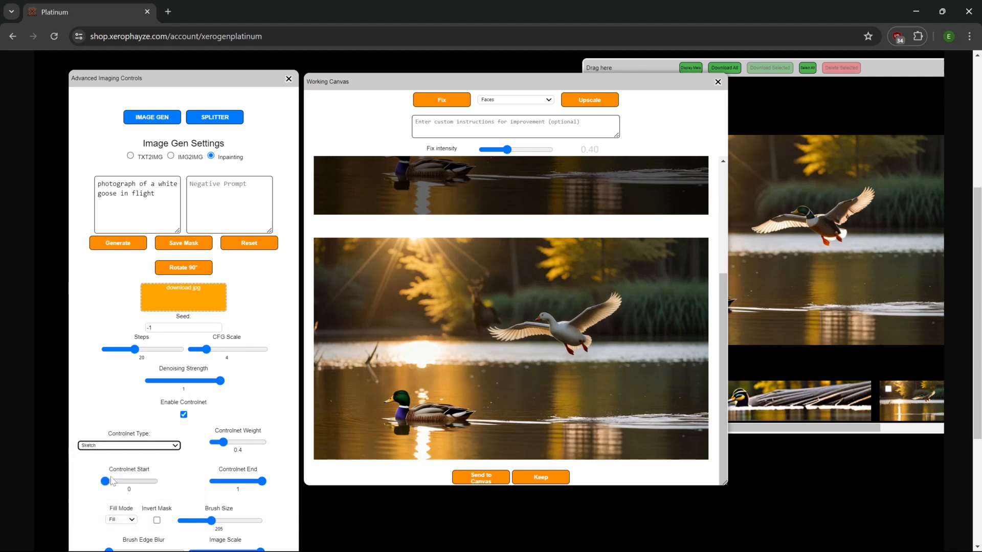
left_click(99, 446)
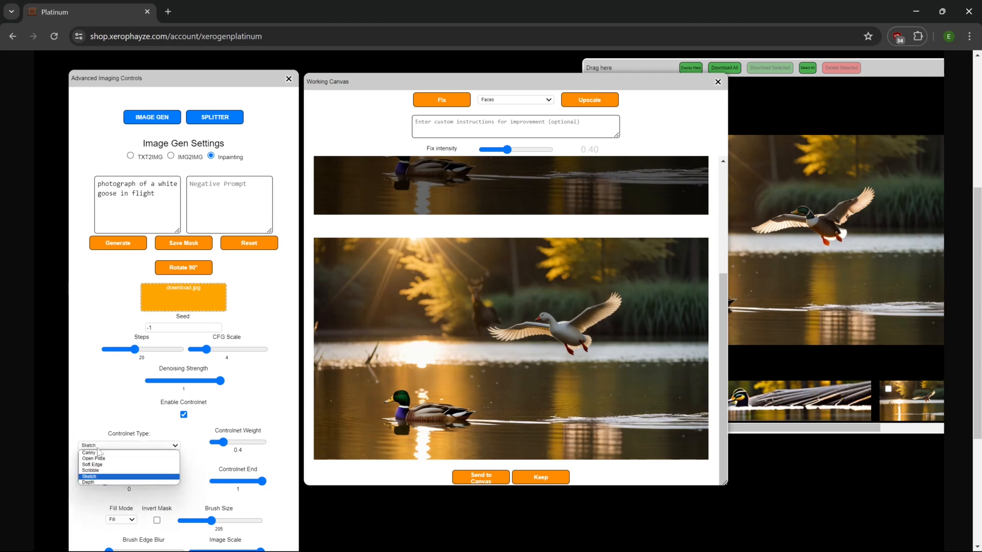
left_click(96, 486)
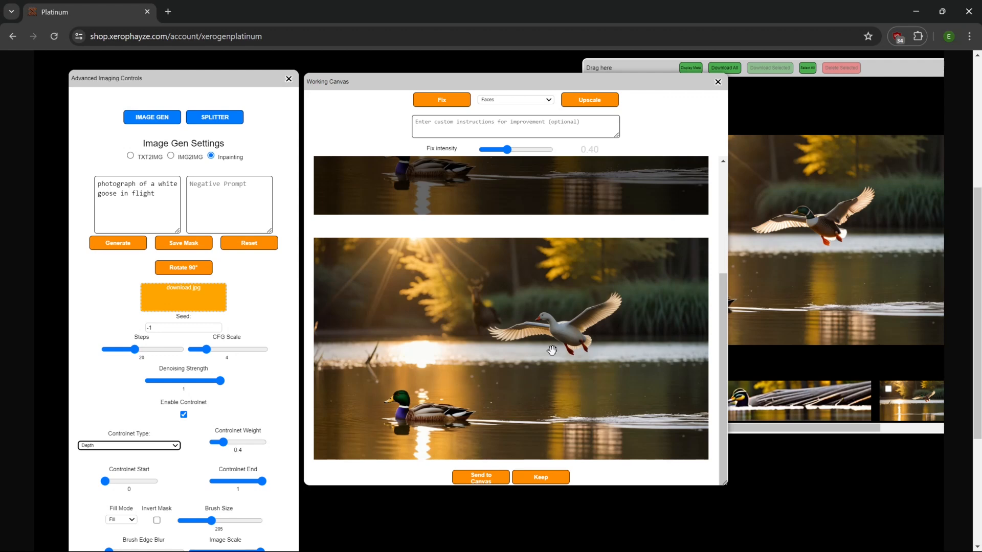
left_click(81, 468)
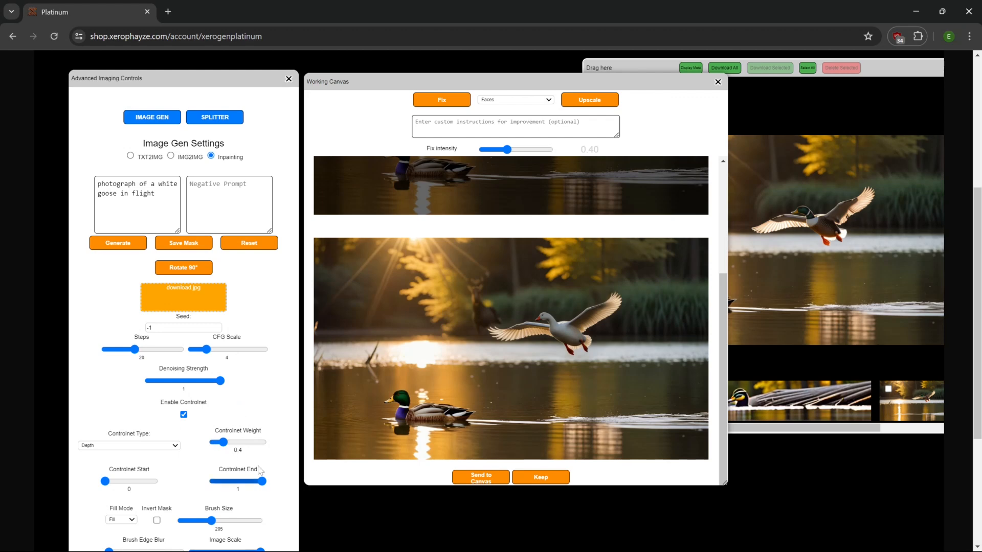
- Switch the image generation mode from inpainting to IMG2IMG, and finally to TXT2IMG
scroll(214, 451, "up", 1)
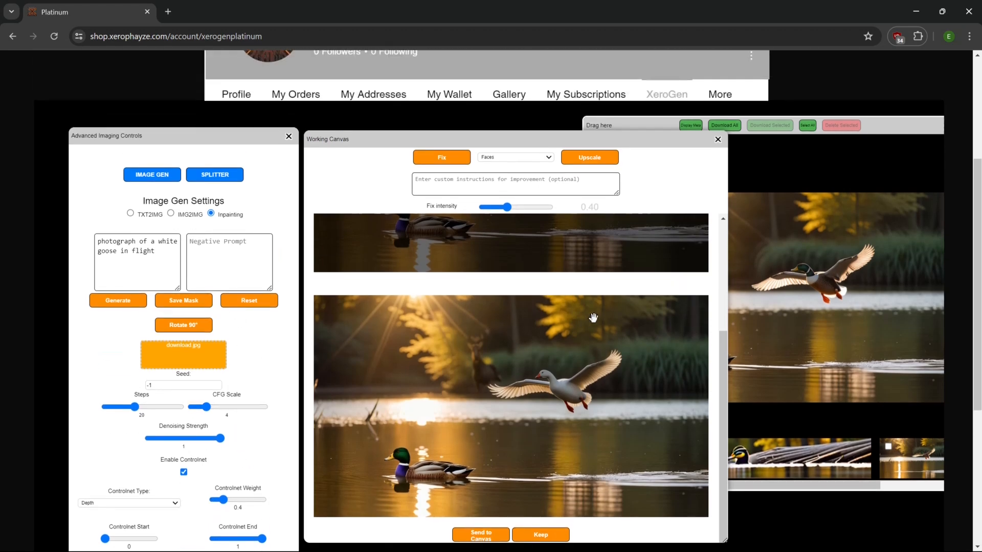
scroll(571, 378, "up", 4)
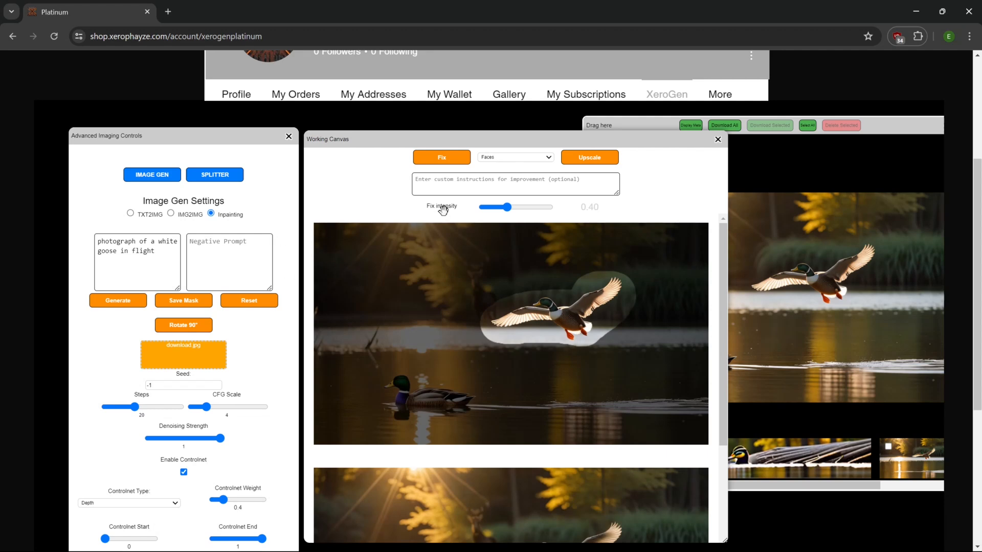
left_click(170, 214)
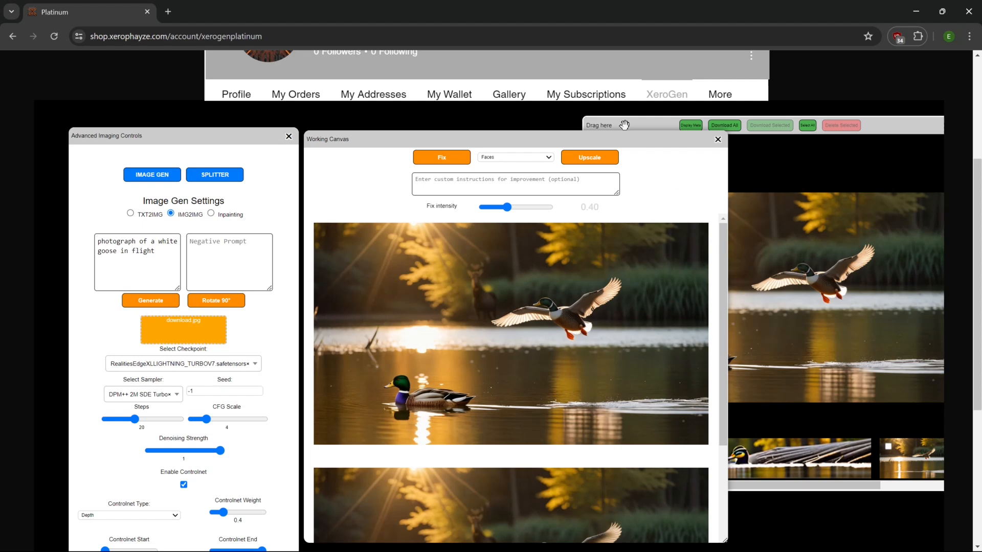
left_click(130, 213)
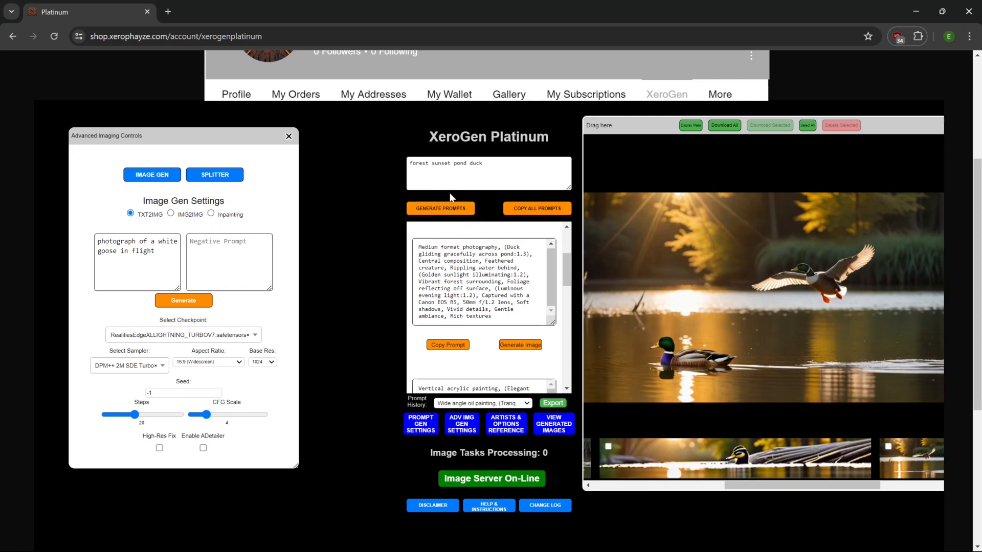
- Replace the main prompt idea with "photograph of a woman on a beach wearing sun dress" and generate prompts from it
left_click(460, 174)
key("ctrl+a")
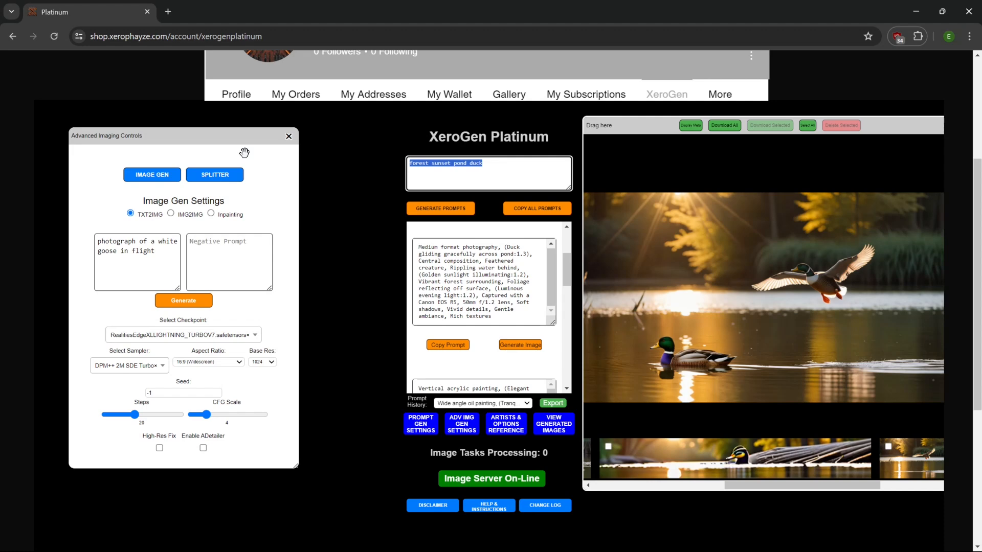
type("pho")
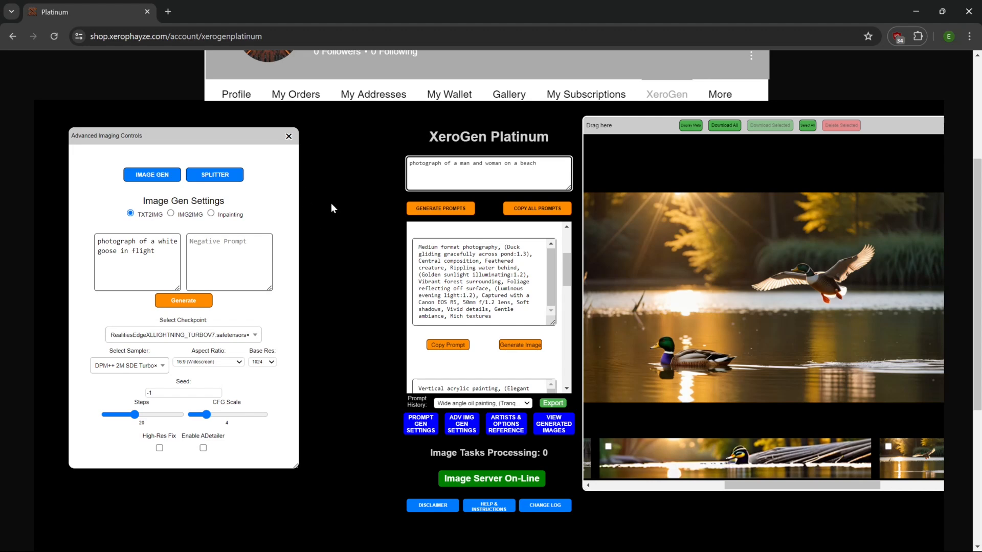
left_click_drag(537, 163, 459, 163)
key("BackSpace")
key("End")
type("wearing")
left_click(447, 210)
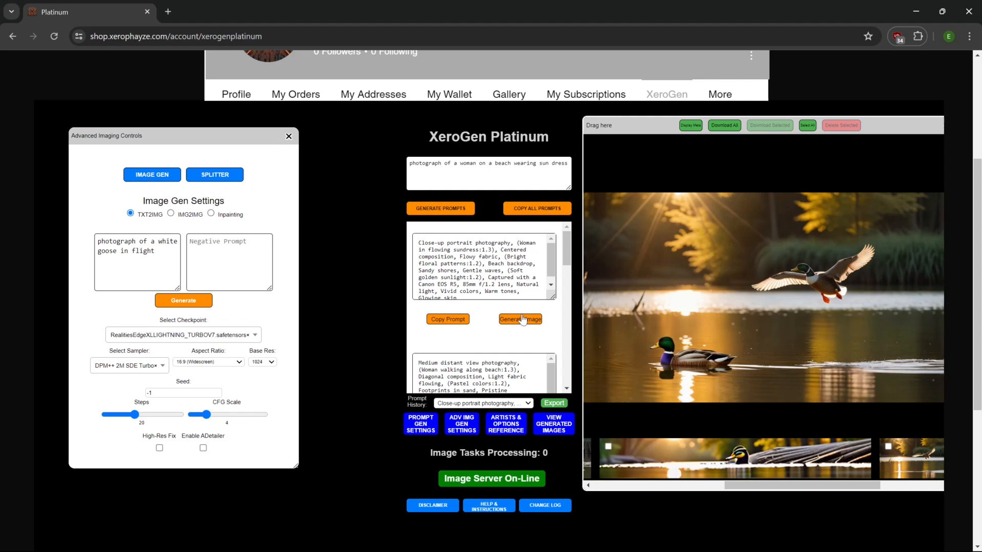
- Generate an image from the close-up portrait prompt and inspect it in the enlarged preview
left_click(522, 320)
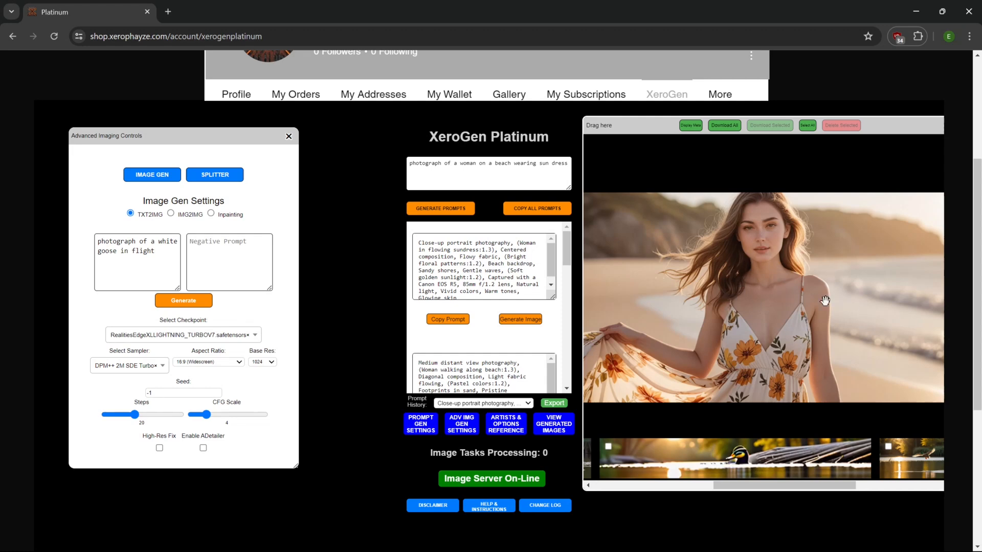
left_click(781, 251)
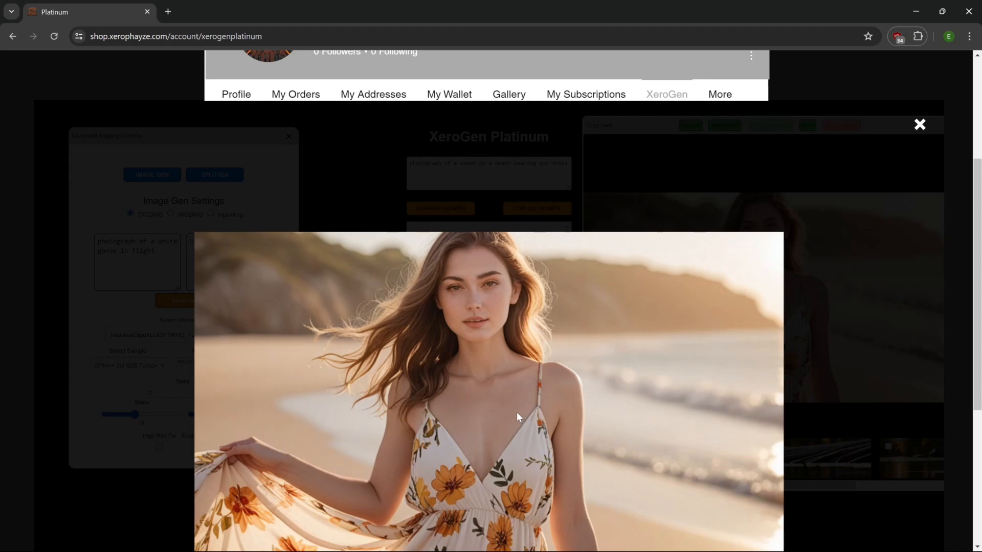
left_click(568, 350)
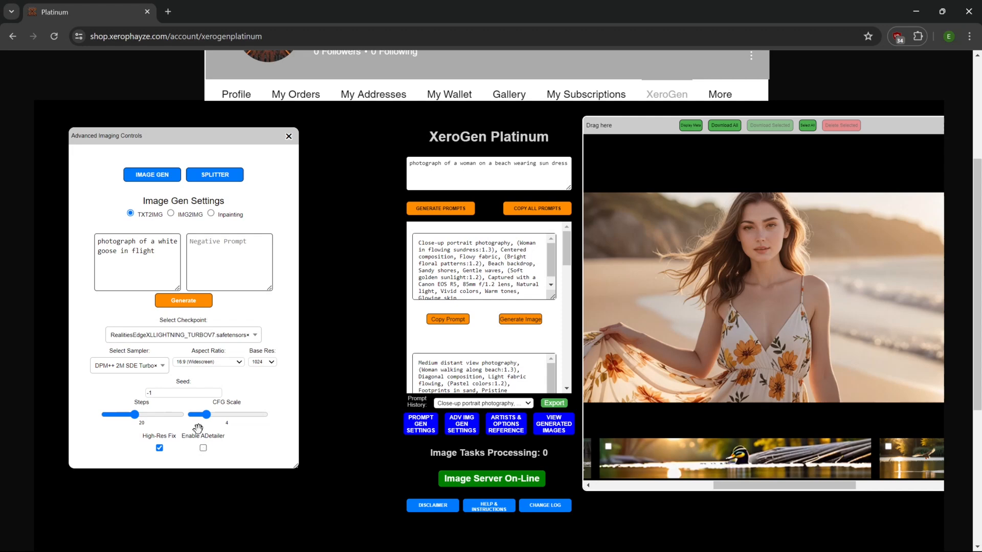
- Generate another photograph of the woman on the beach from the list of generated prompts
scroll(520, 333, "down", 2)
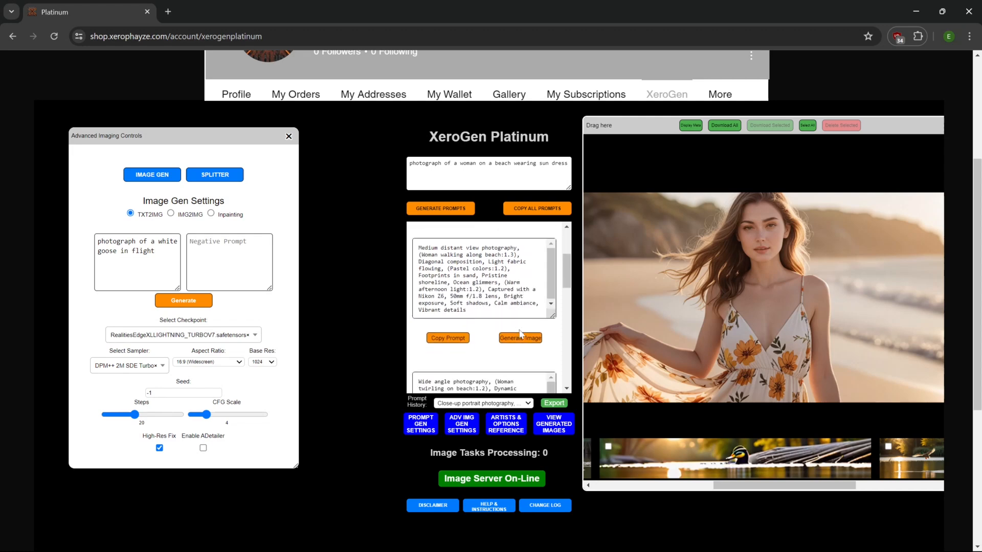
left_click(520, 340)
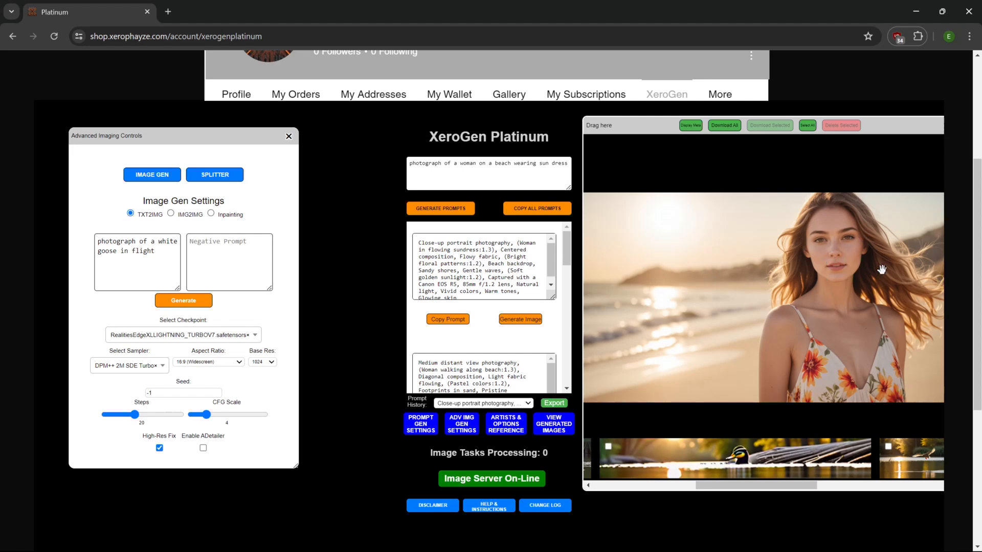
- Switch to IMG2IMG mode and load the newly generated beach portrait as the source image on the Working Canvas
left_click(171, 213)
left_click(777, 310)
left_click_drag(273, 302, 179, 338)
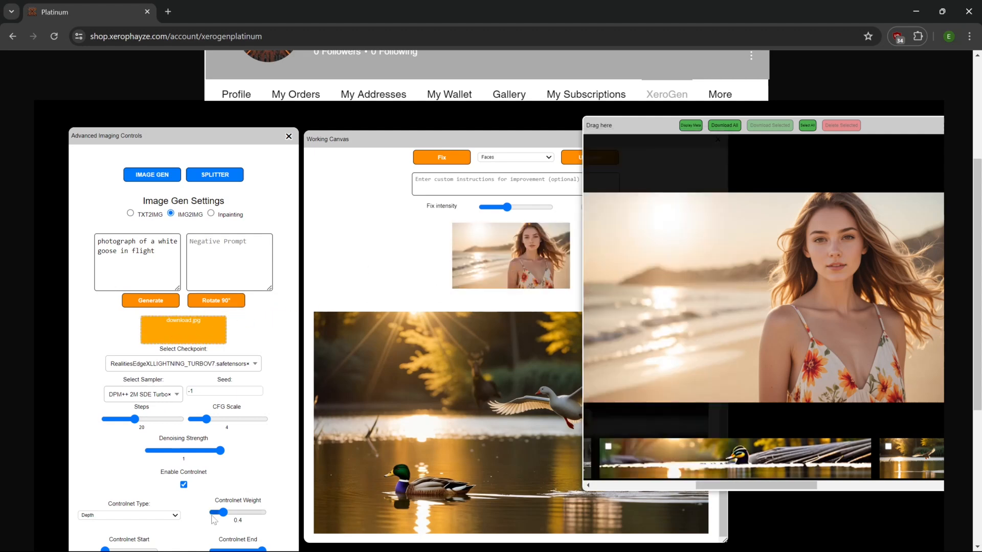
scroll(245, 486, "down", 2)
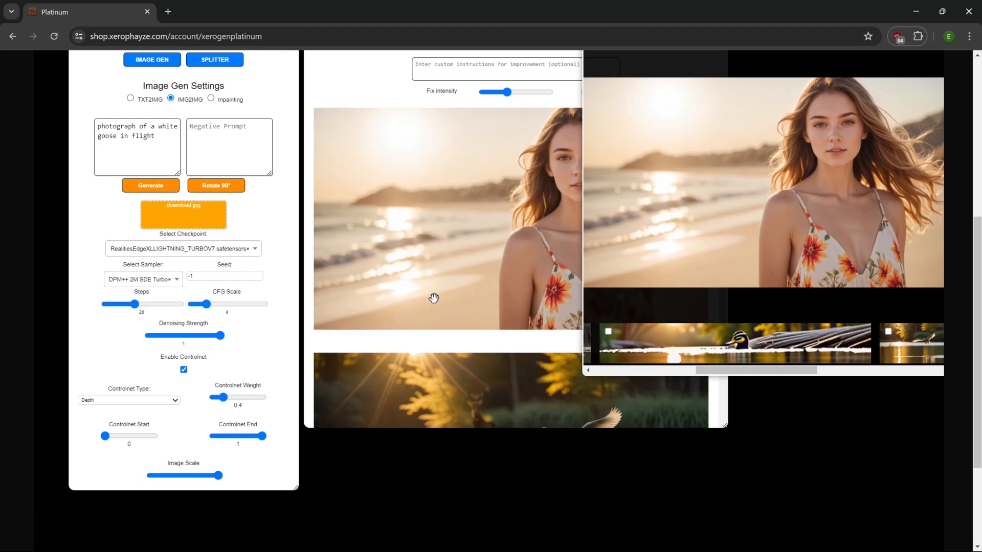
scroll(432, 296, "up", 3)
left_click(412, 205)
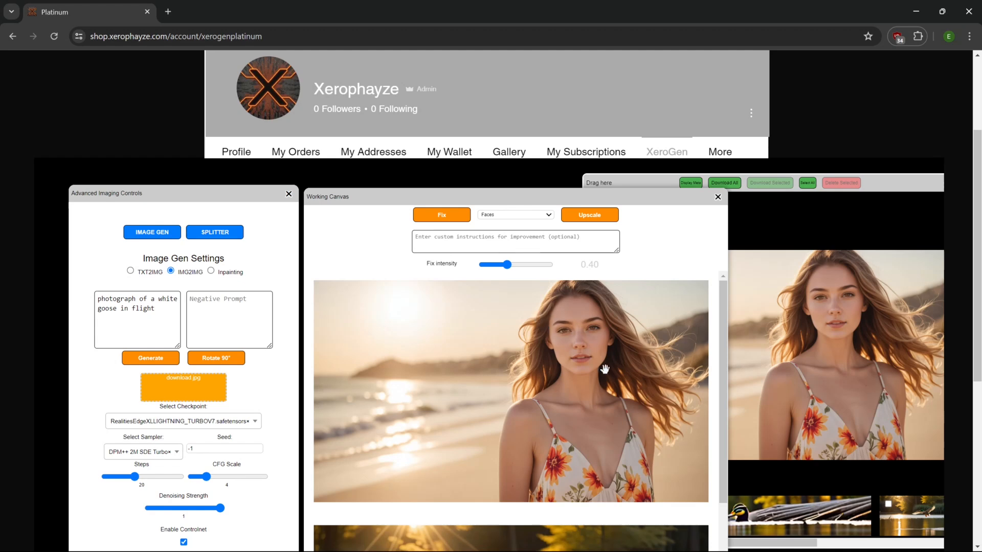
- Enter the custom improvement instructions "southern bell woman with freckles" for the canvas image
left_click(515, 243)
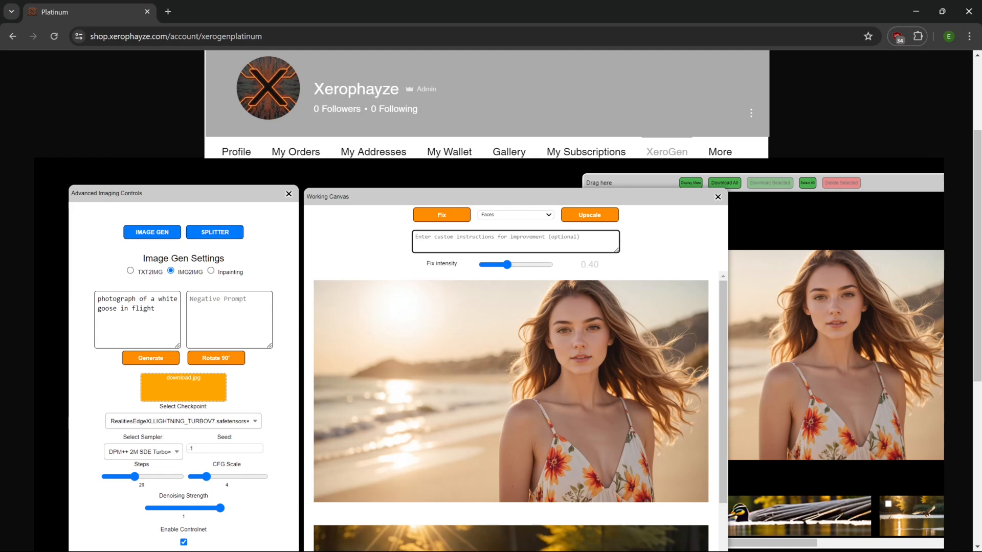
type("southern bell woman with freckles")
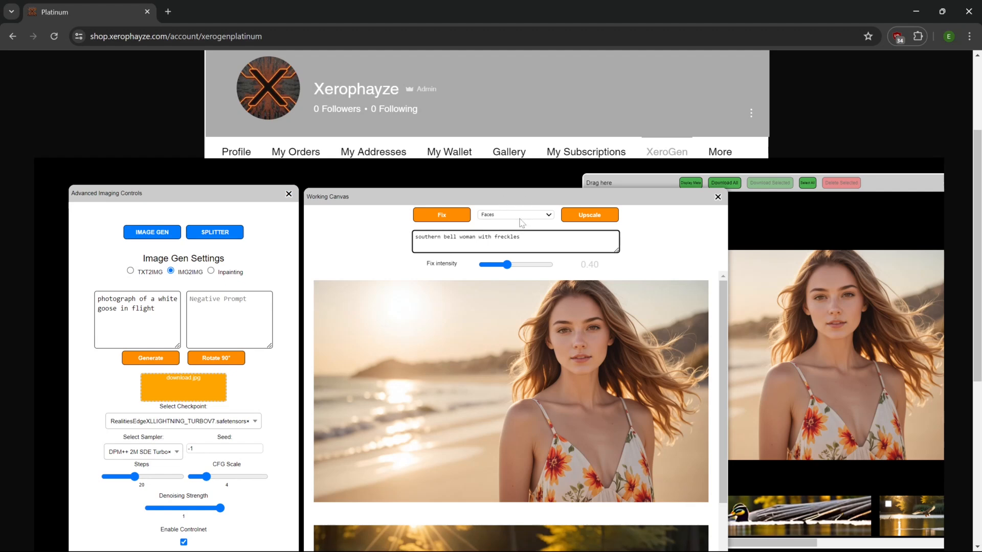
scroll(205, 521, "down", 1)
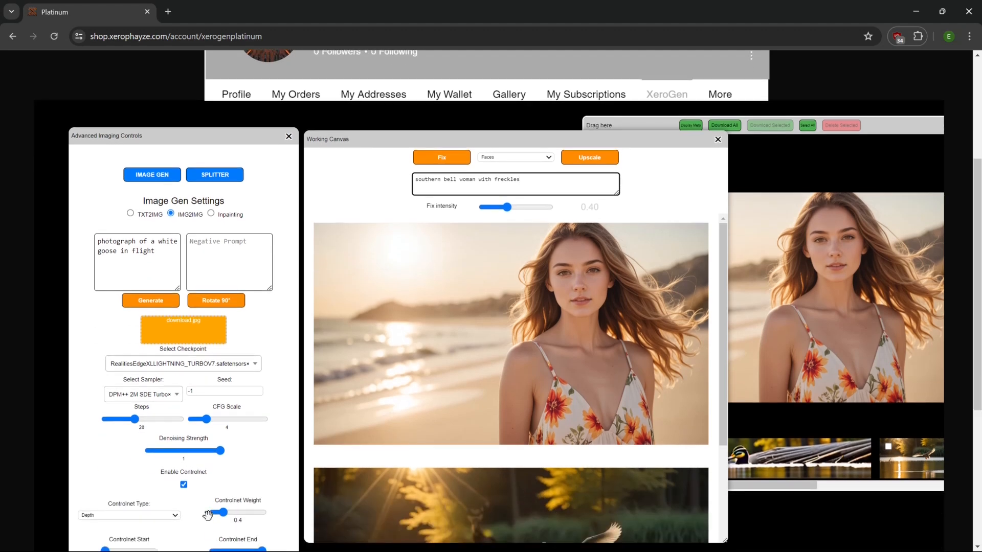
scroll(228, 520, "down", 1)
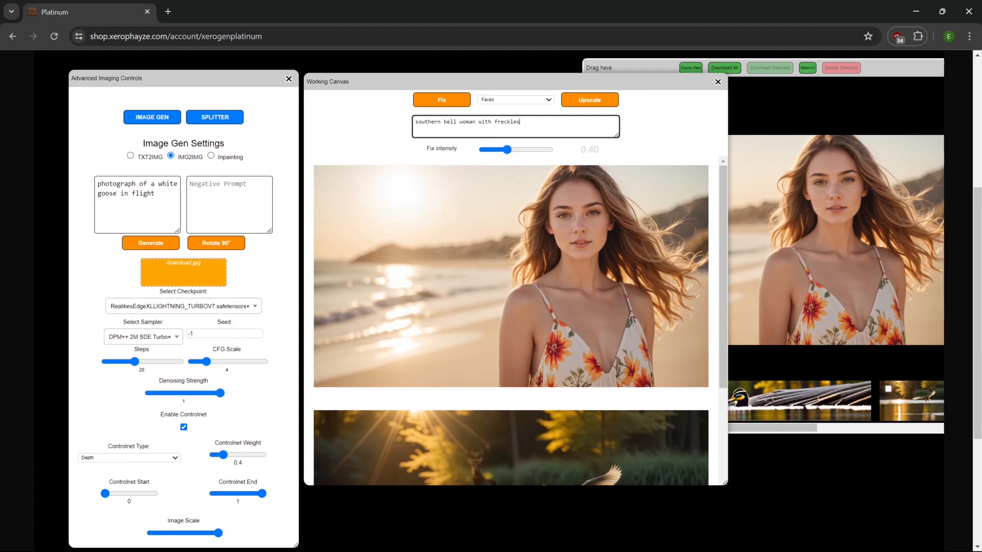
- Set the fix intensity to 0.6 and run the Faces fix on the canvas image
left_click(506, 152)
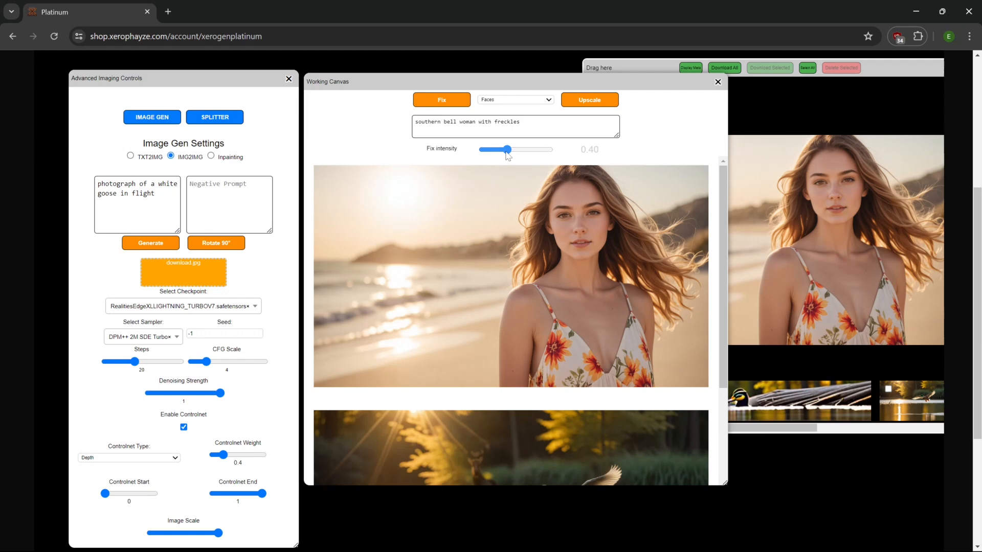
left_click(523, 124)
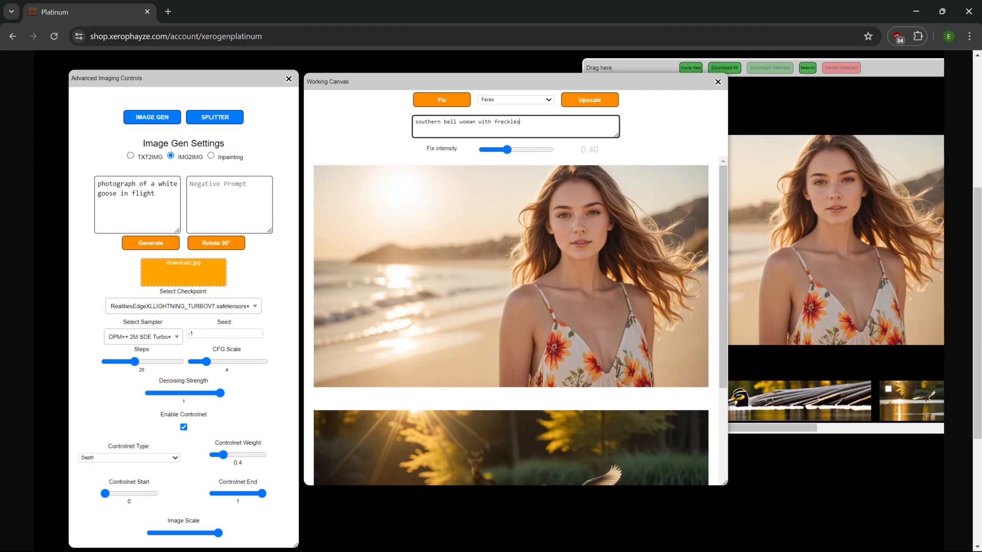
left_click(509, 152)
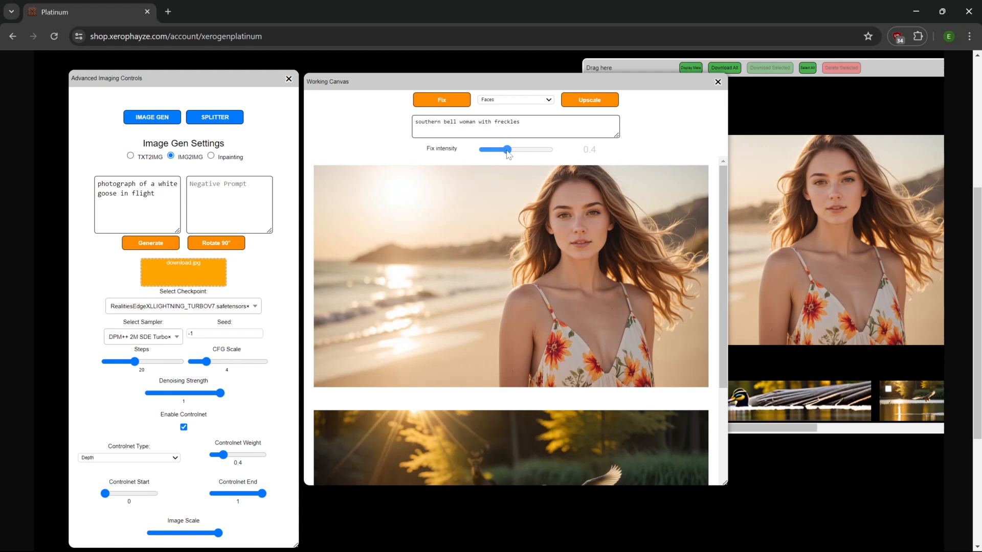
left_click_drag(507, 152, 520, 152)
left_click(447, 98)
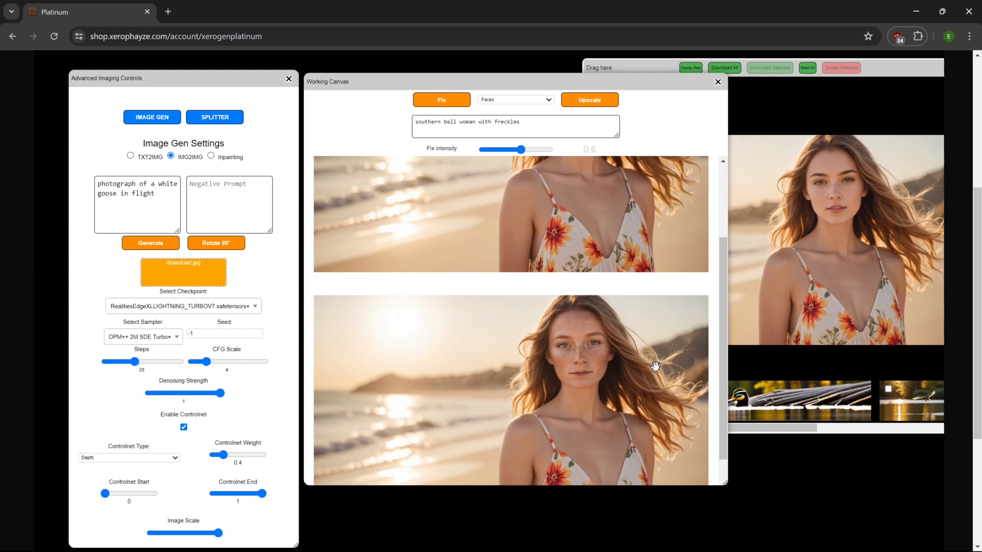
- Compare the face-fixed result with the original portrait and send the fixed version to the canvas
scroll(583, 336, "up", 2)
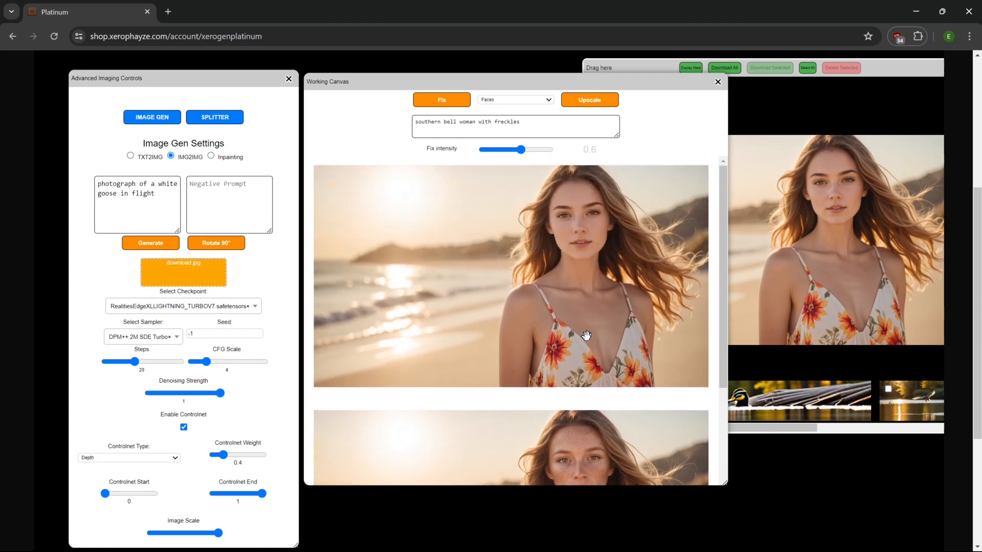
scroll(586, 336, "down", 3)
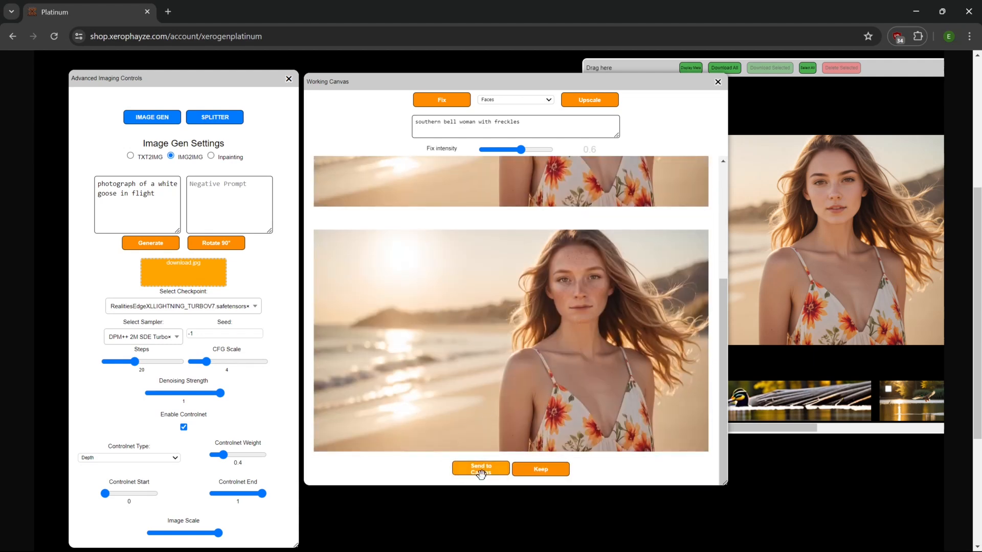
scroll(495, 278, "up", 4)
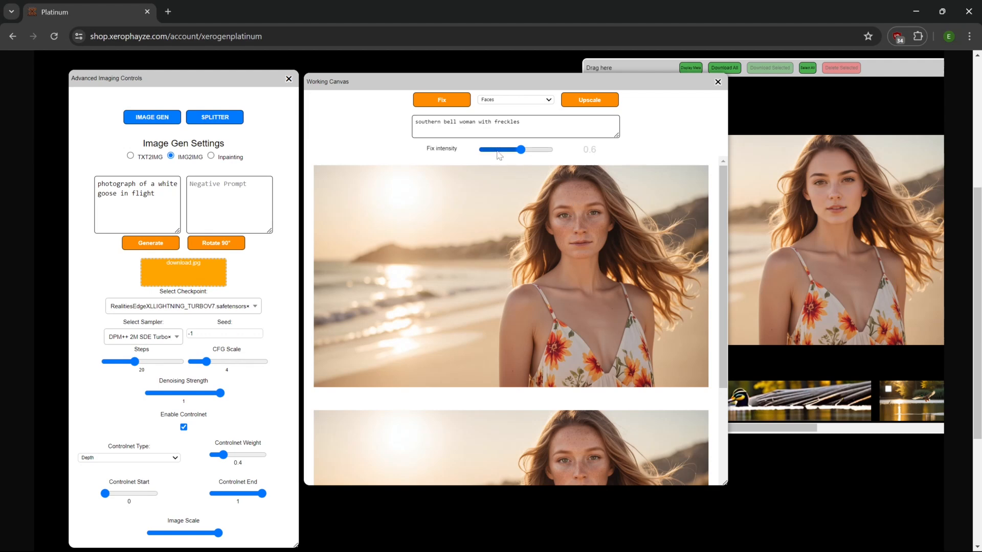
- Run an Eyes fix with the custom instructions "deep blue eyes with long eyelashes" at a fix intensity of 0.5
left_click(500, 100)
left_click(486, 119)
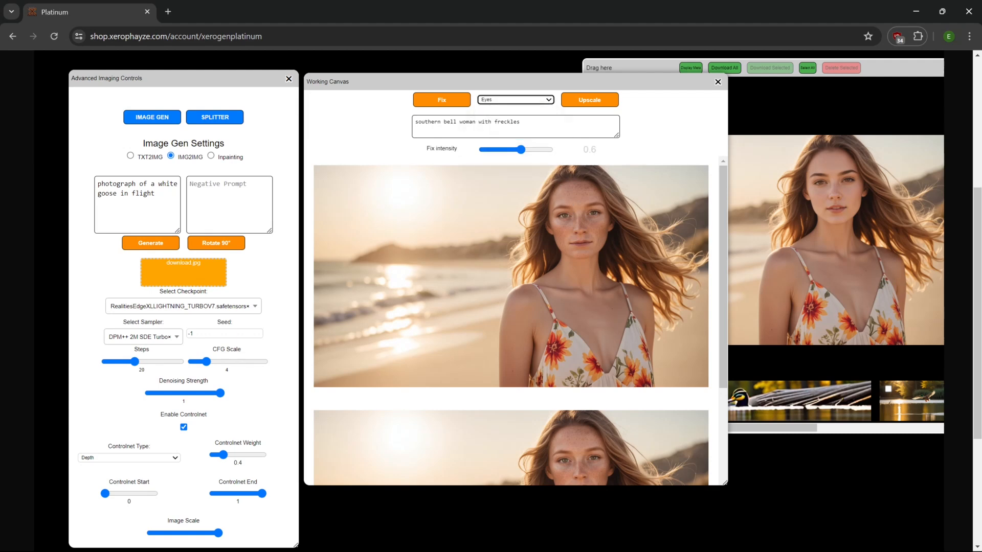
left_click_drag(522, 122, 333, 125)
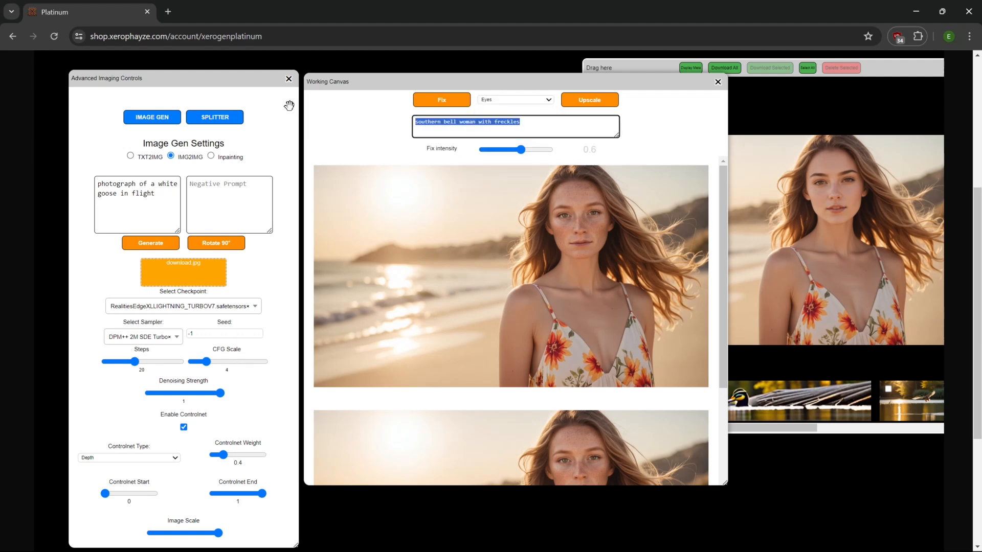
type("deep blue eyes with long eyelashes")
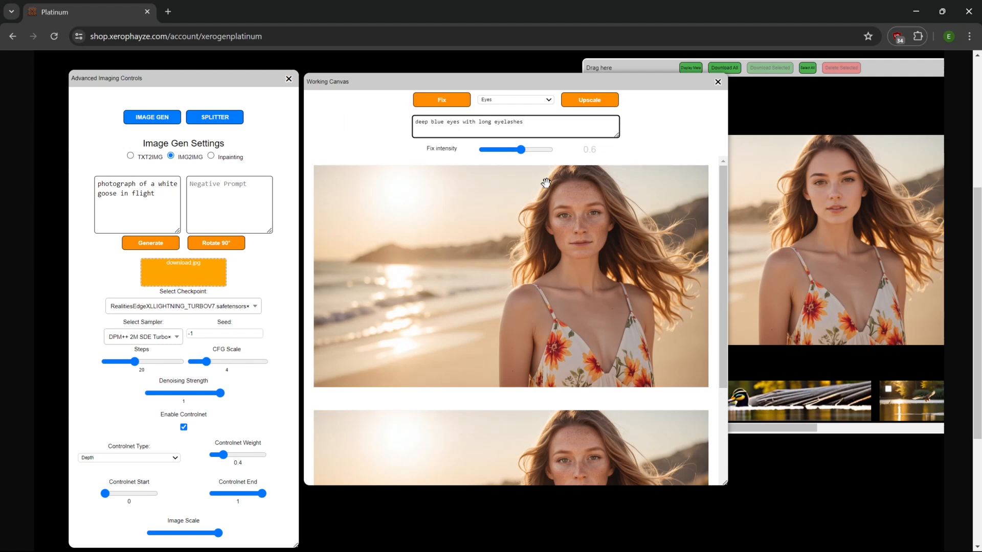
mouse_move(522, 154)
left_mouse_down()
mouse_move(546, 155)
mouse_move(514, 156)
left_mouse_up()
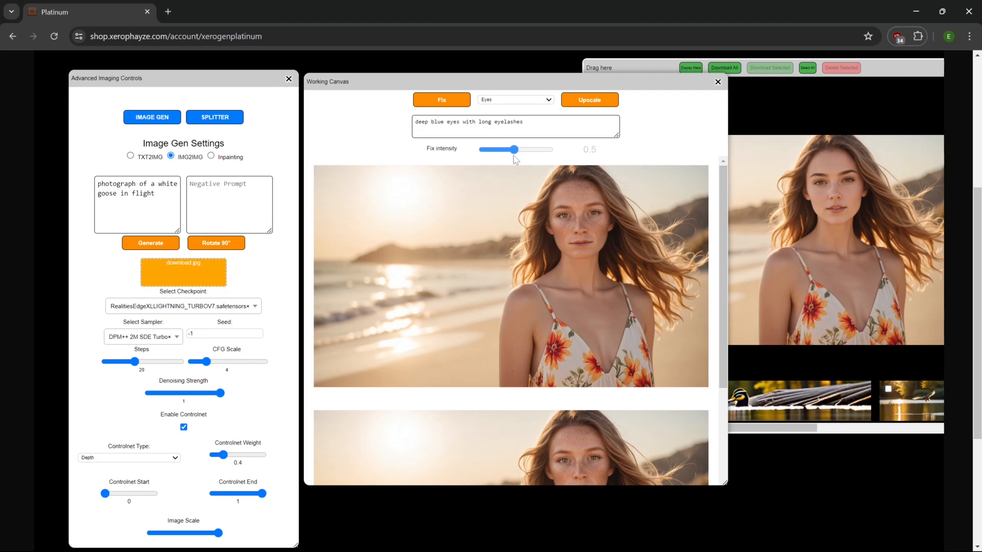
left_click(434, 100)
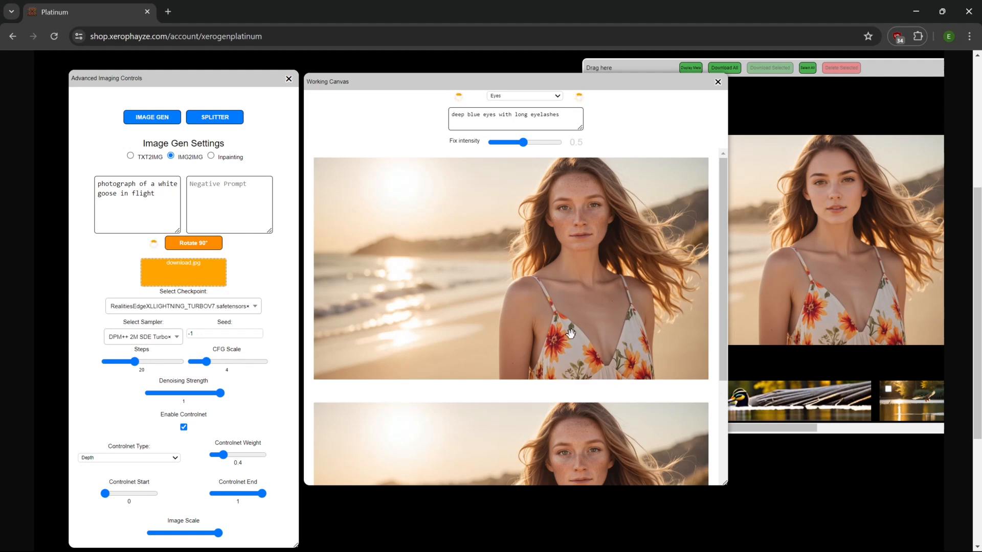
- Keep the eye-fixed portrait and inspect it in the enlarged preview
scroll(570, 333, "down", 3)
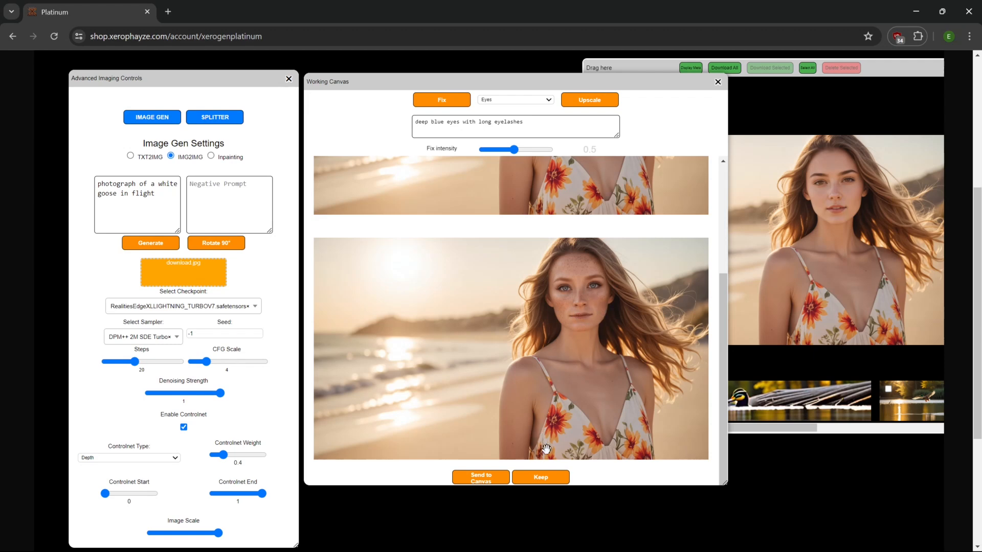
left_click(545, 480)
left_click(872, 251)
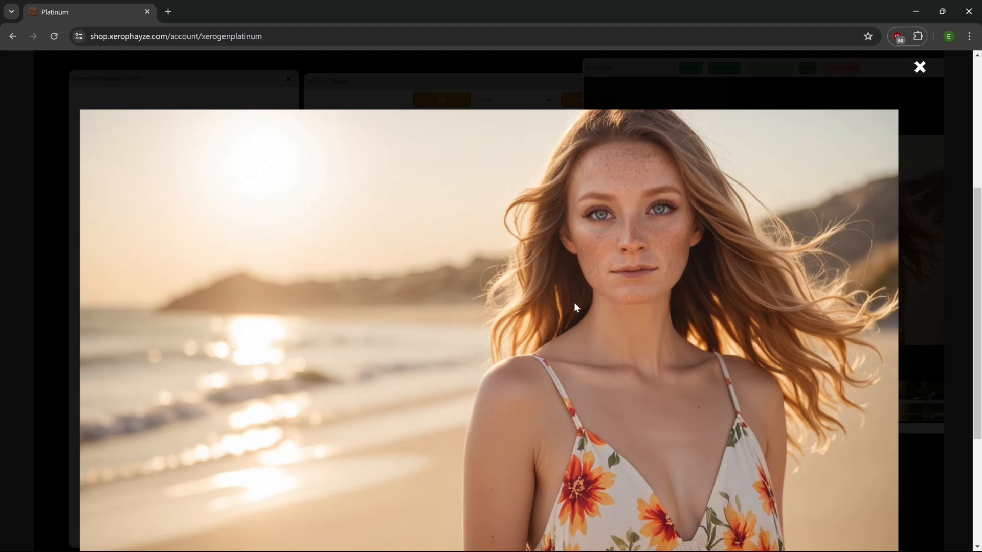
left_click(559, 286)
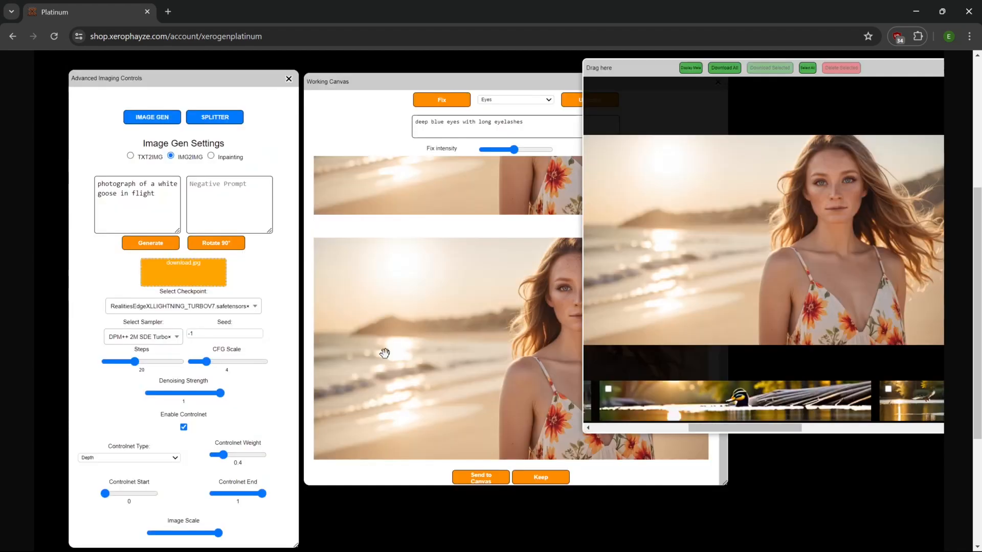
- Set the fix target to Whole Person and replace the custom instructions with "beautiful native american woman in blue dress"
scroll(421, 259, "up", 1)
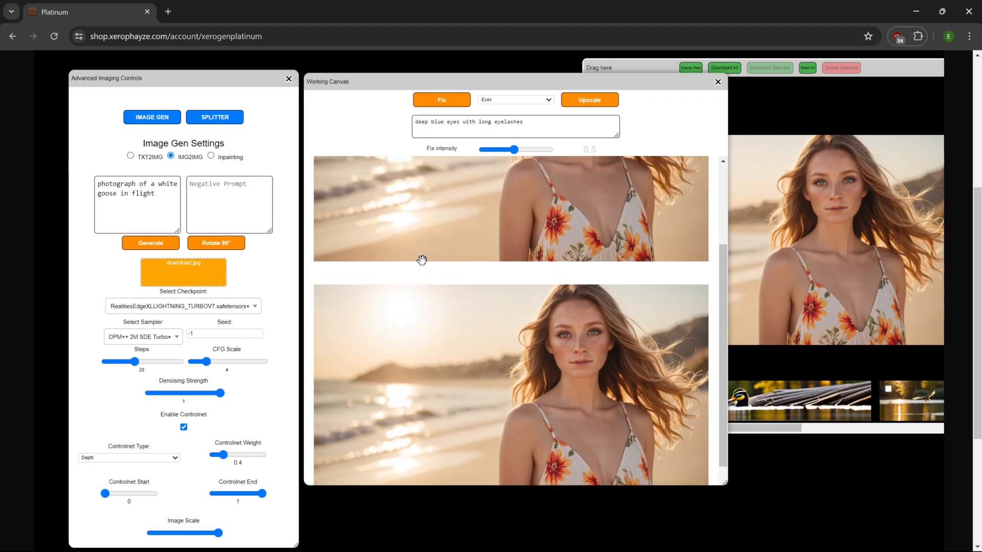
scroll(565, 235, "up", 2)
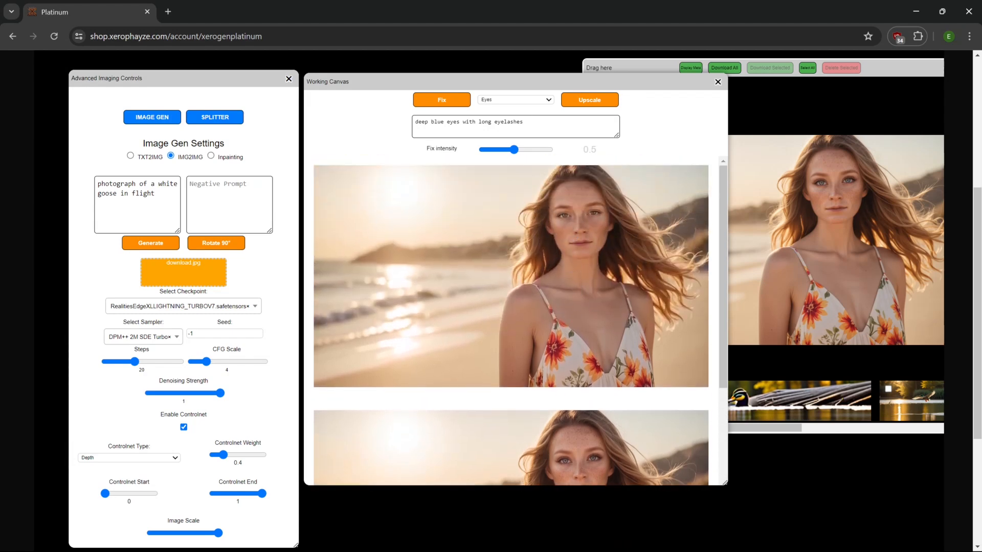
left_click(504, 100)
left_click(495, 112)
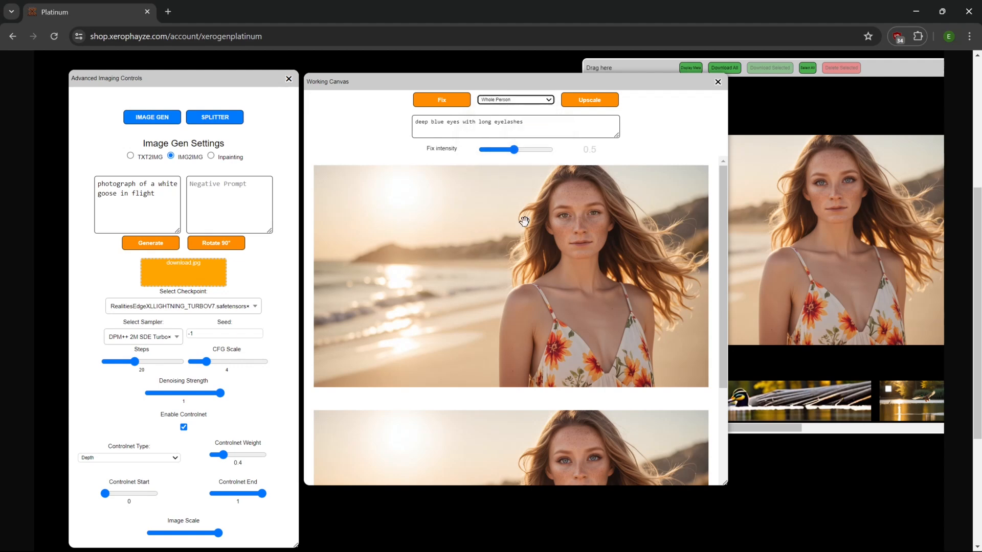
key("Tab")
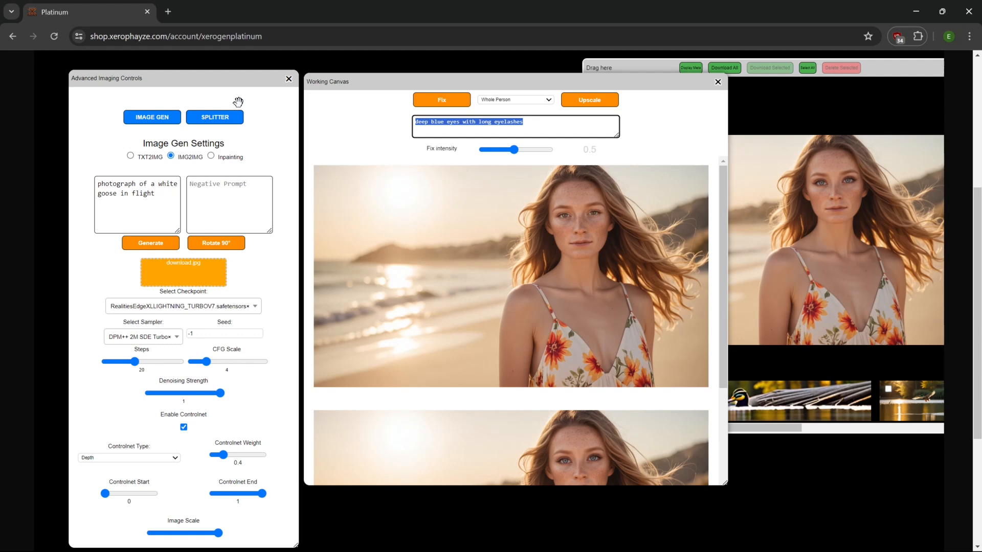
type("beautiful")
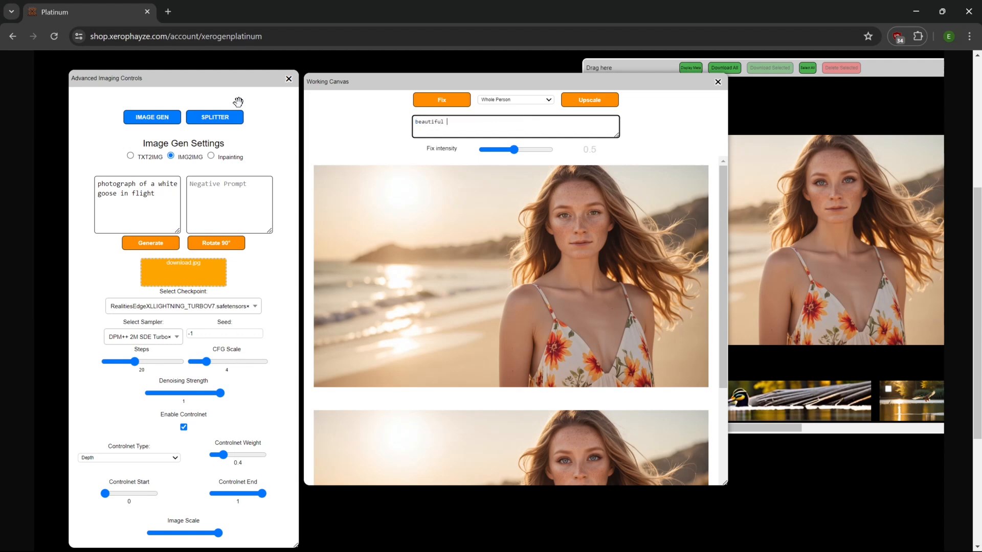
type("an woman in blue dress")
- Set the fix intensity to 0.65, run the Whole Person fix, and compare the result with the canvas image
left_click_drag(514, 150, 526, 153)
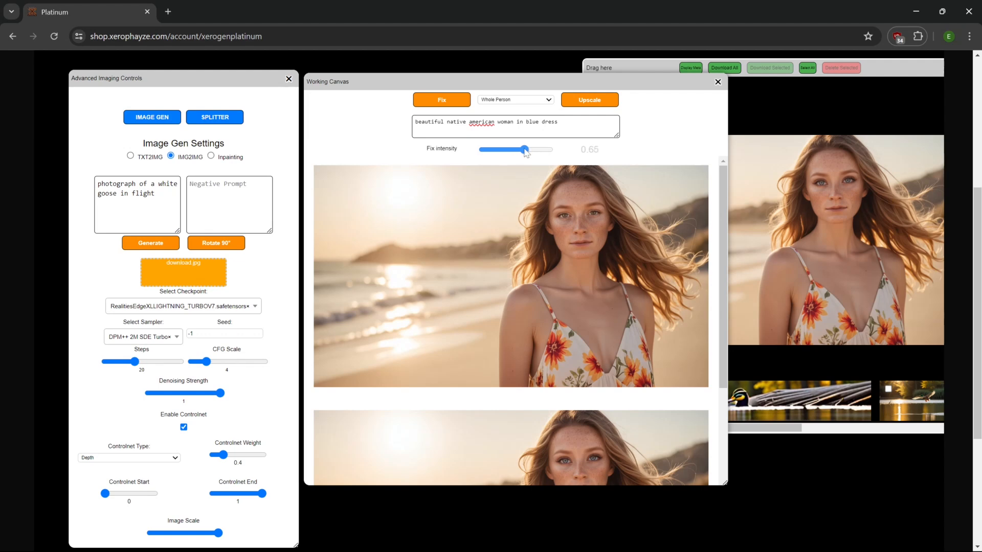
left_click(433, 104)
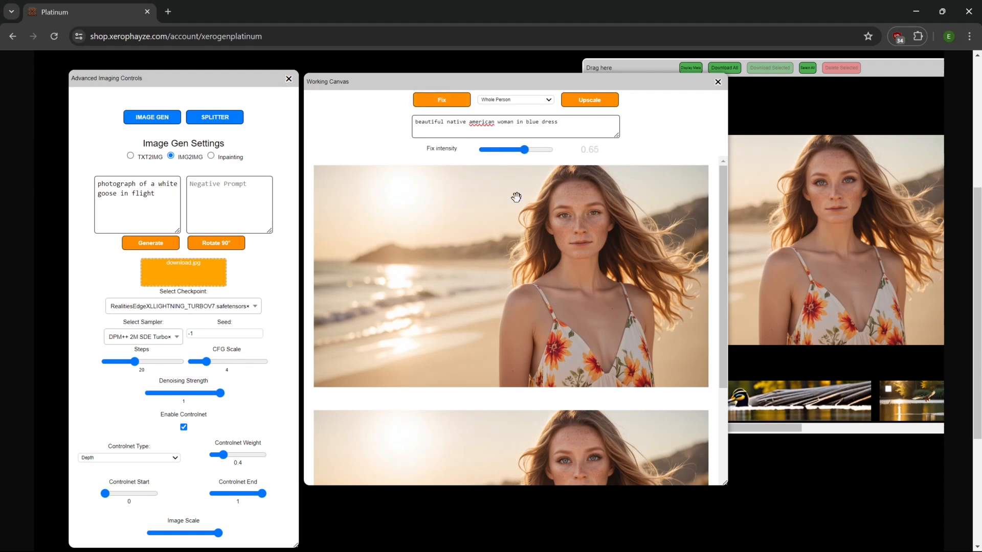
left_click(433, 105)
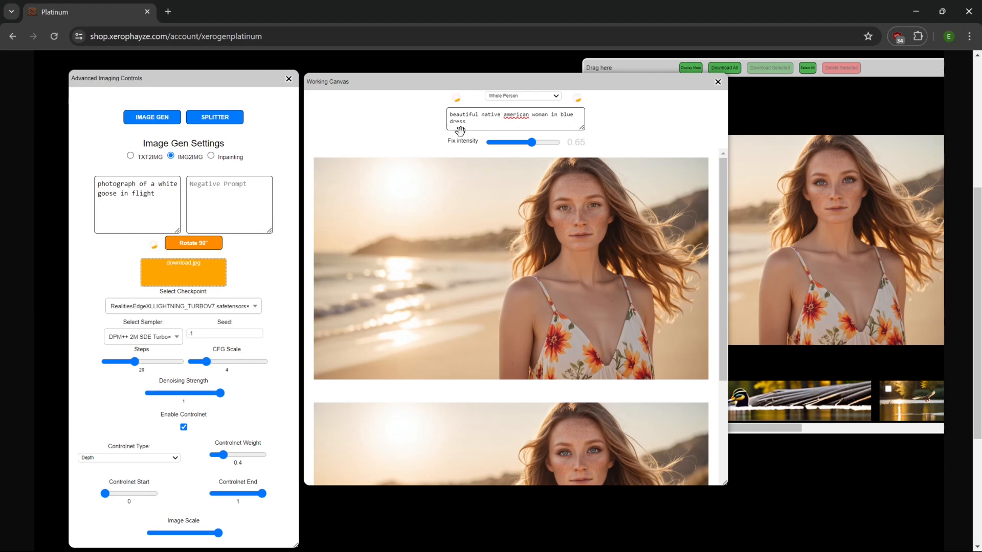
scroll(541, 302, "down", 3)
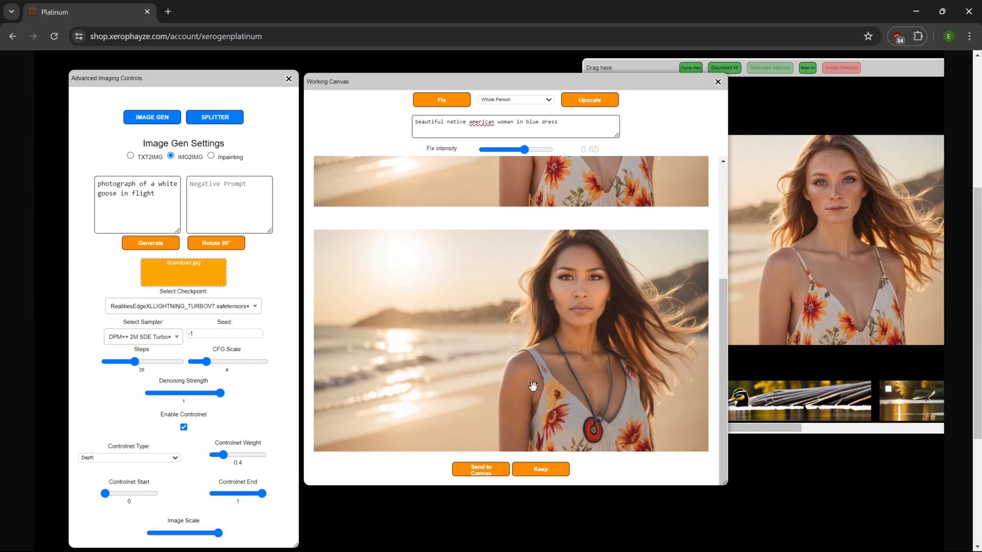
scroll(571, 441, "up", 3)
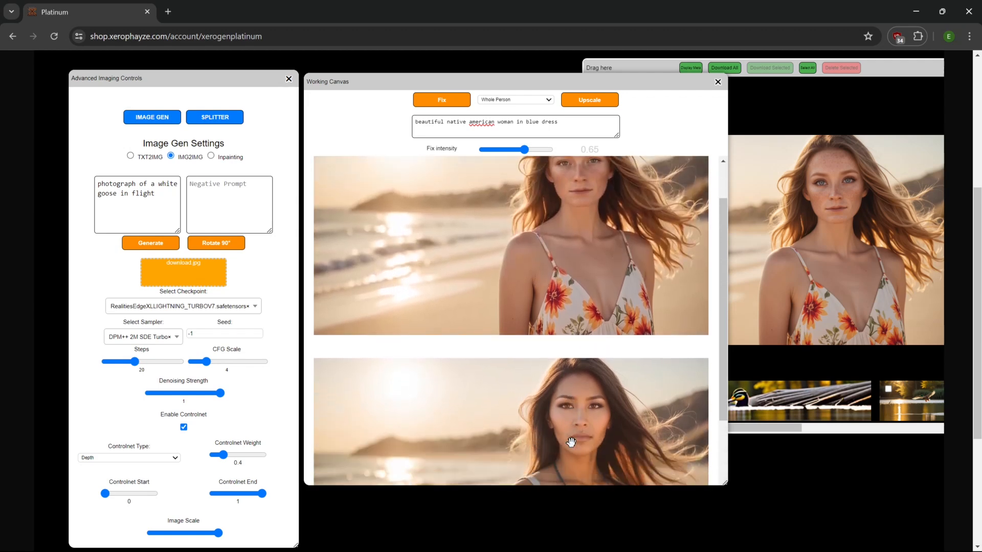
scroll(571, 441, "down", 3)
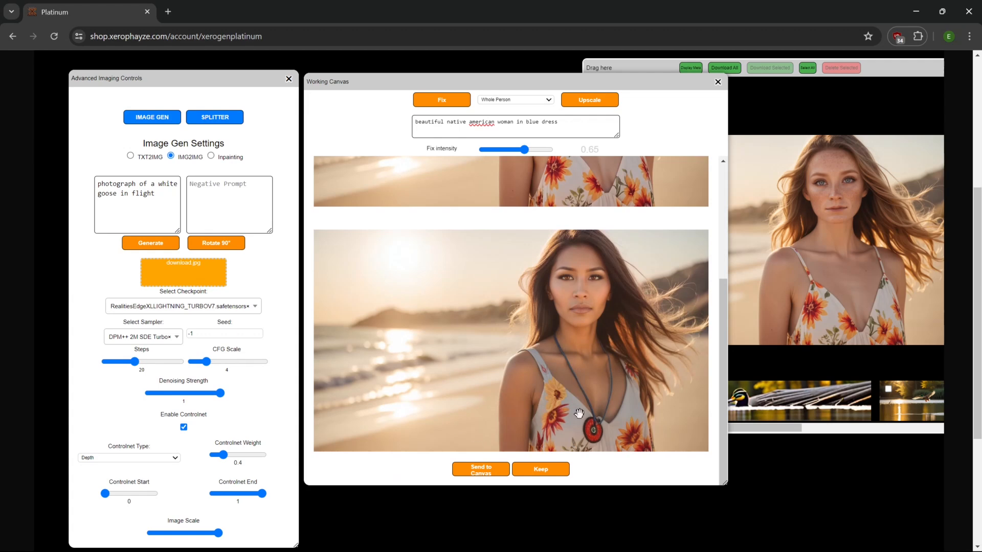
- Examine the Whole Person fix result with the necklace against the original portrait on the canvas
scroll(562, 369, "up", 3)
scroll(645, 324, "down", 3)
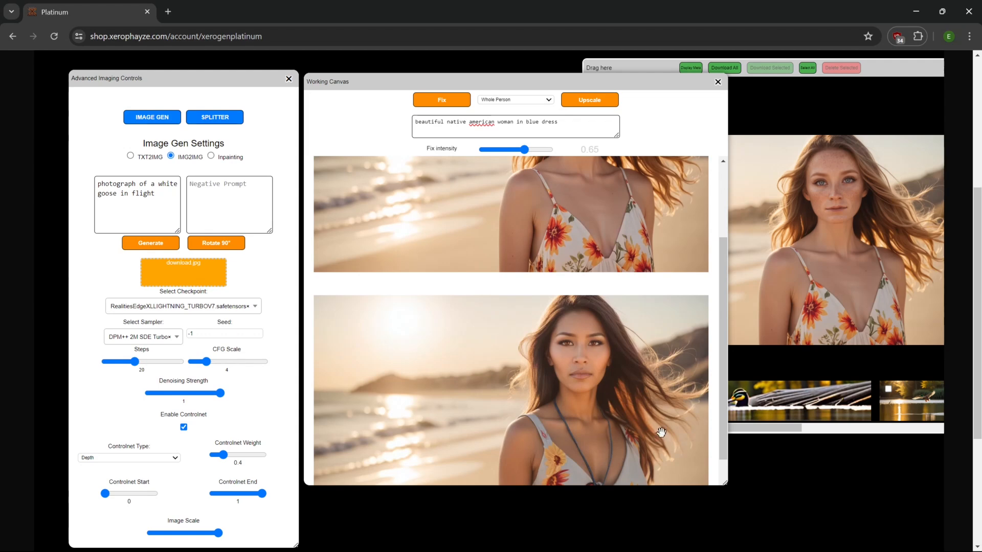
scroll(658, 434, "up", 3)
scroll(562, 360, "down", 1)
scroll(564, 363, "down", 1)
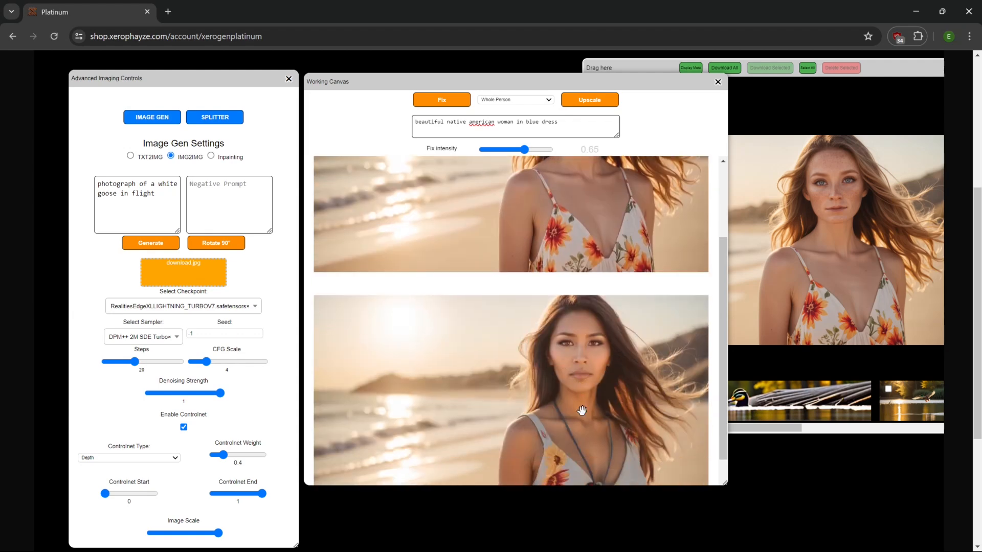
scroll(533, 321, "down", 1)
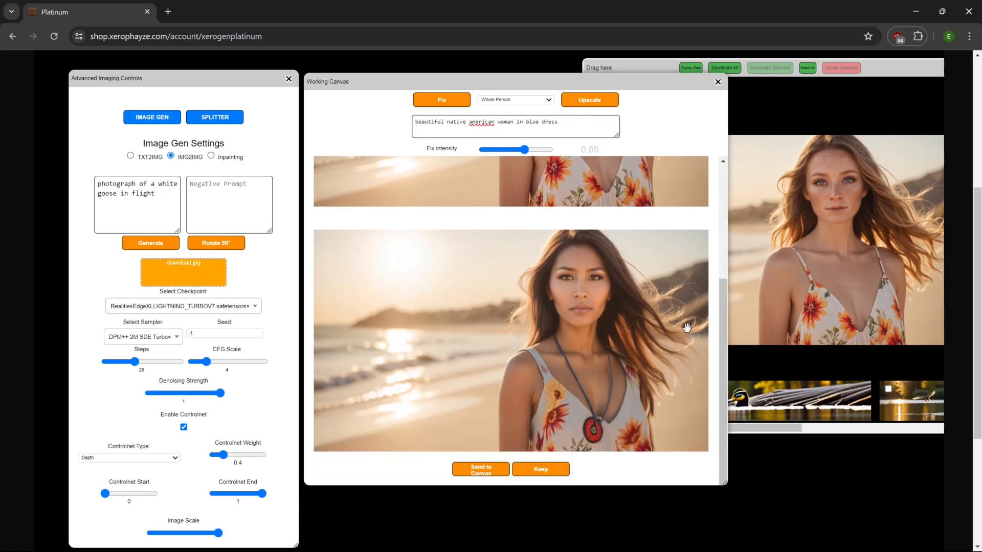
scroll(516, 280, "up", 3)
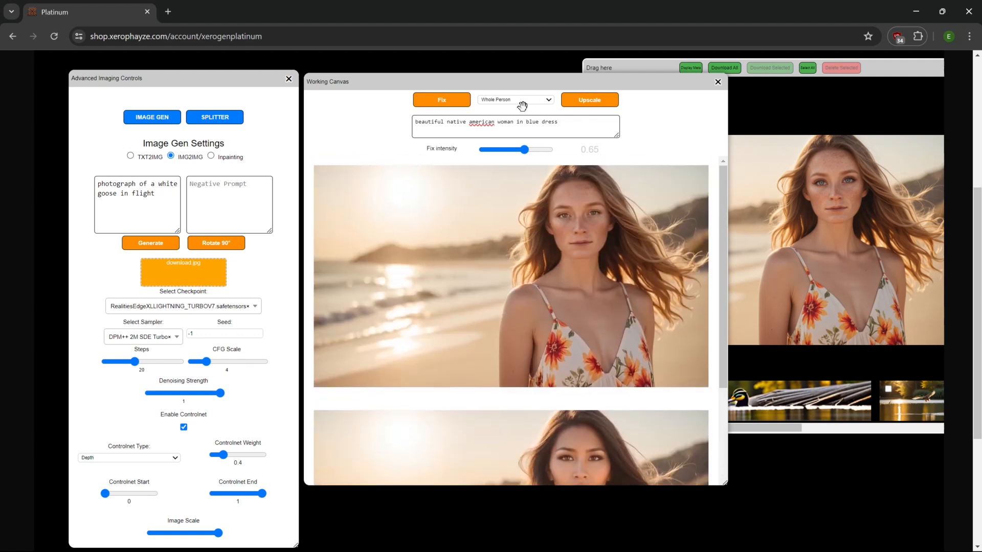
- Change "native american" to "asian" in the custom instructions, run the Whole Person fix, and view the result
left_click(564, 125)
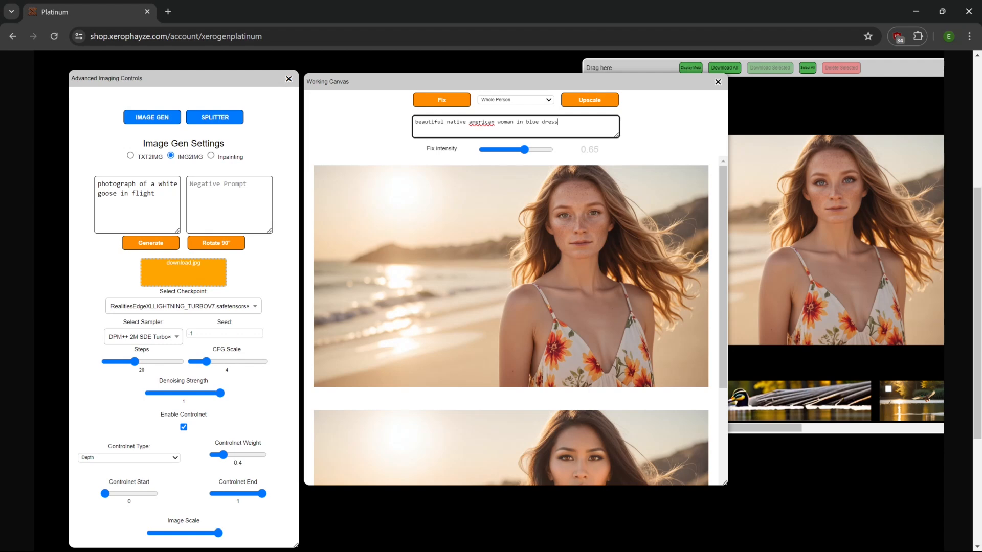
left_click_drag(494, 122, 447, 123)
type("asian")
left_click(459, 99)
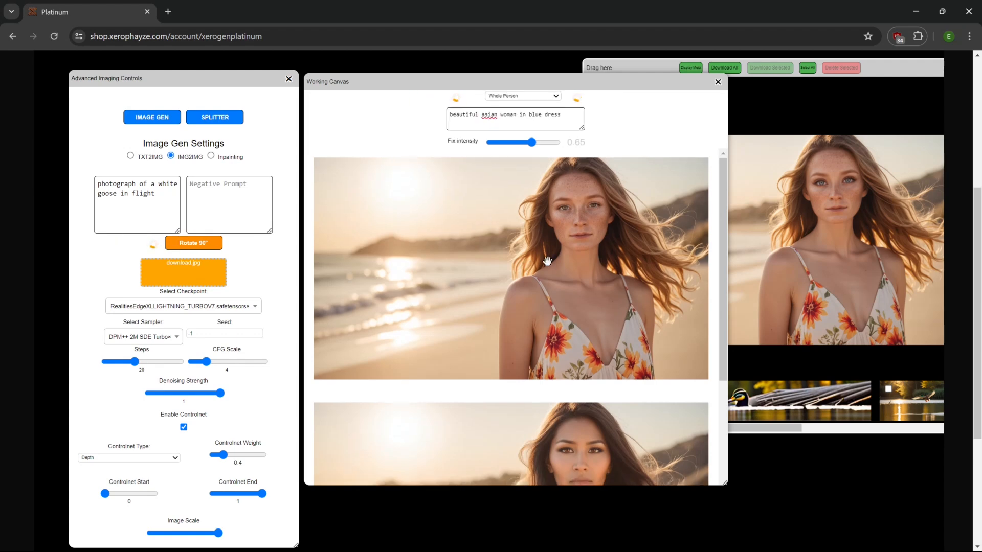
scroll(562, 349, "down", 4)
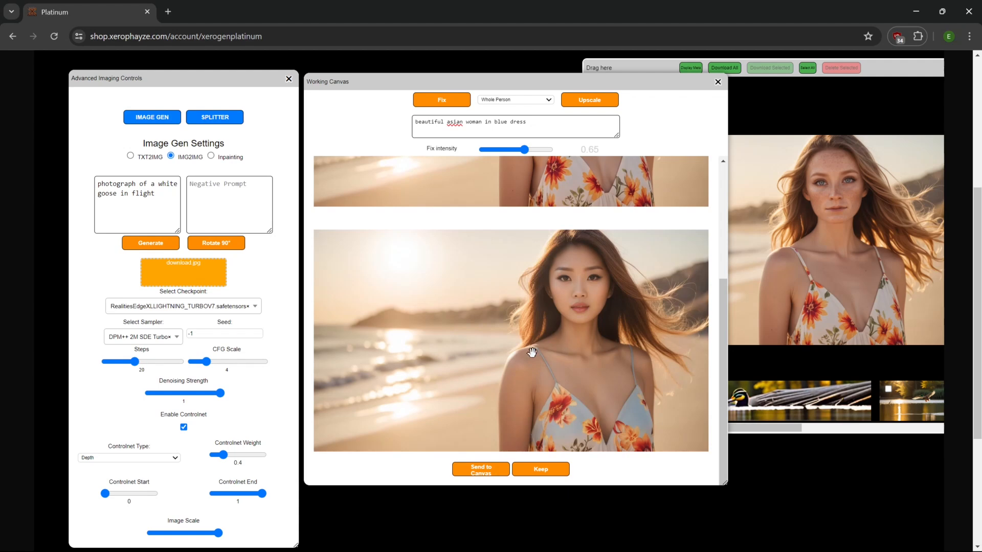
- Raise the fix intensity to 1, rerun the Whole Person fix, and compare the result with the canvas image
left_click_drag(525, 149, 553, 156)
left_click(443, 100)
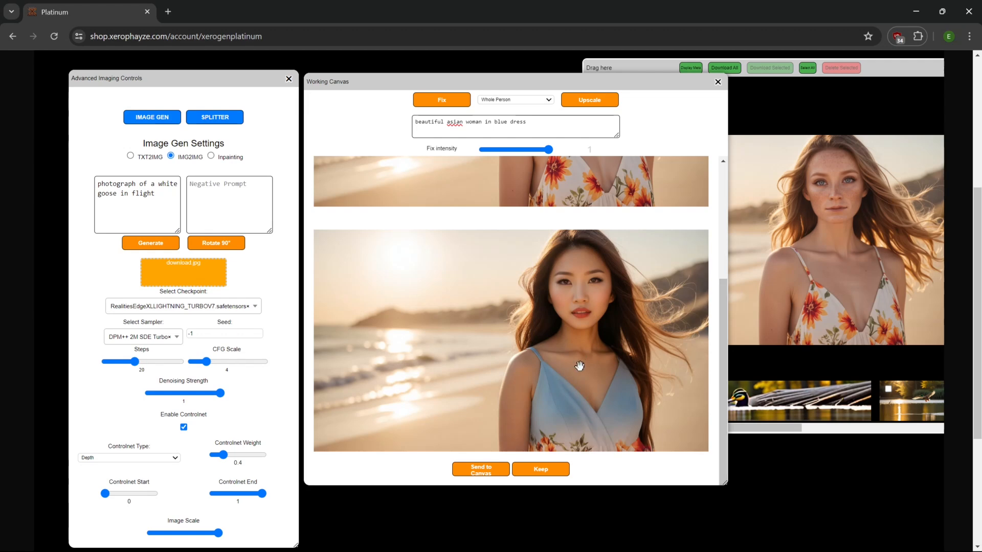
scroll(643, 376, "up", 4)
scroll(643, 376, "down", 4)
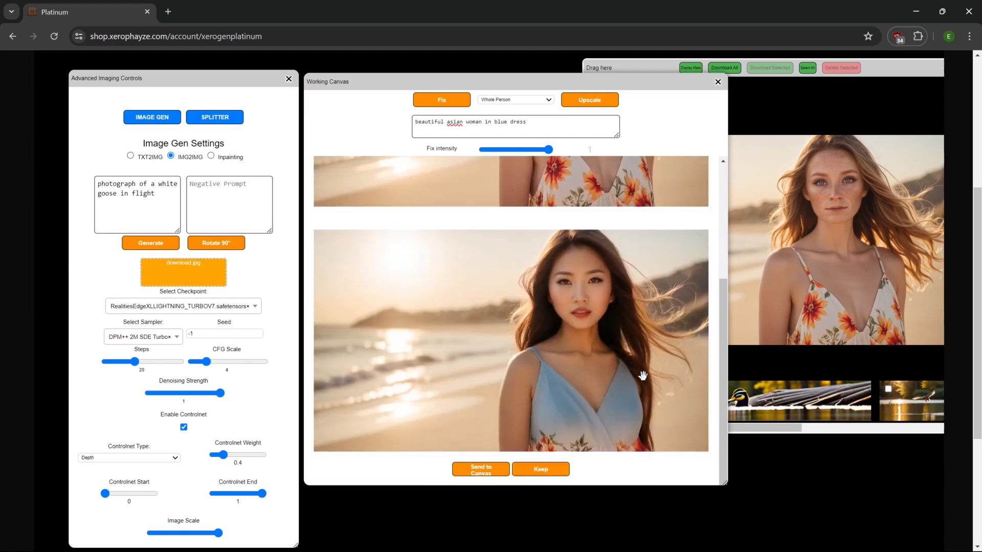
scroll(643, 375, "up", 4)
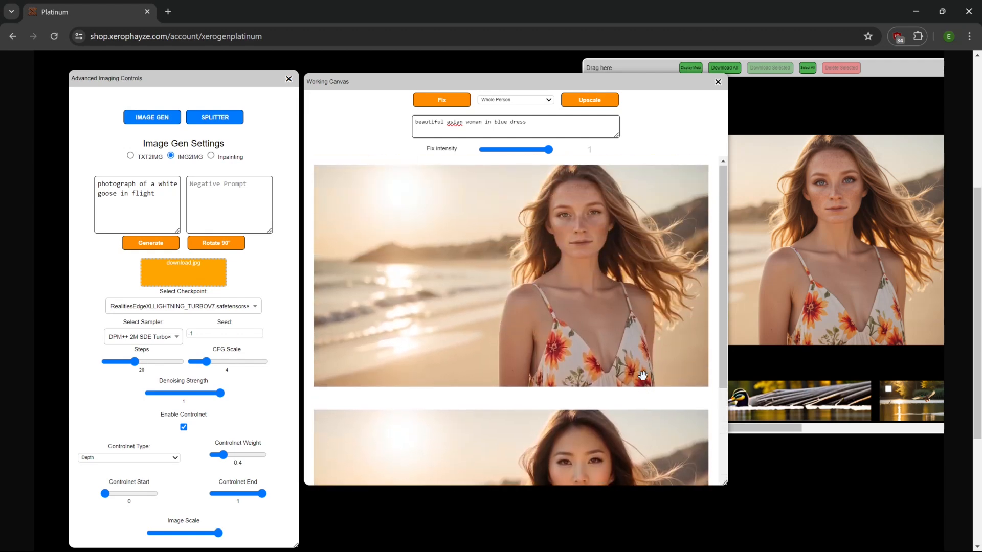
- Set the fix target to Eyes and replace the custom instructions with "green eyes"
left_click(548, 102)
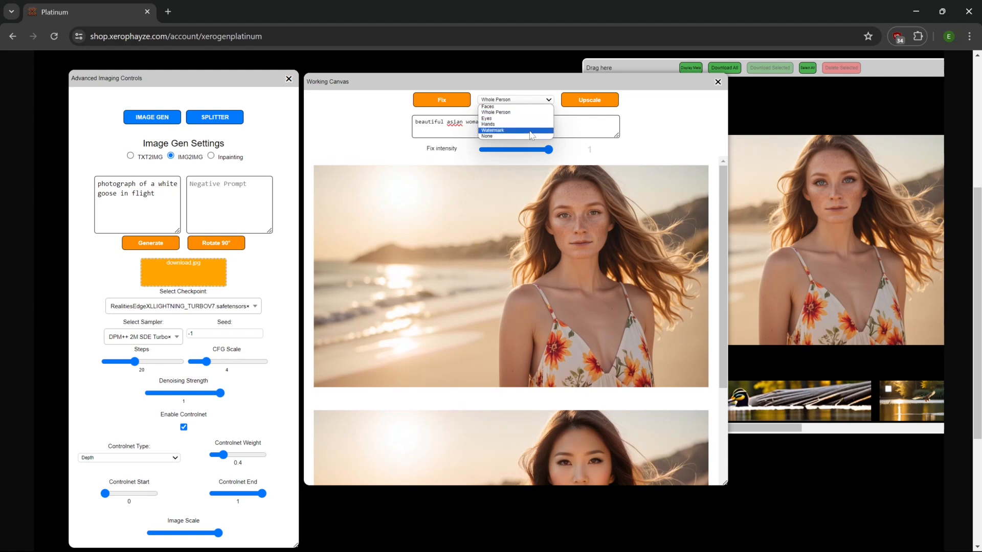
left_click(506, 119)
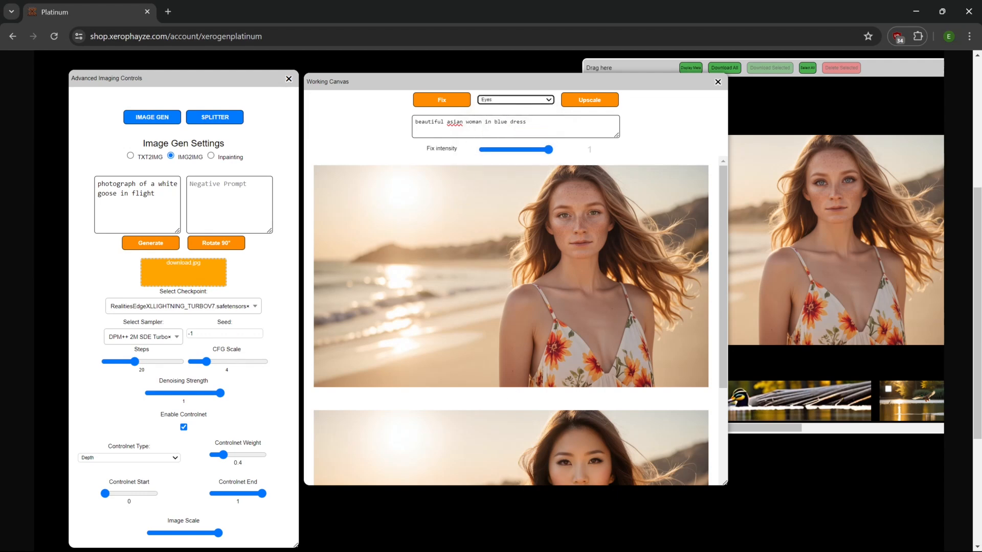
left_click_drag(530, 123, 498, 122)
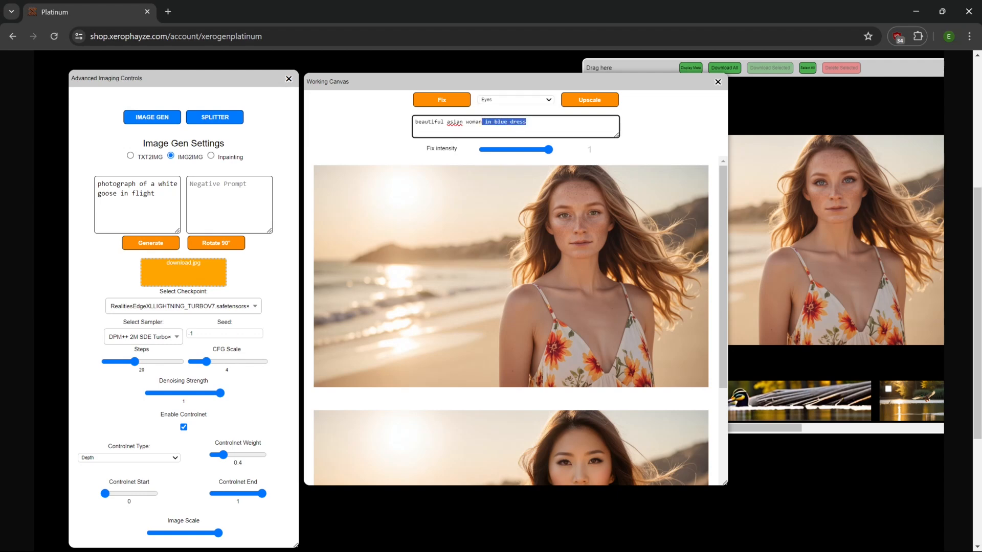
key("ctrl+a")
type("gr")
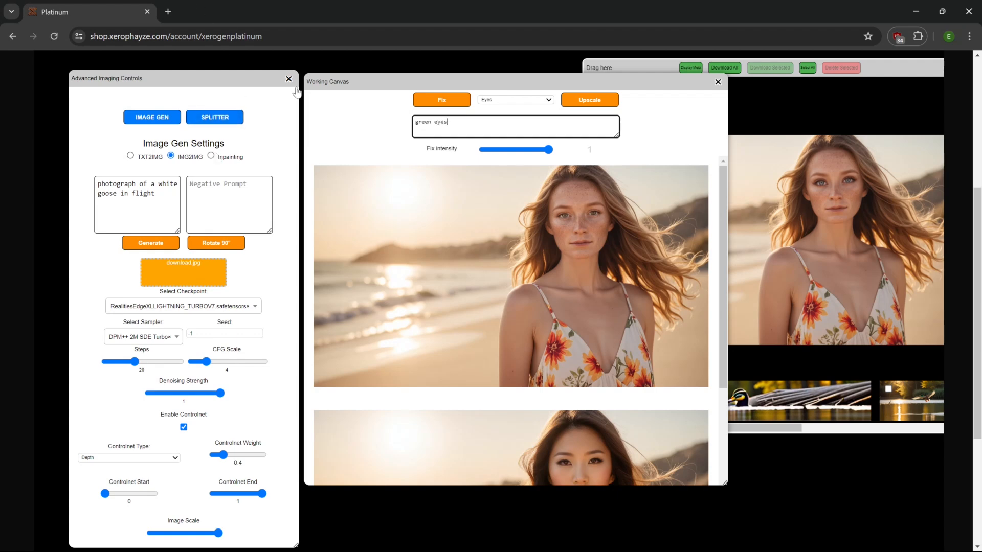
- Set the fix intensity to 0.75, run the Eyes fix, and compare the result with the canvas image
left_click(531, 149)
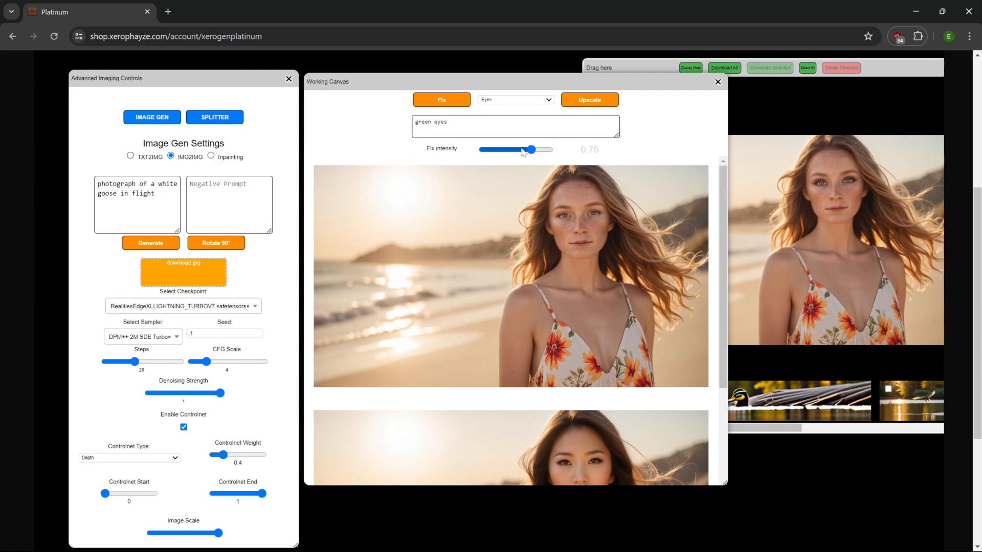
left_click(441, 100)
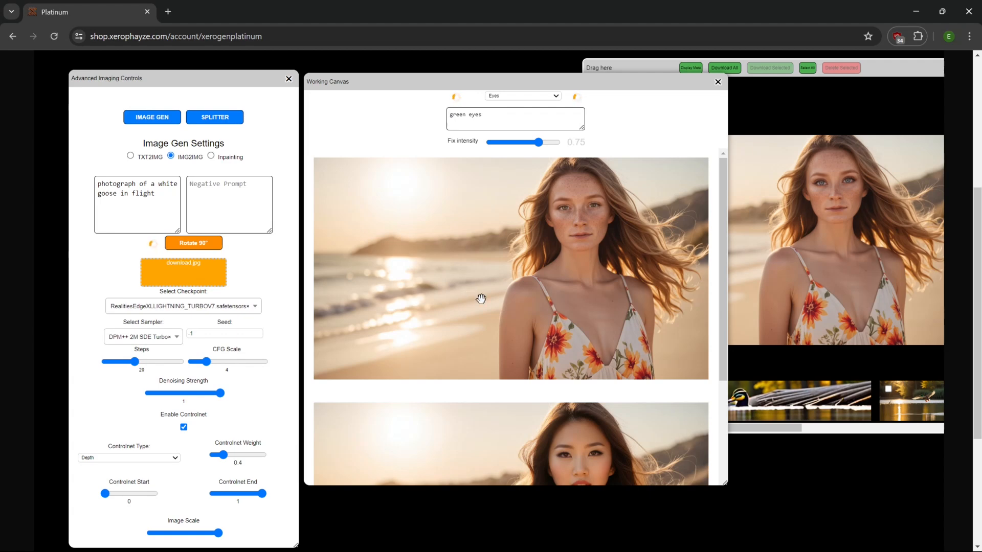
scroll(511, 363, "down", 3)
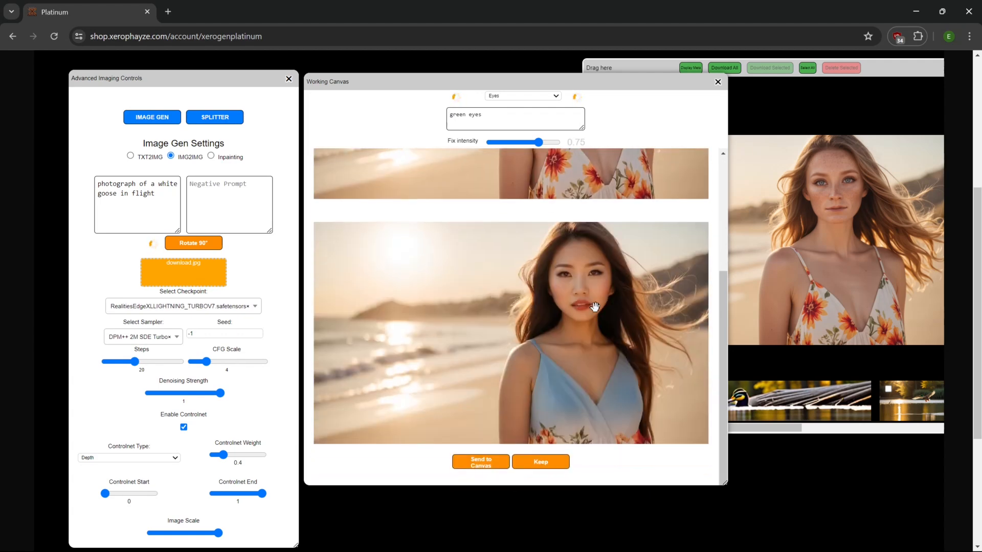
scroll(617, 323, "up", 3)
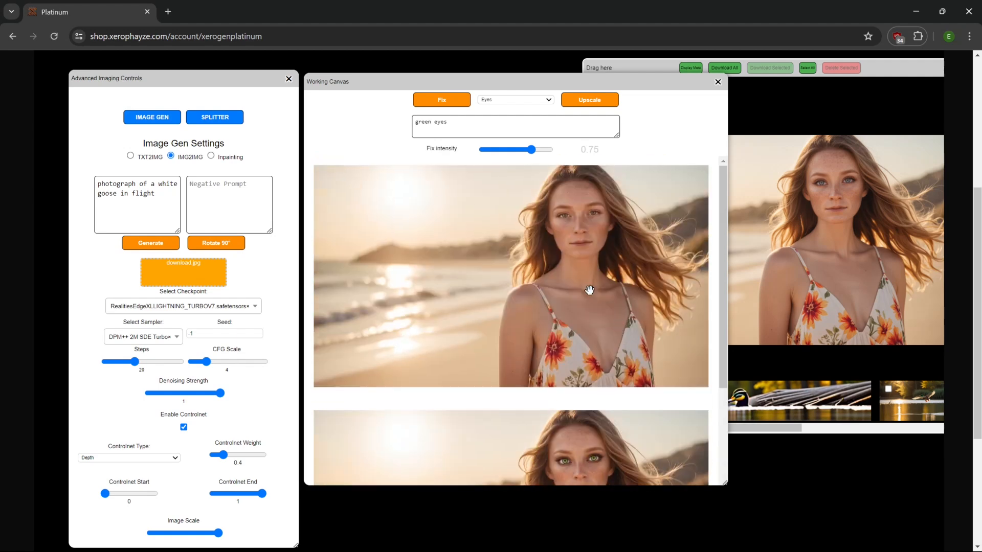
scroll(572, 384, "down", 3)
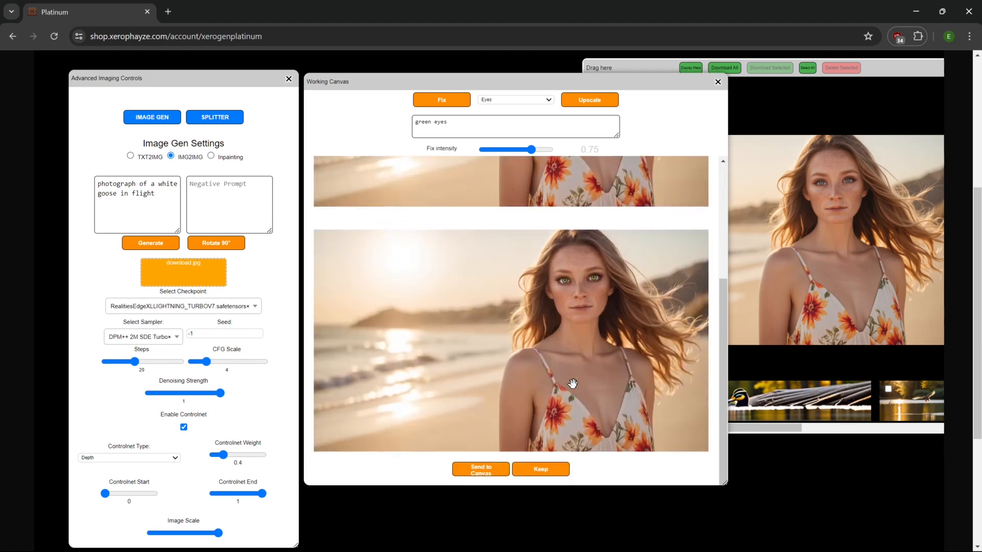
scroll(585, 325, "up", 3)
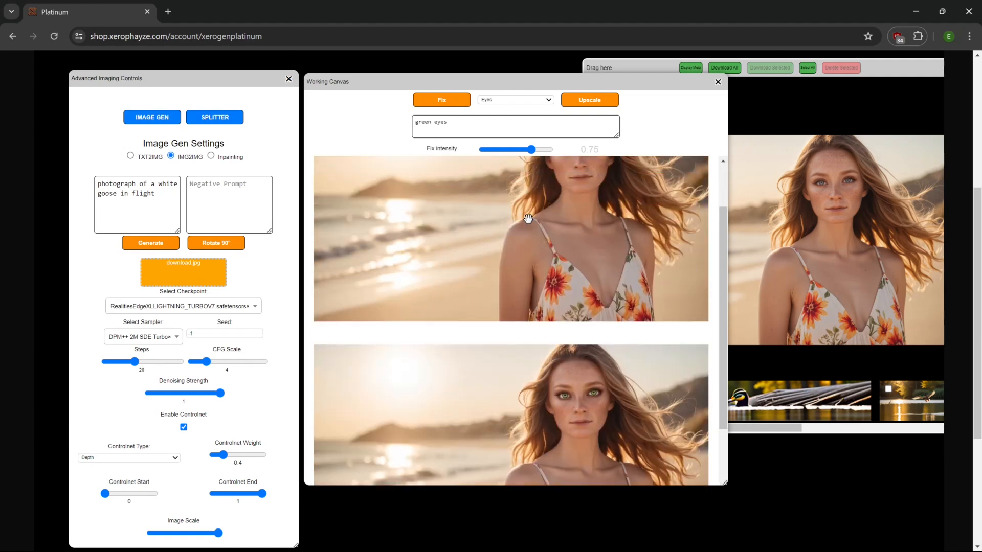
scroll(577, 237, "down", 3)
- Keep the green-eyed portrait, inspect it in the enlarged preview, and close the preview
left_click(554, 472)
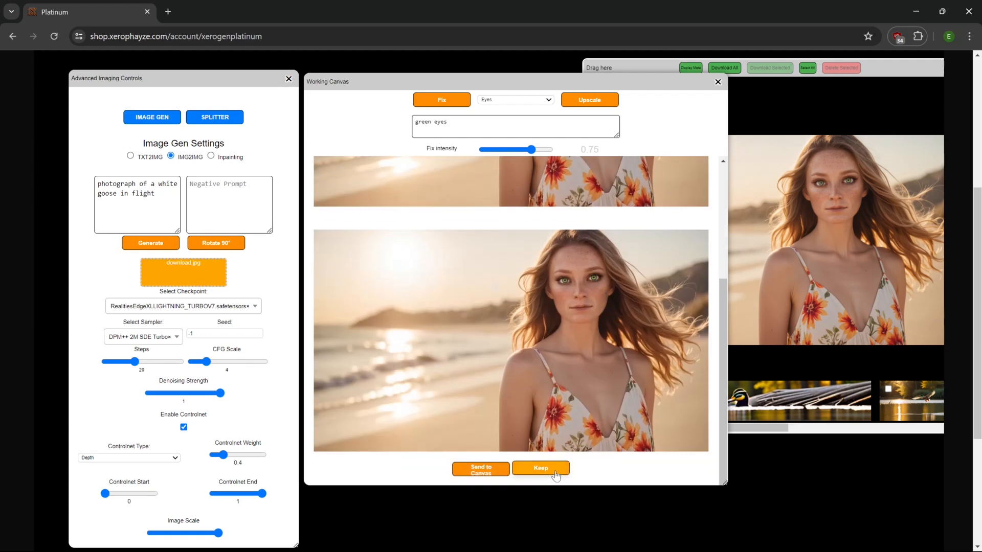
left_click(839, 277)
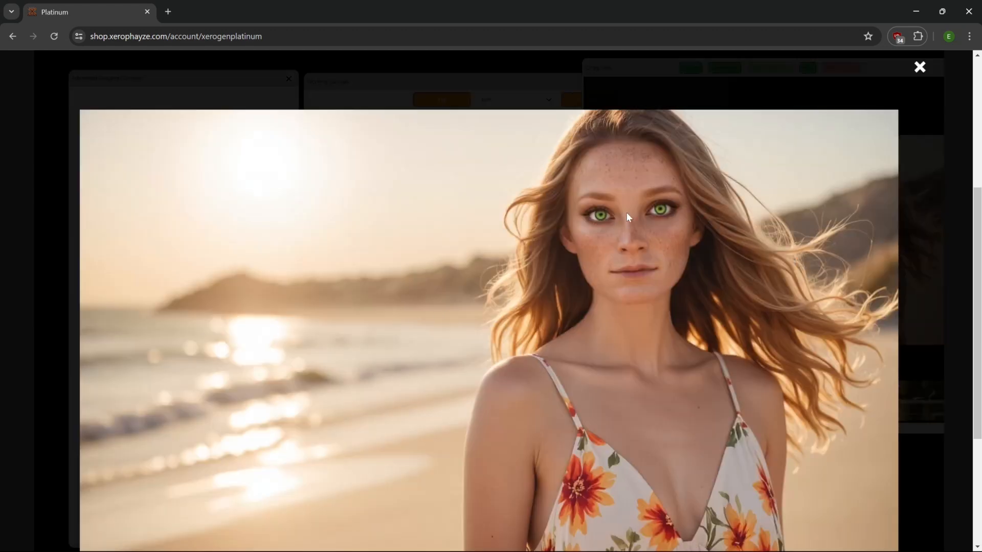
left_click(635, 280)
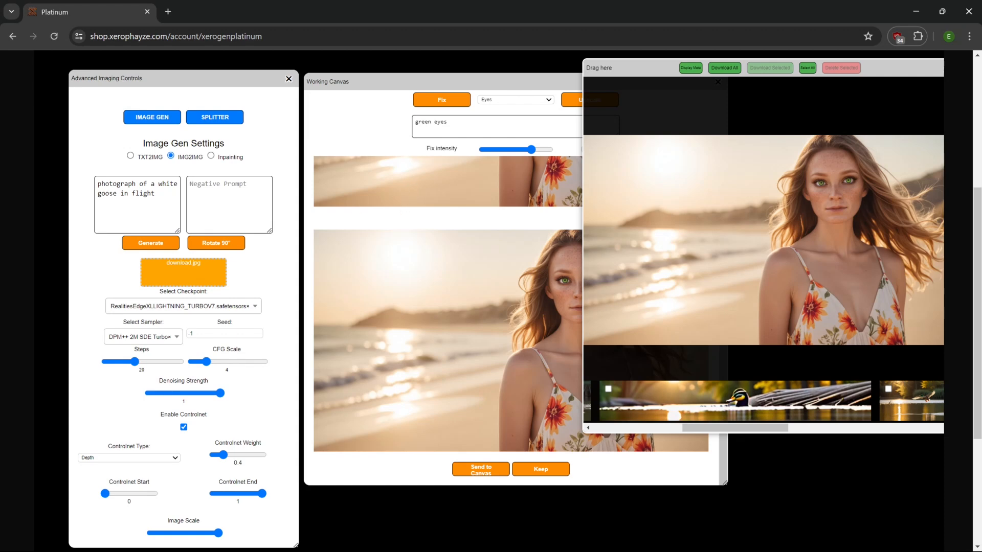
- Switch to TXT2IMG mode and replace the prompt with "photograph of a couple of people standing on a city street"
left_click(155, 194)
left_click(130, 155)
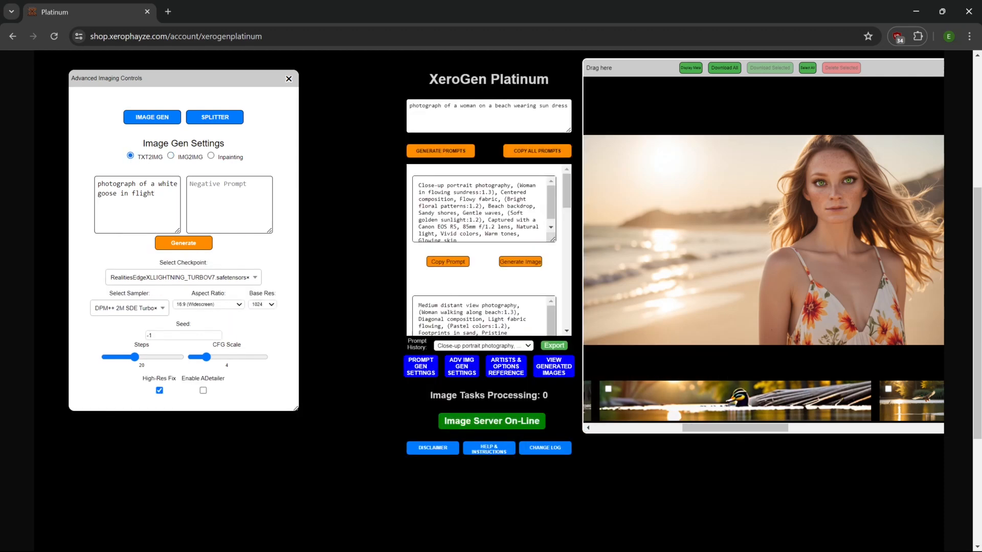
key("ctrl+a")
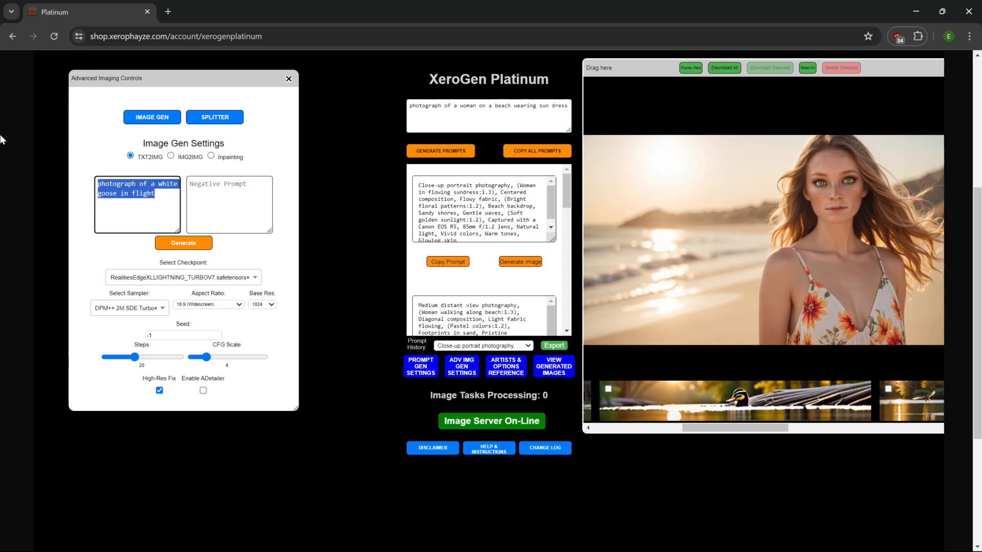
type("photo")
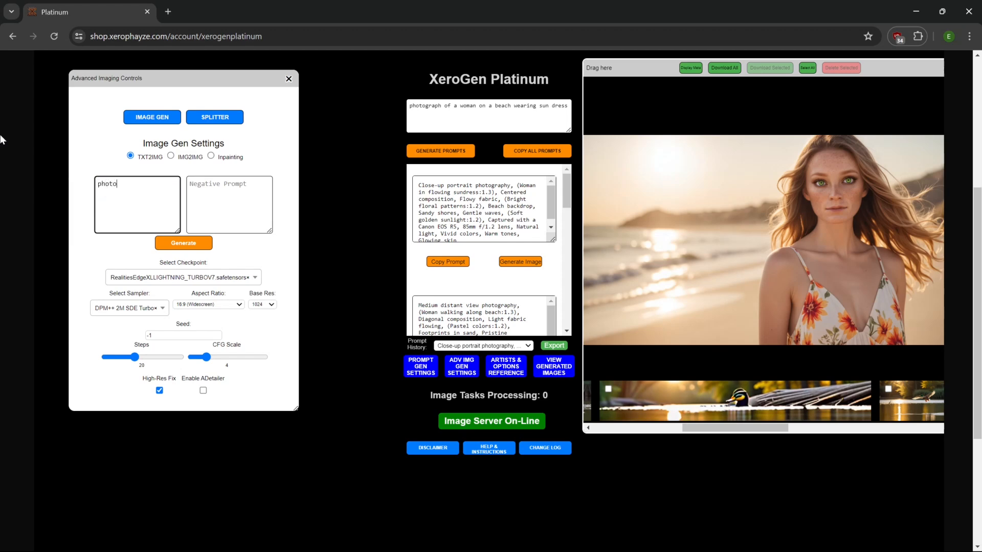
type("graph of a couple of")
key("BackSpace")
key("BackSpace")
key("BackSpace")
key("BackSpace")
key("BackSpace")
type("le on")
type("anding on a city stree")
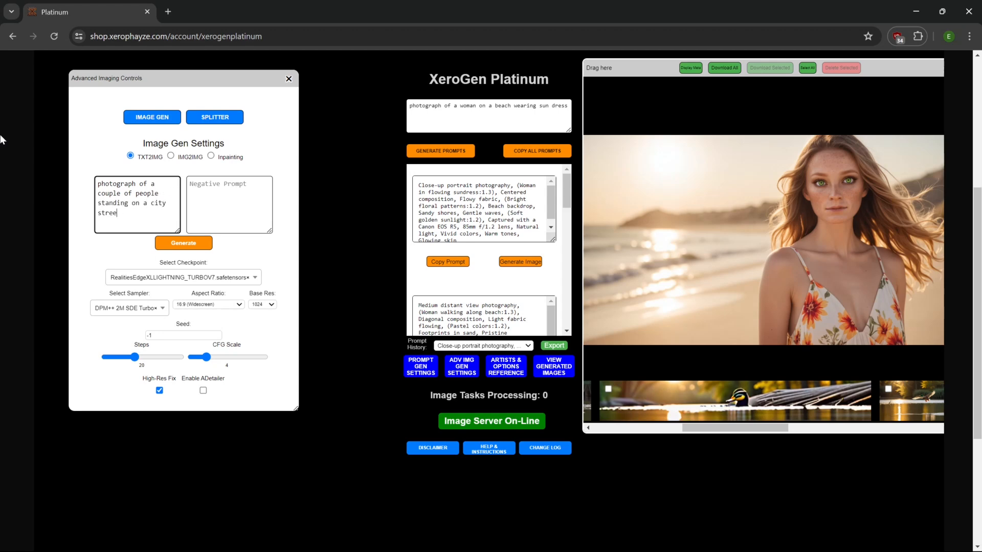
type("t")
- Set the aspect ratio to 5:4 (Large Format) and generate the city street image
left_click(206, 303)
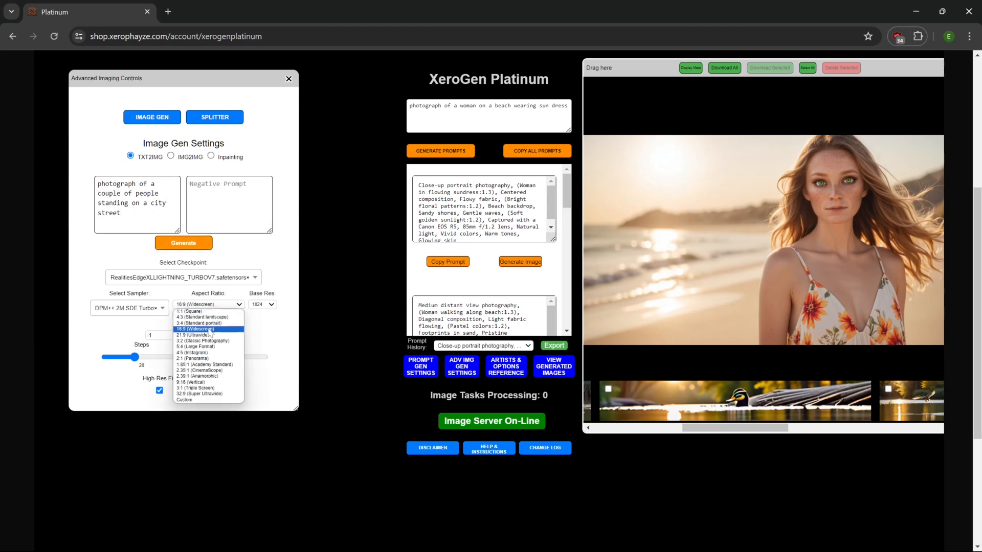
left_click(208, 347)
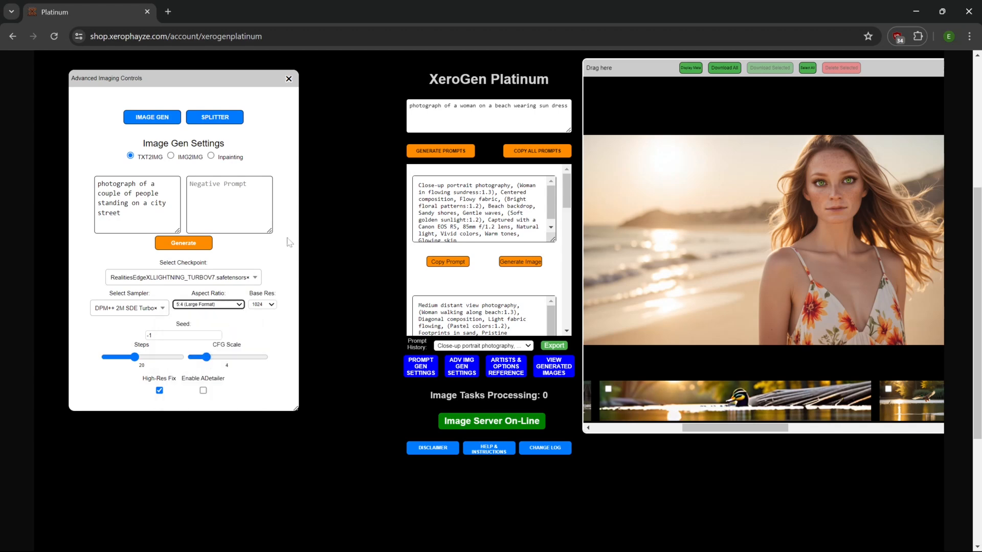
left_click(168, 248)
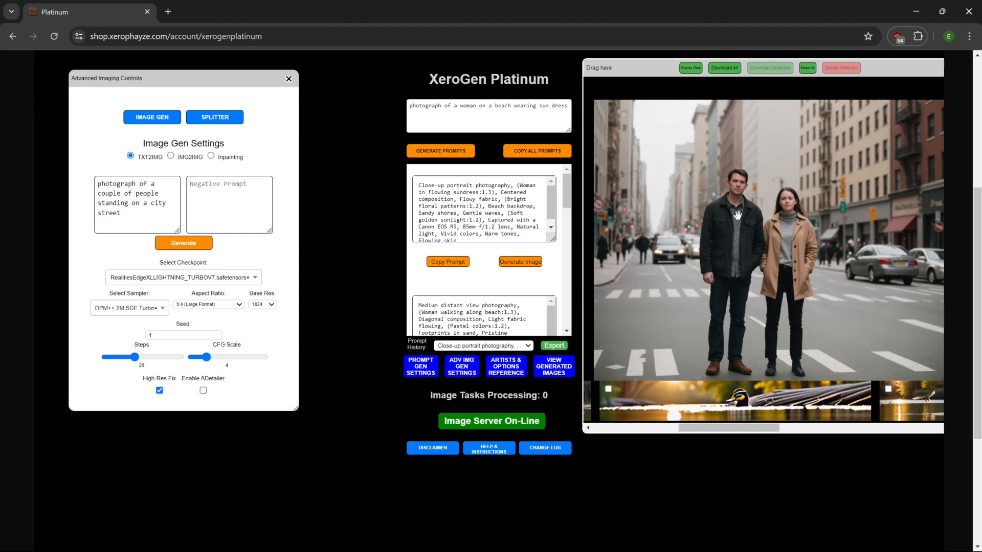
- Load the generated street photo onto the canvas in Inpainting mode, raise the image scale to its maximum, and reset the mask
left_click(219, 157)
left_click_drag(780, 244, 180, 305)
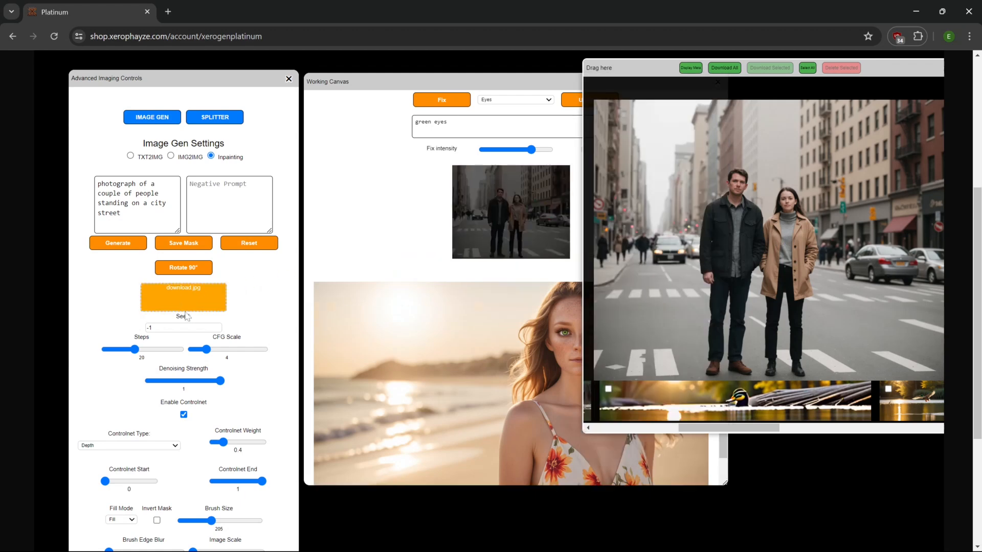
scroll(207, 521, "down", 4)
left_click_drag(211, 385, 266, 384)
scroll(358, 374, "up", 4)
scroll(391, 377, "down", 1)
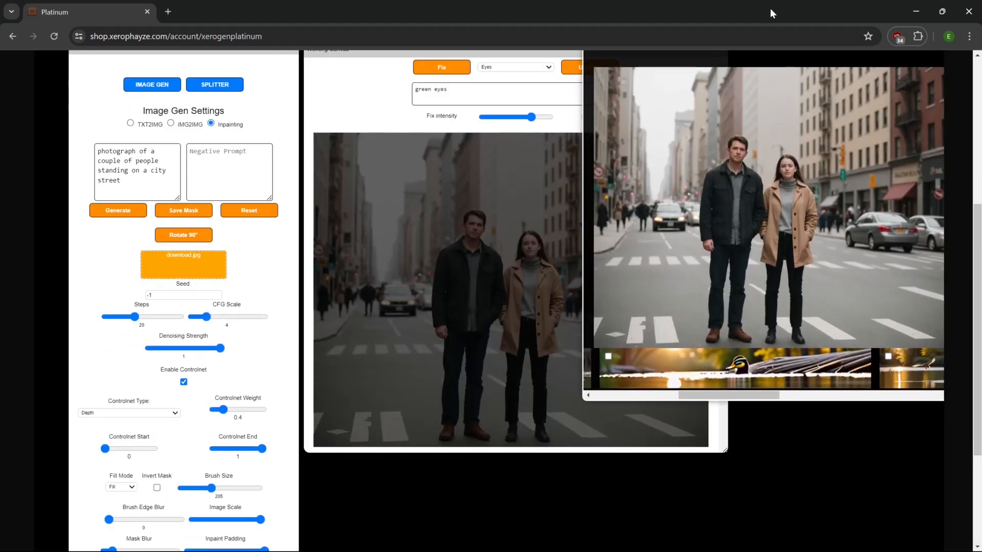
left_click(518, 268)
left_click(246, 211)
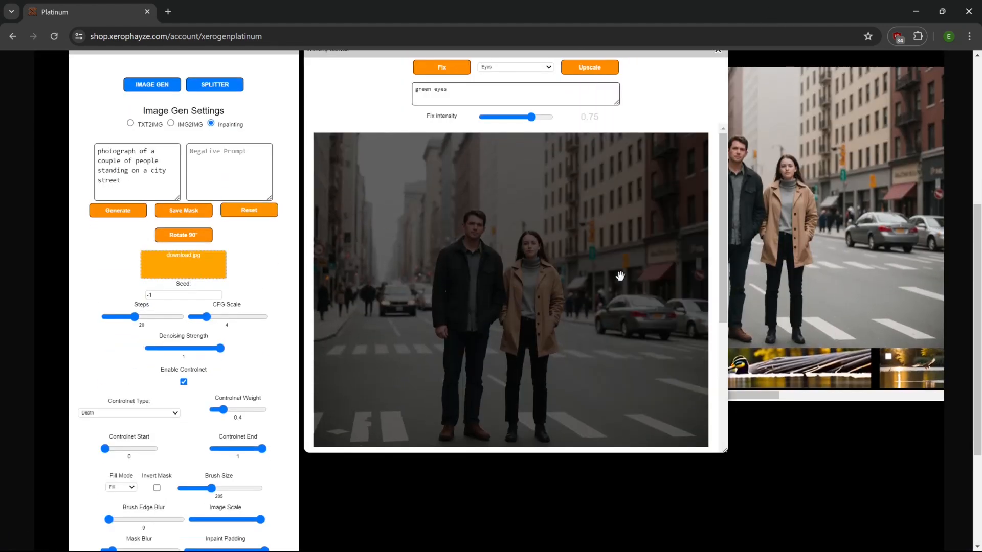
- Set the fix target for the street photo to Faces
scroll(566, 477, "up", 1)
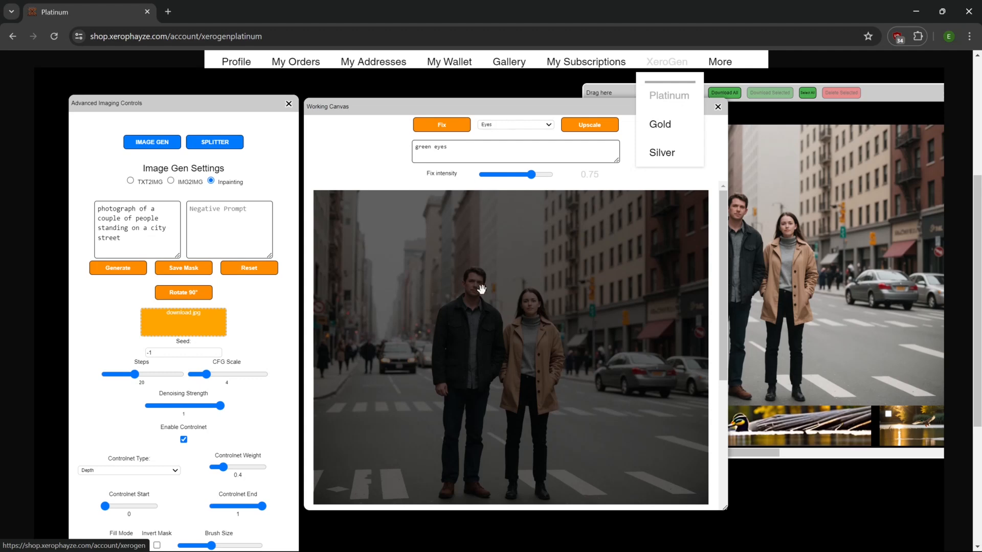
left_click(525, 129)
left_click(526, 136)
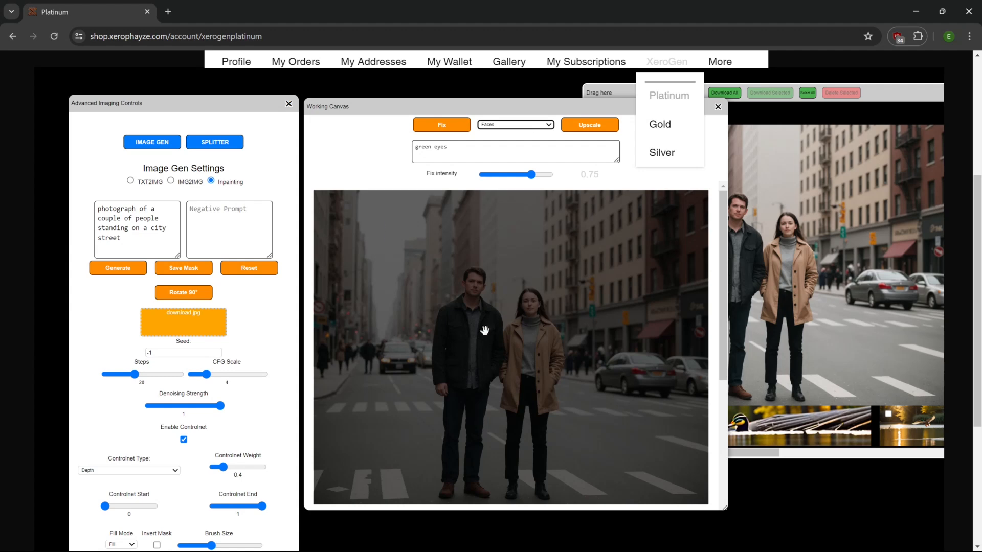
- Set the fix intensity to 0.4, clear the custom instructions and run the Faces fix on the street photo
left_click_drag(531, 174, 508, 175)
left_click_drag(465, 148, 342, 144)
key("BackSpace")
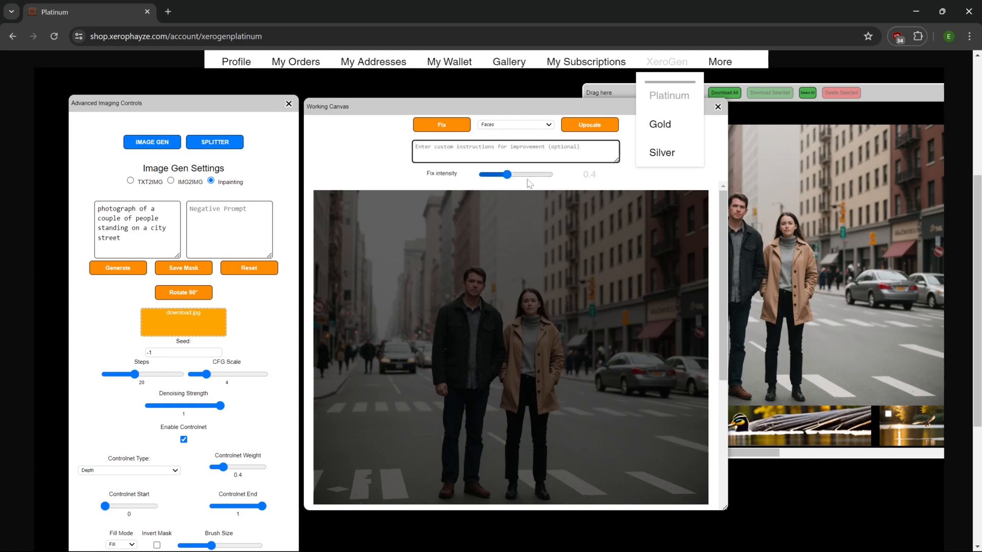
left_click(438, 124)
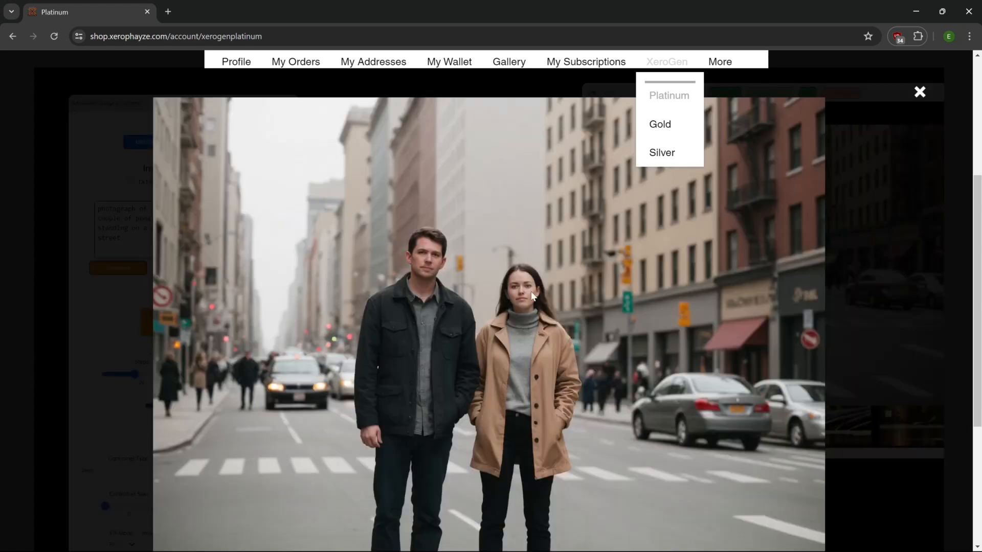
left_click(597, 376)
left_click(439, 127)
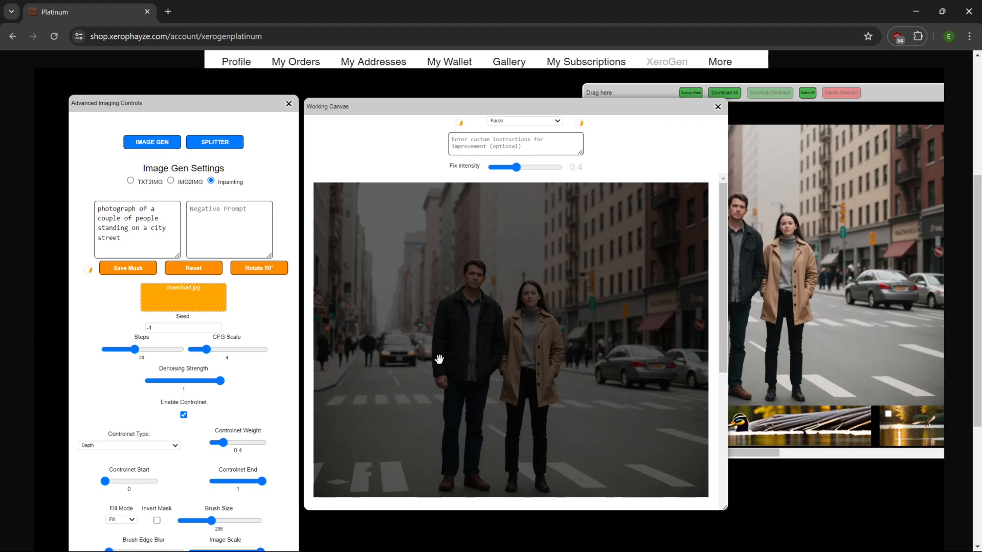
- Examine the face-fixed street photo in the Working Canvas and compare it with the enlarged gallery image
scroll(439, 360, "down", 5)
scroll(439, 360, "up", 2)
scroll(439, 360, "down", 1)
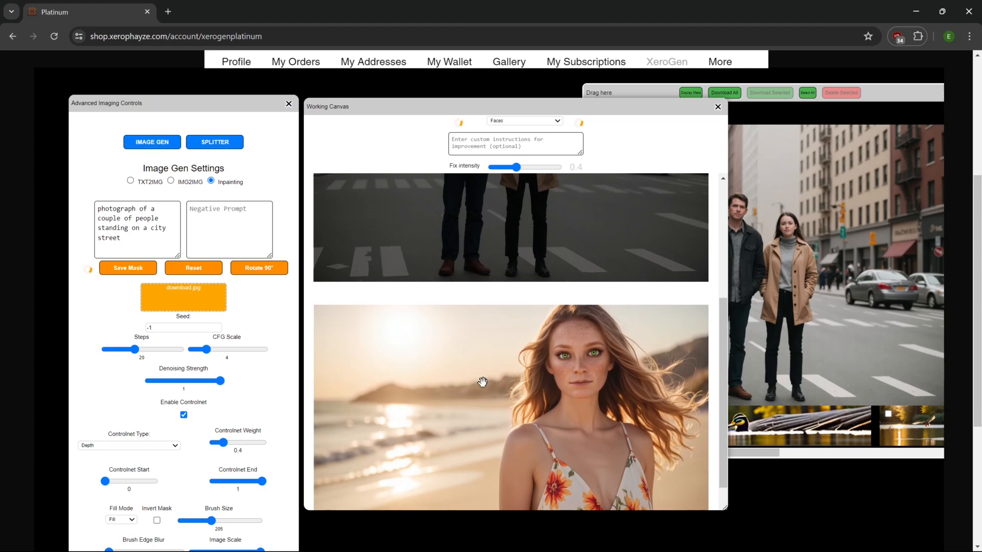
scroll(488, 381, "down", 1)
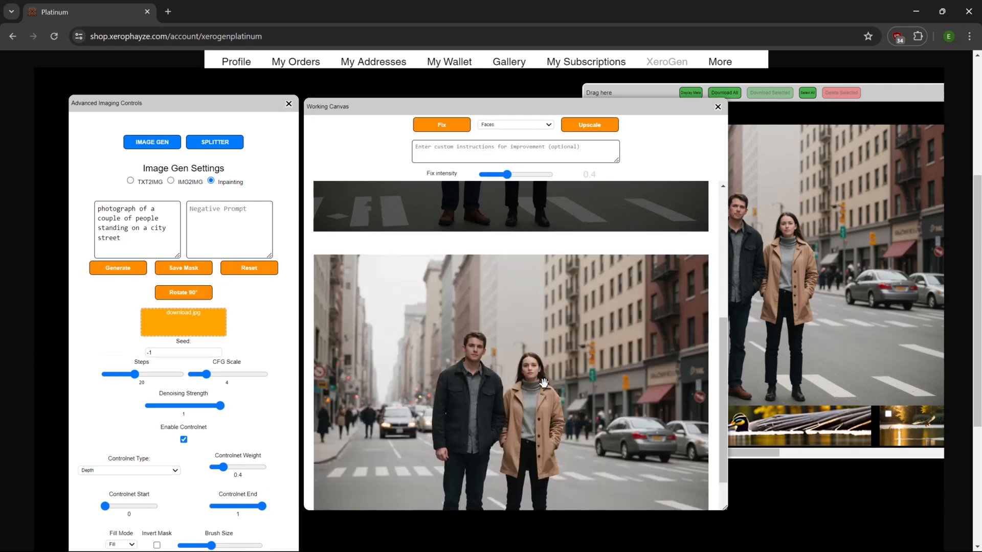
scroll(546, 385, "down", 2)
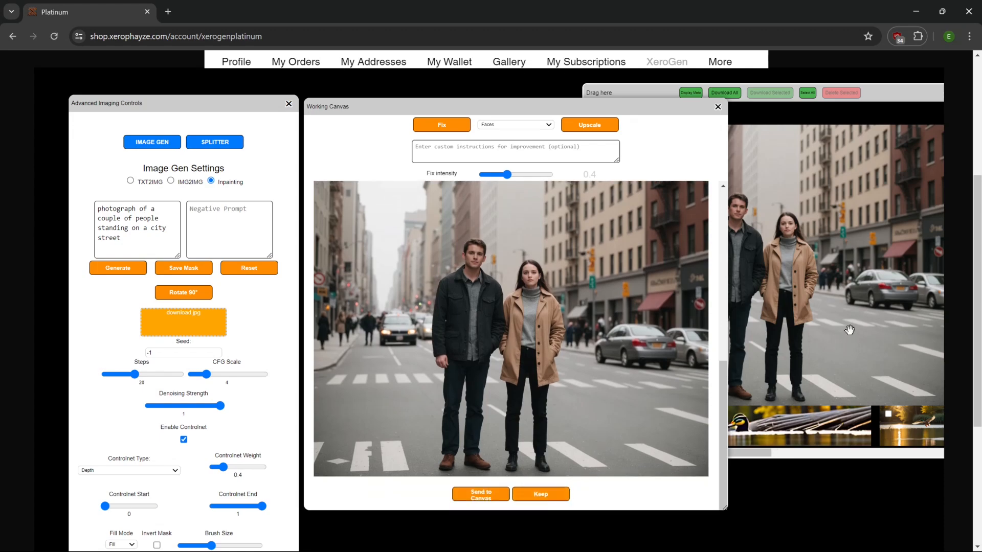
left_click(878, 327)
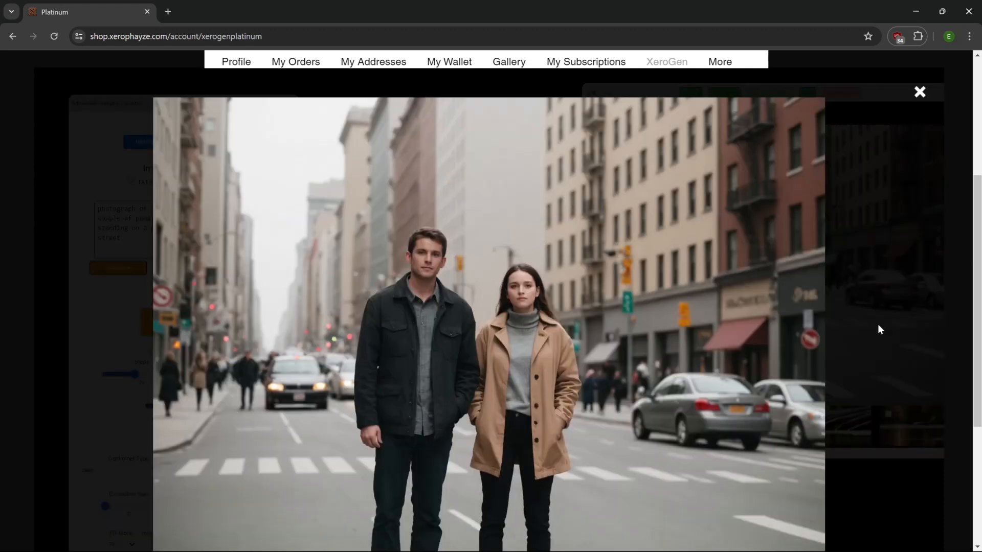
left_click(526, 411)
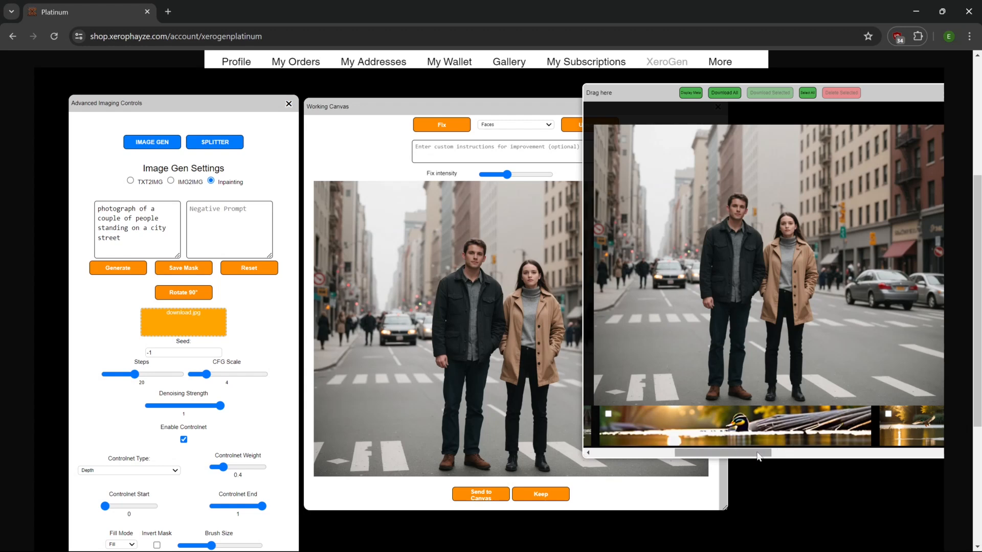
- Bring the gallery window and its newest thumbnails fully into view and inspect the street photo enlarged
left_click_drag(761, 454, 927, 454)
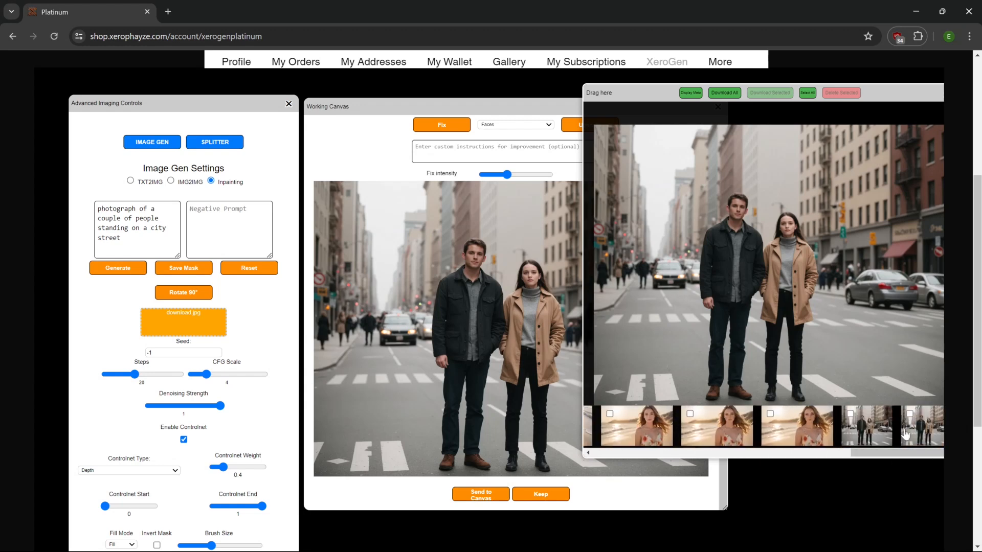
mouse_move(666, 62)
left_click_drag(659, 96, 860, 174)
left_click_drag(888, 94, 772, 96)
left_click(668, 224)
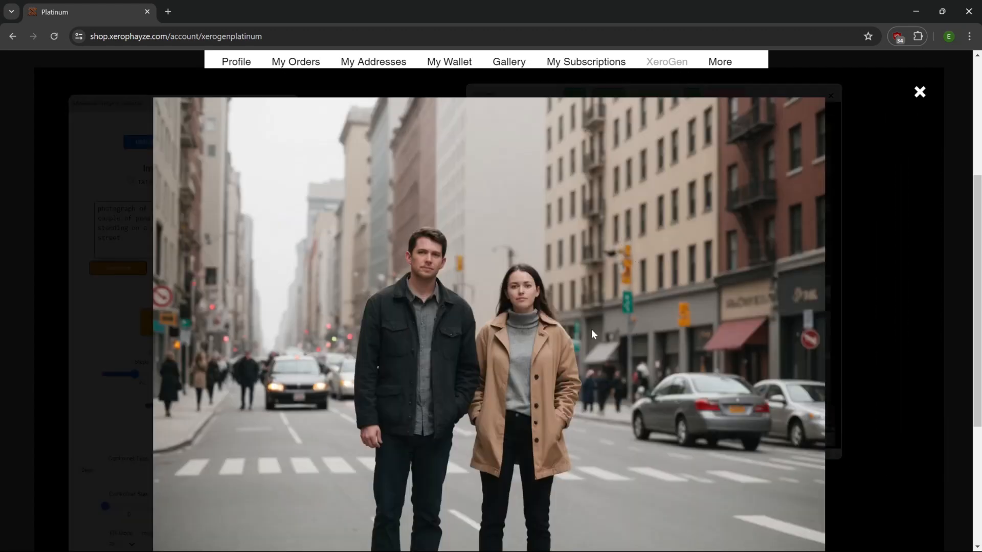
left_click(576, 375)
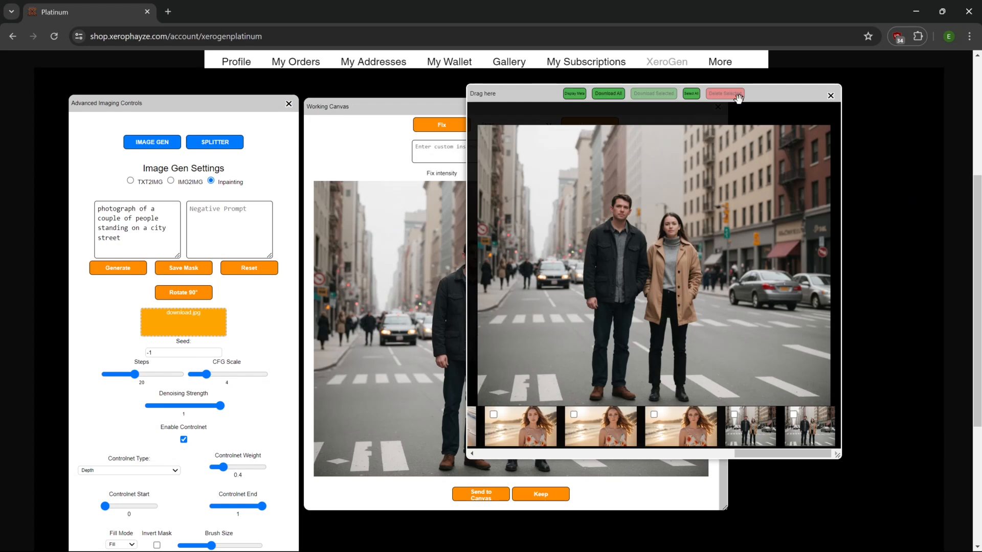
- Enlarge the gallery window to examine the couple, then shrink it and move it beside the Working Canvas
left_click_drag(746, 89, 485, 80)
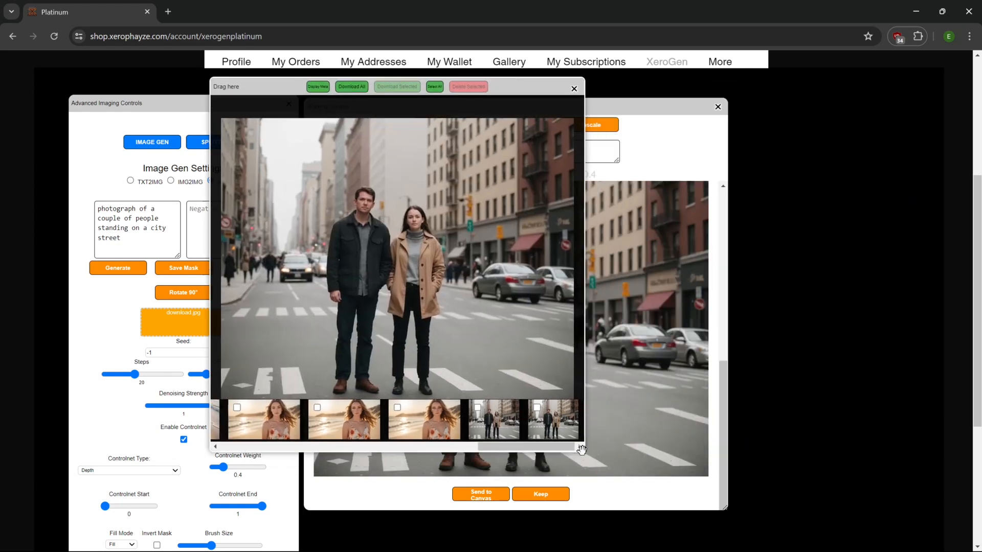
left_click_drag(581, 448, 818, 533)
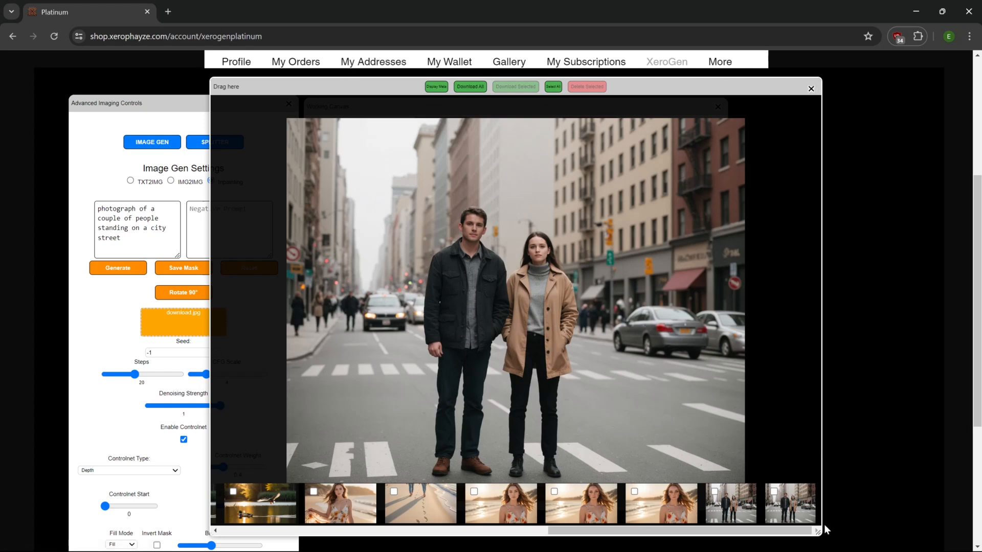
left_click_drag(819, 534, 534, 373)
left_click_drag(219, 95, 709, 101)
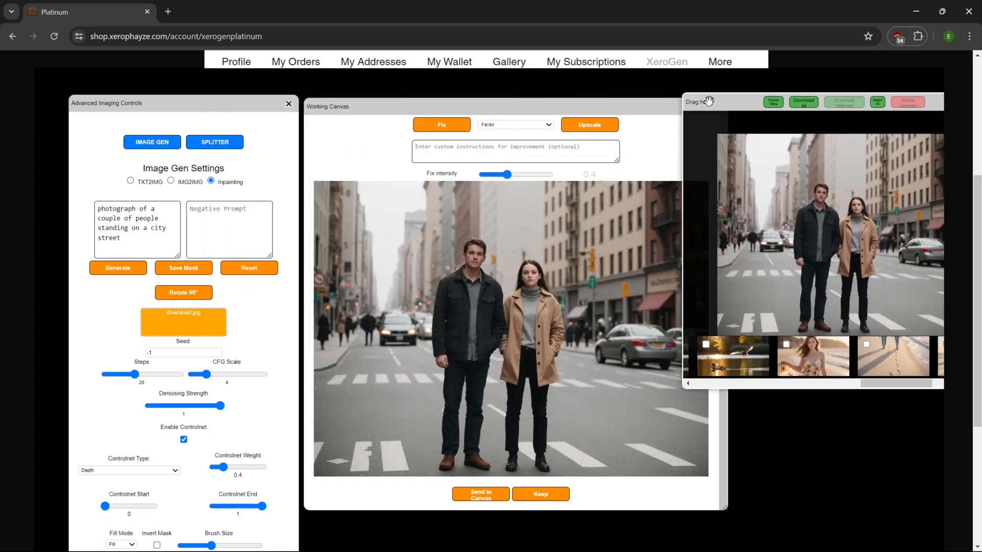
- Send the face-fixed street photo to the canvas as the new source image
scroll(428, 463, "down", 3)
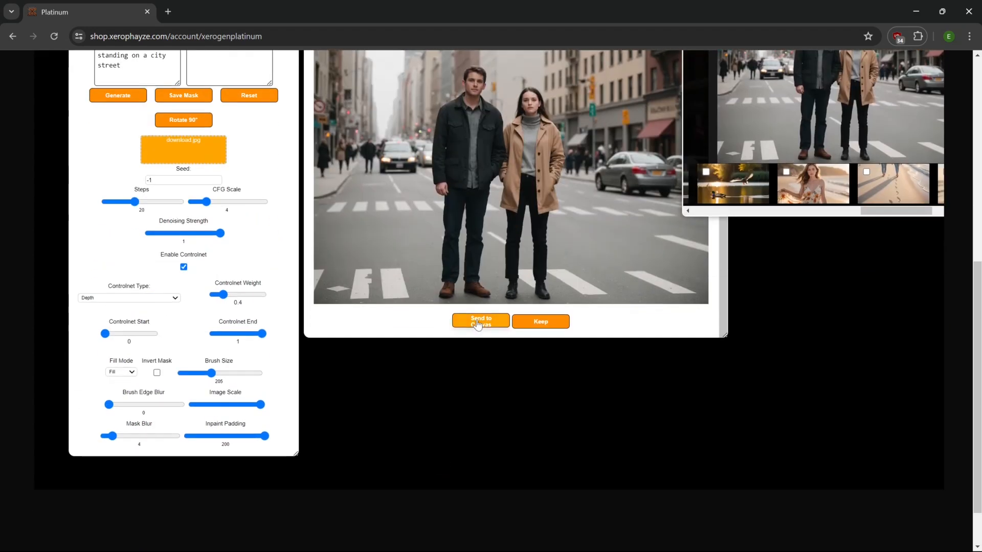
left_click(478, 495)
scroll(474, 391, "up", 4)
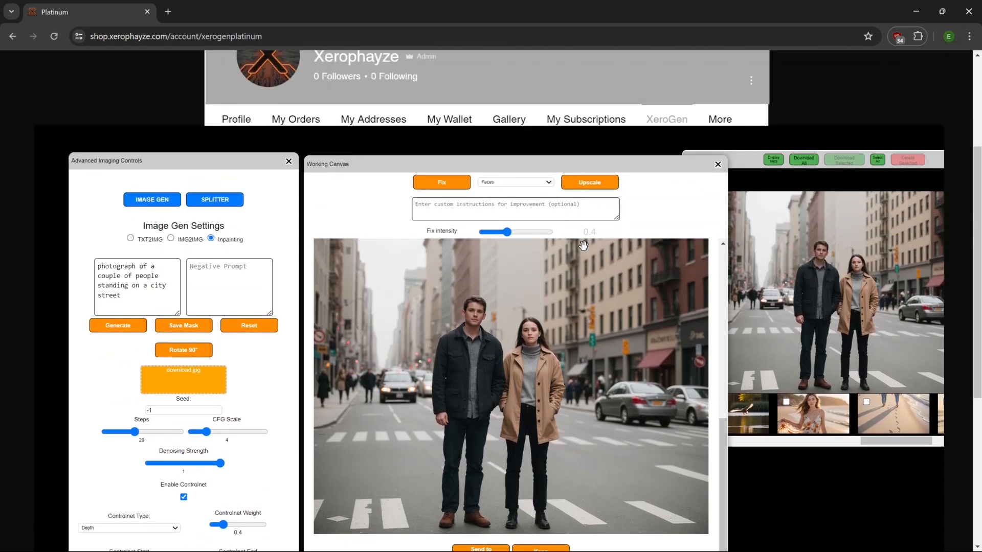
- Run the Faces fix with intensity 0.5 and the custom instructions "man and woman smiling"
left_click(476, 210)
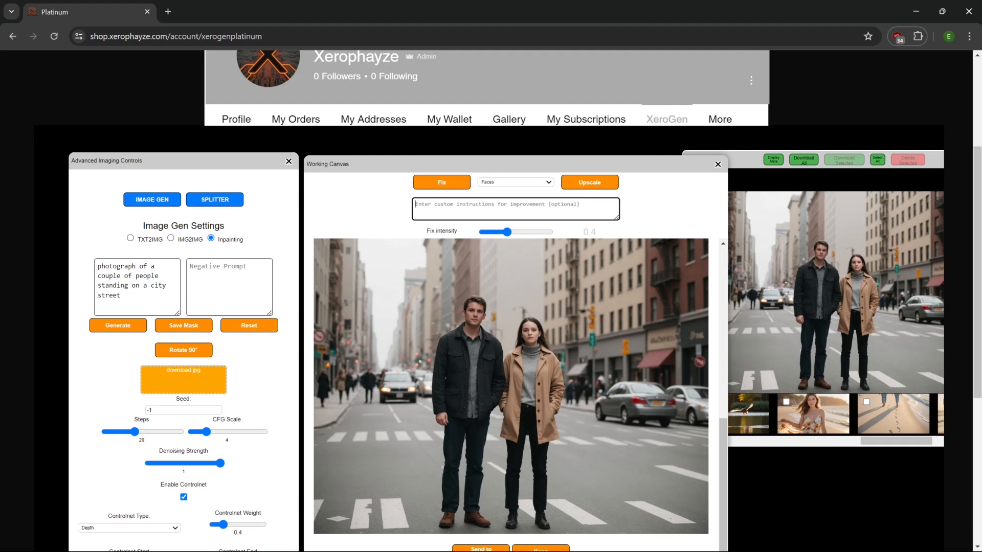
type("mand ")
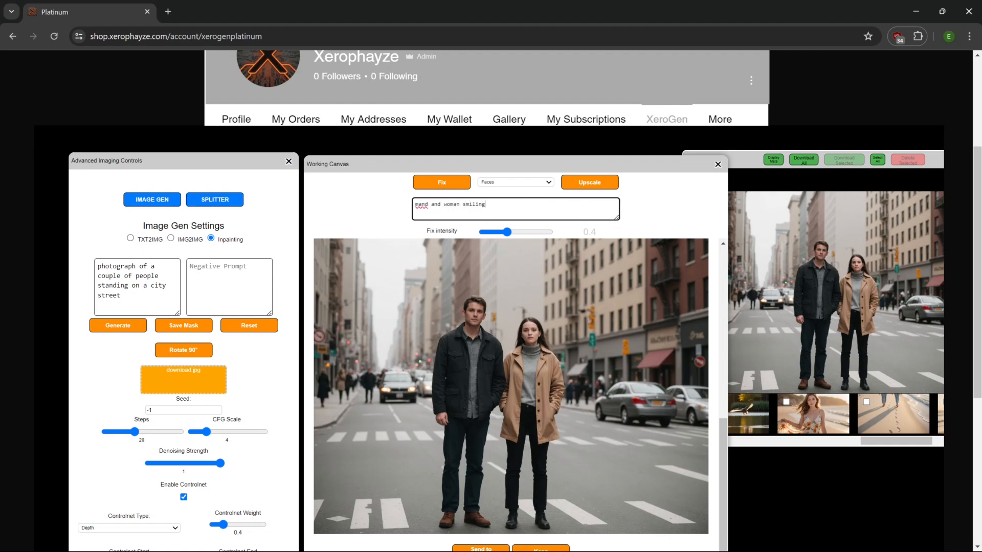
type("and woman smiling")
left_click_drag(507, 232, 514, 231)
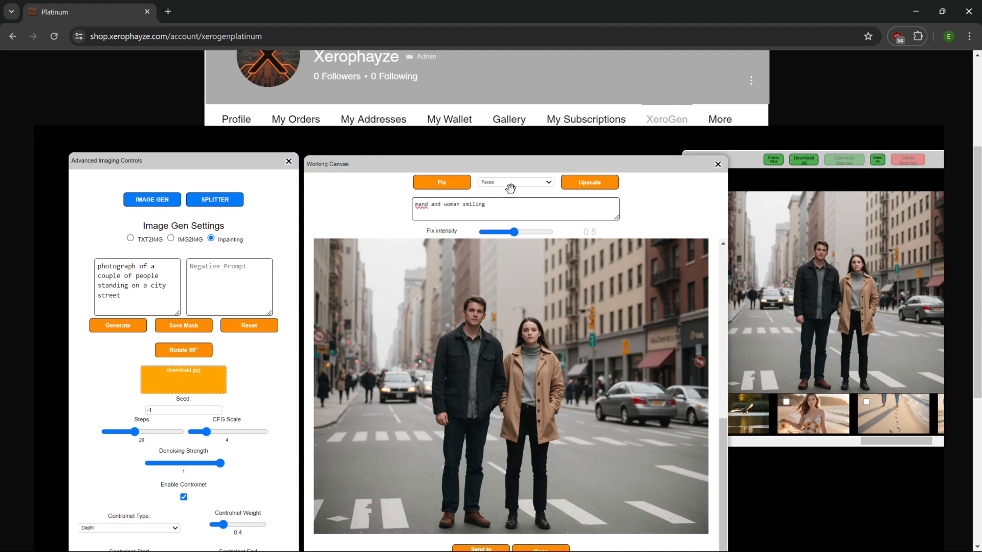
left_click(442, 182)
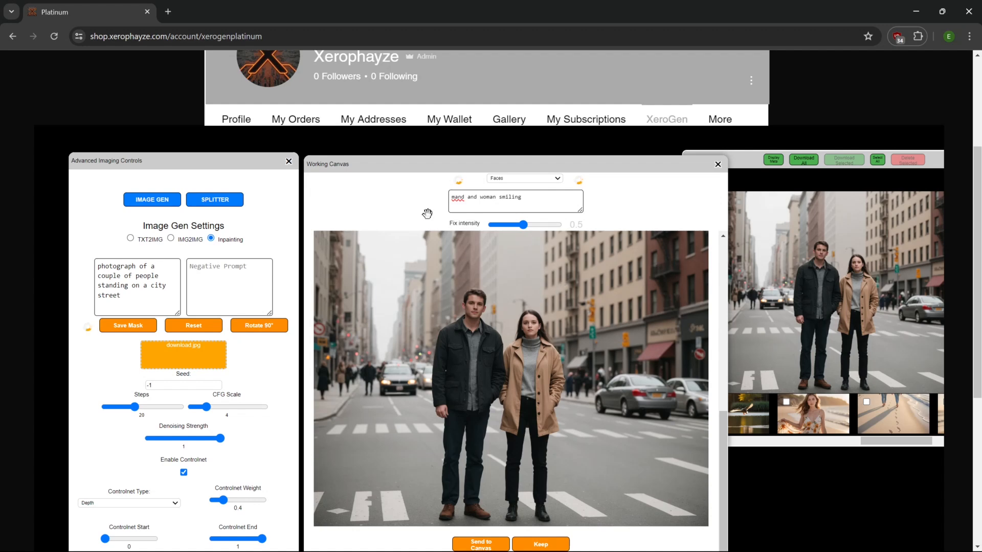
left_click(465, 197)
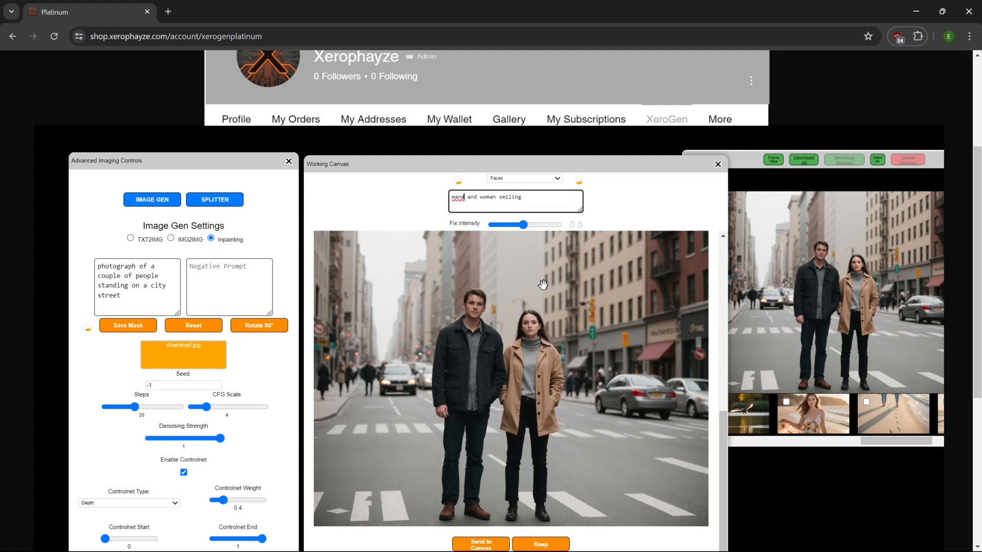
key("BackSpace")
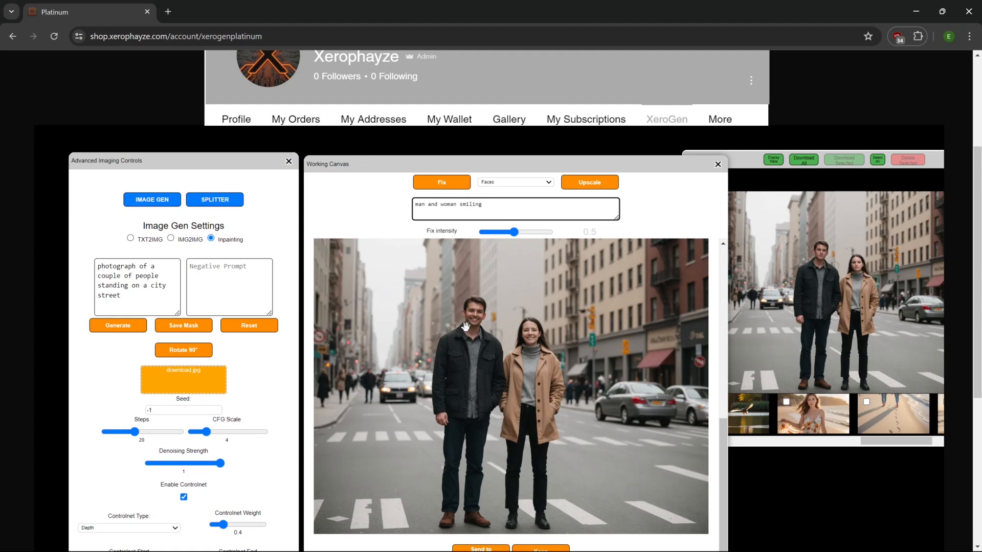
- Keep the smiling version of the street photo and bring the gallery's newest images into view
scroll(519, 429, "down", 1)
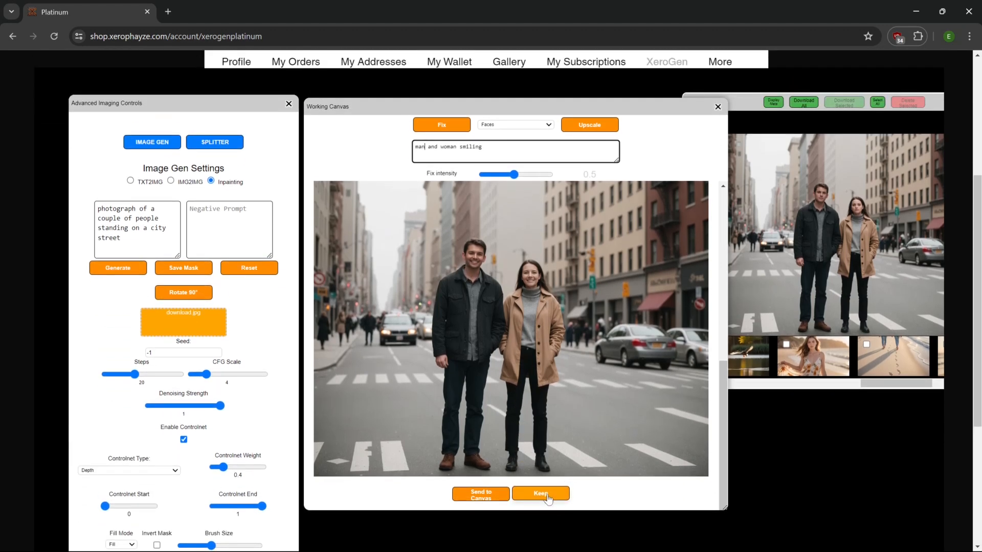
left_click(547, 499)
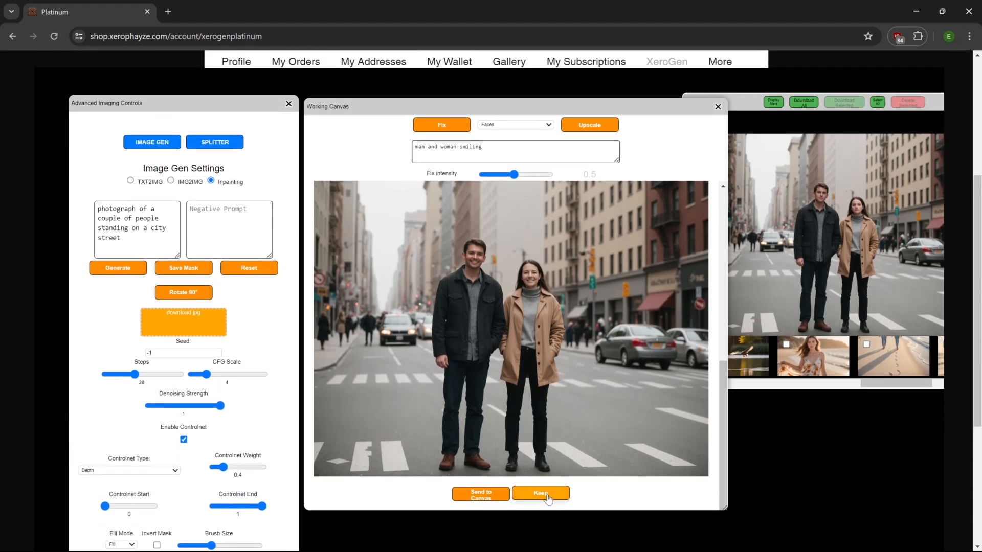
left_click(908, 387)
left_click_drag(909, 388, 965, 390)
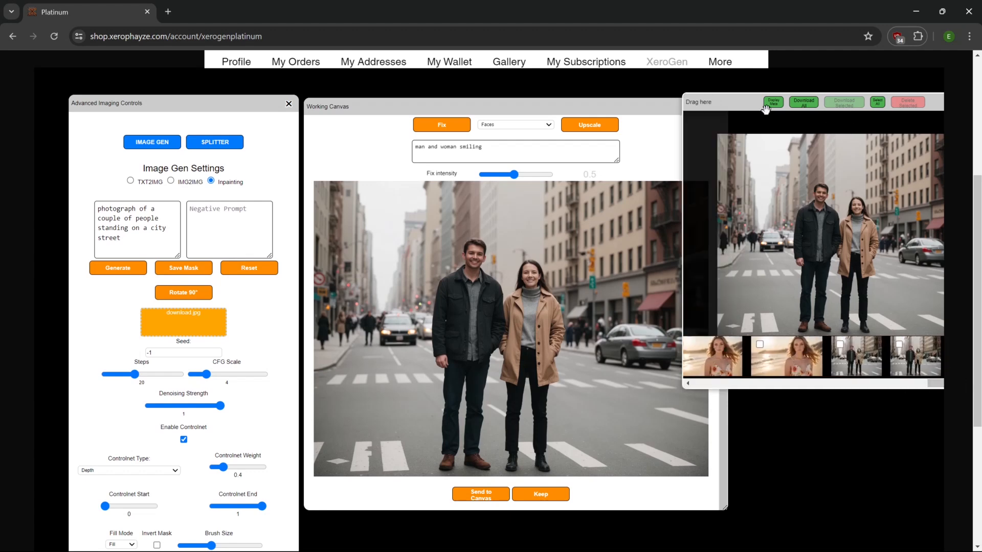
left_click_drag(738, 106, 664, 108)
- Inspect the smiling couple enlarged from the gallery and again in the Working Canvas result
left_click(803, 239)
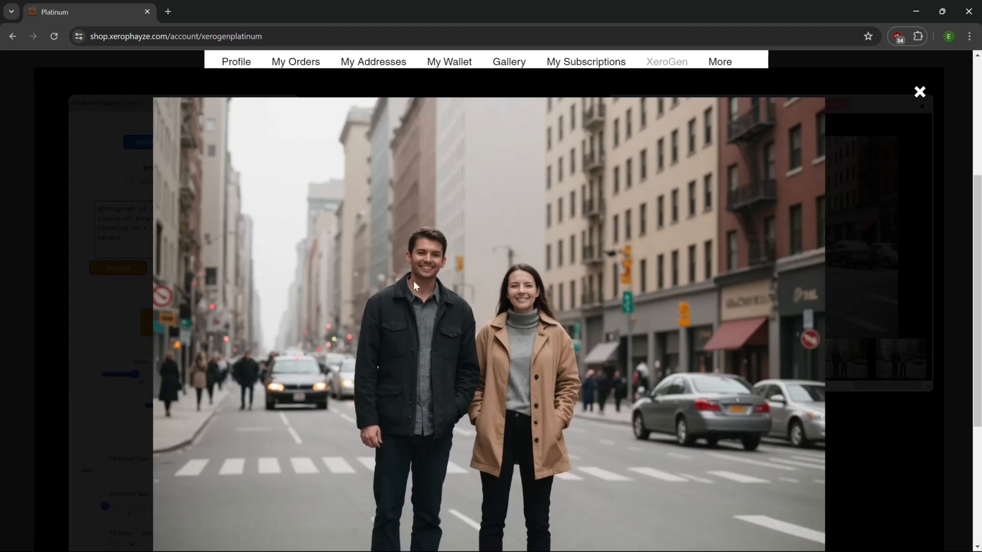
left_click(466, 330)
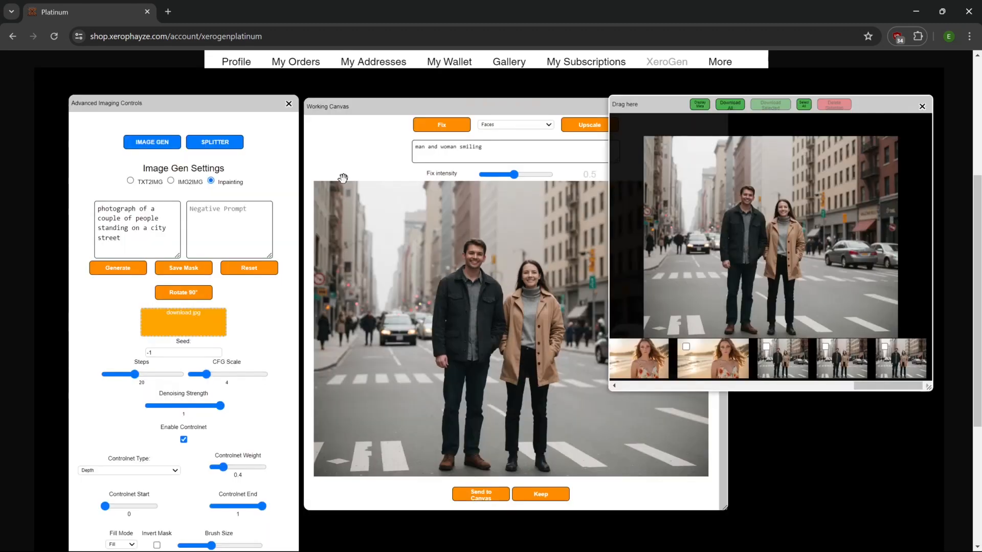
left_click(350, 150)
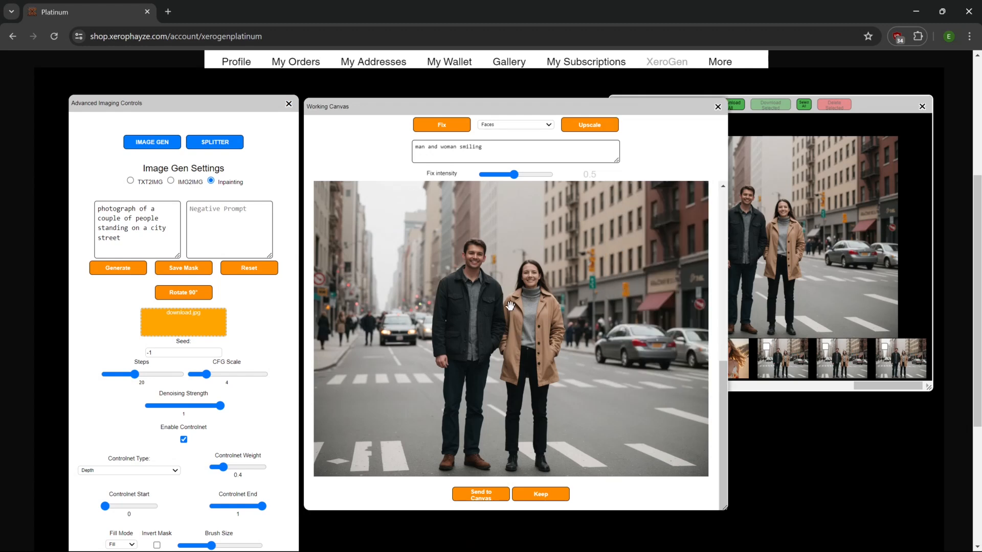
scroll(515, 261, "up", 2)
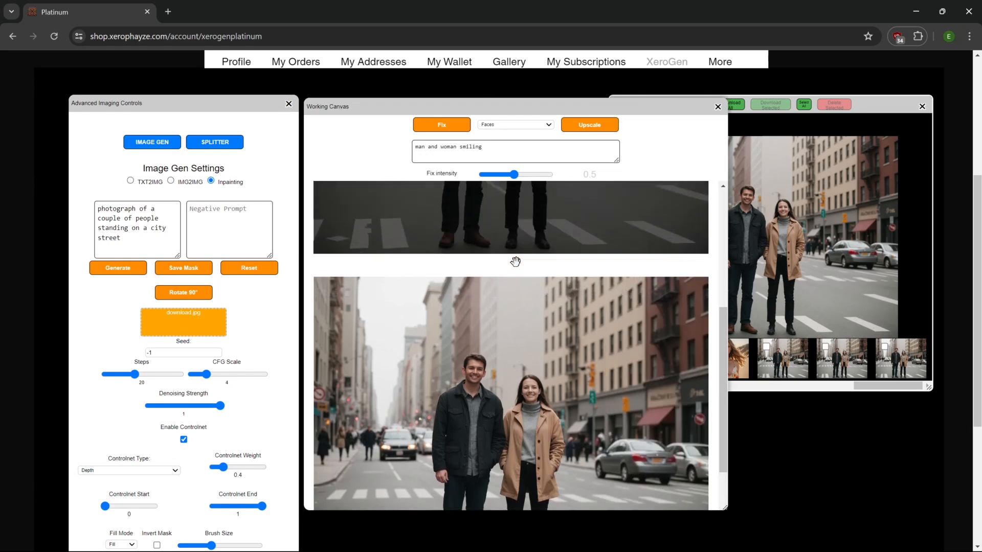
scroll(516, 263, "down", 2)
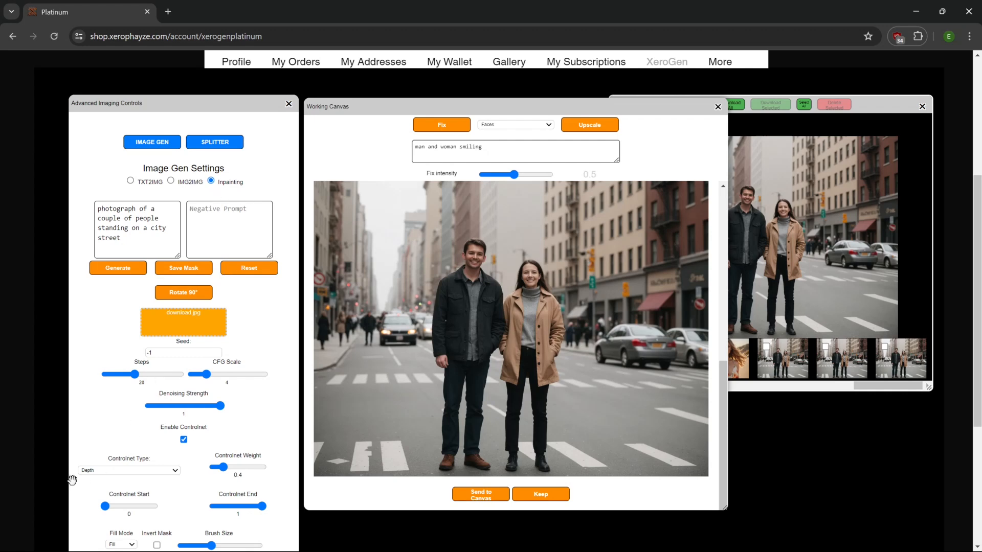
- Disable ControlNet, leave the fill mode on Fill, and set the fix target to Whole Person
left_click(183, 440)
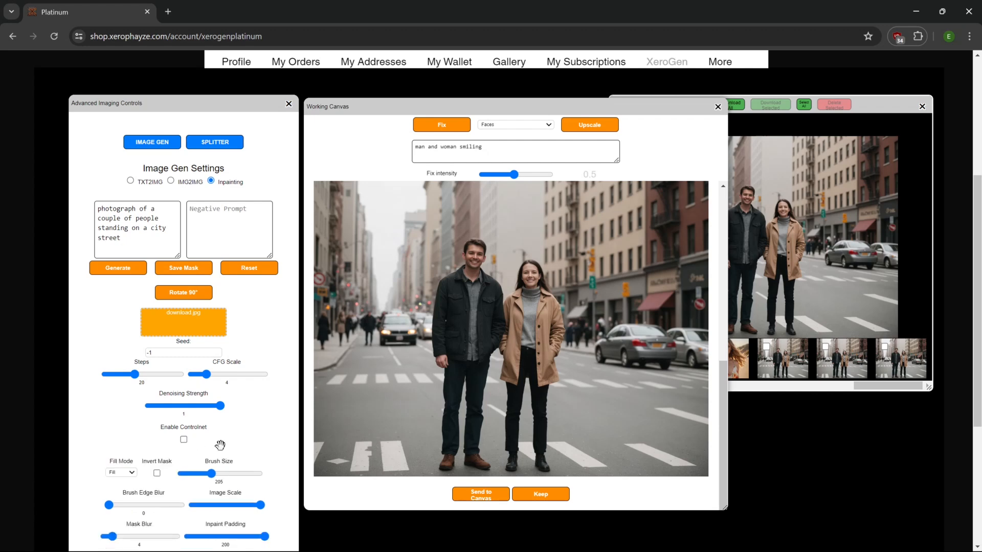
left_click(131, 475)
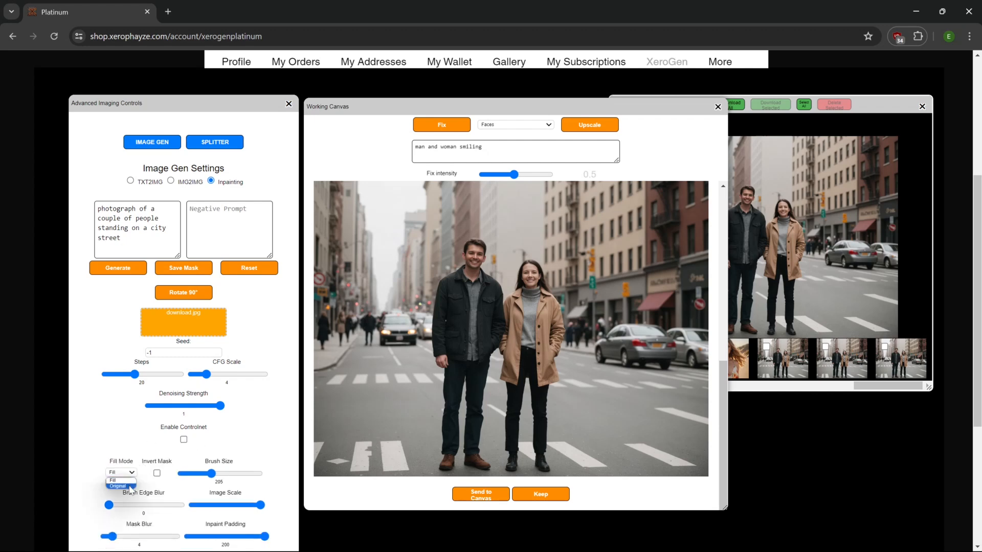
left_click(102, 426)
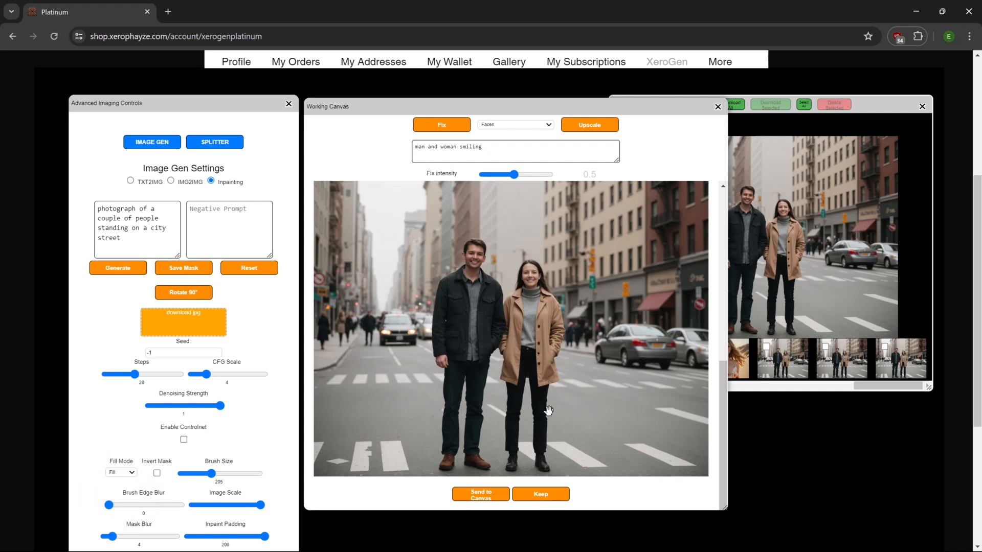
left_click(514, 125)
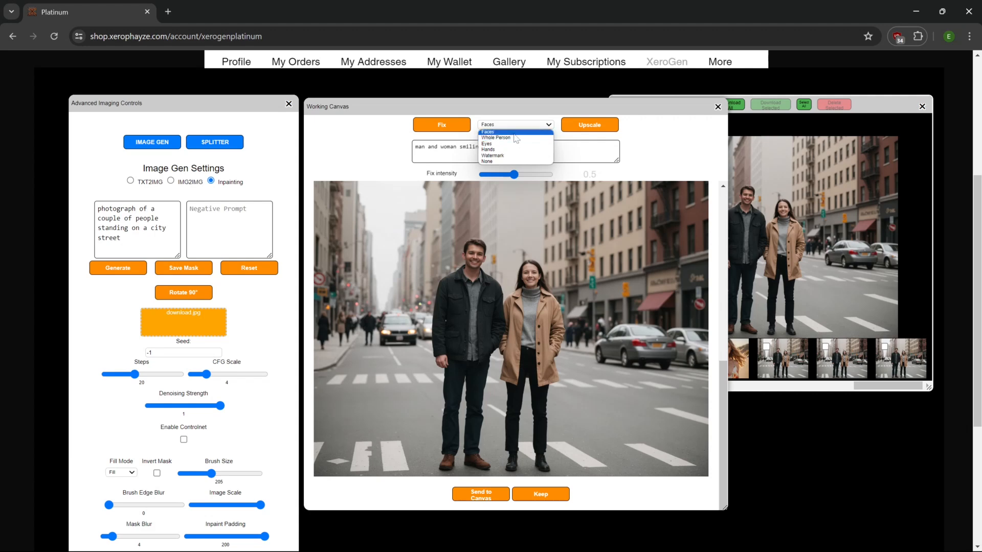
left_click(514, 138)
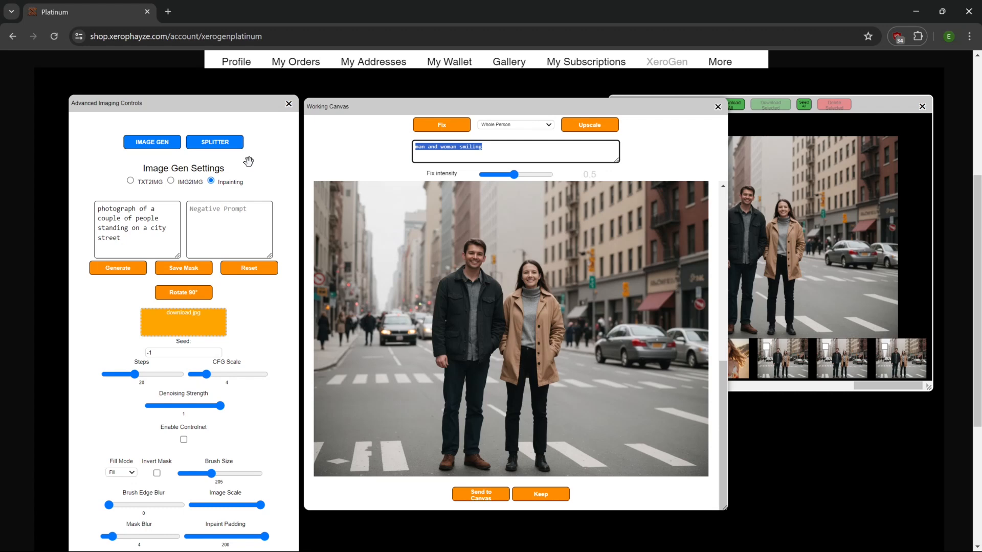
- Run the Whole Person fix with intensity 0.85 and the custom instructions "young man dressed in clown outfit"
type("young man dressed in clown")
type("outfit")
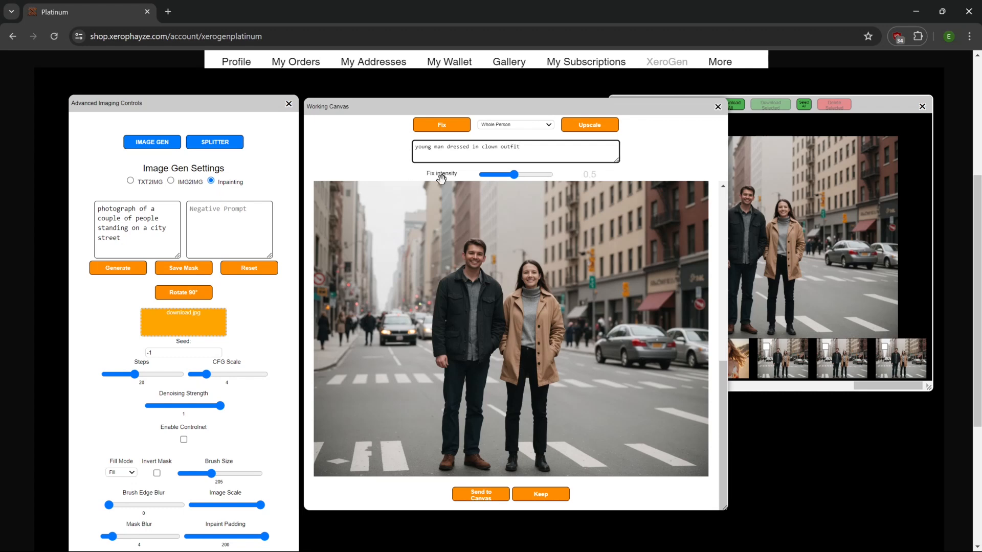
left_click_drag(515, 177, 539, 180)
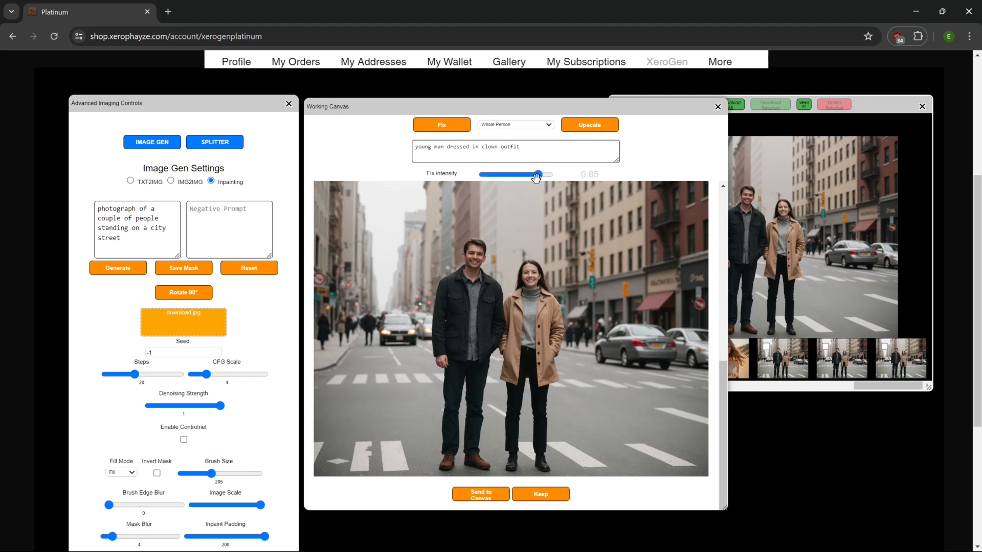
left_click(441, 124)
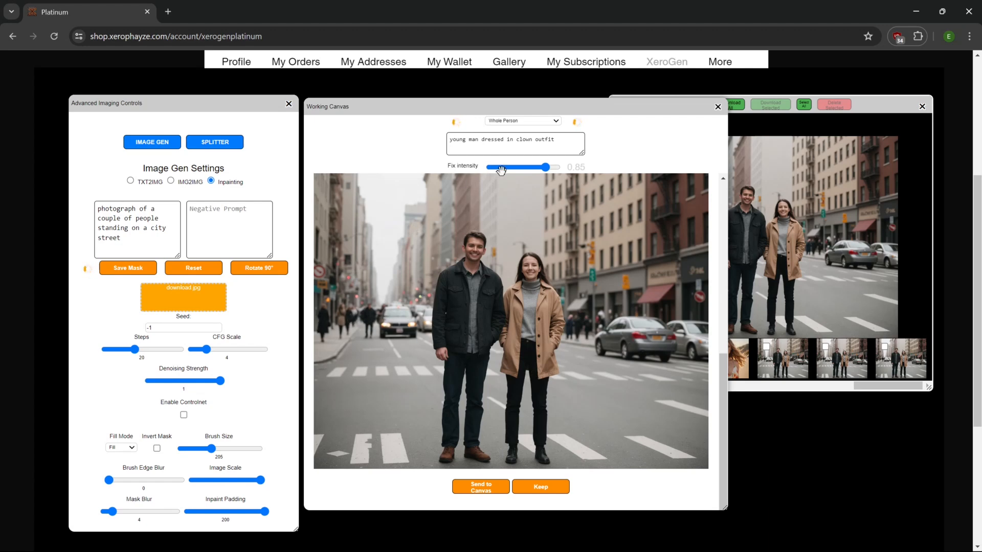
left_click_drag(551, 140, 404, 148)
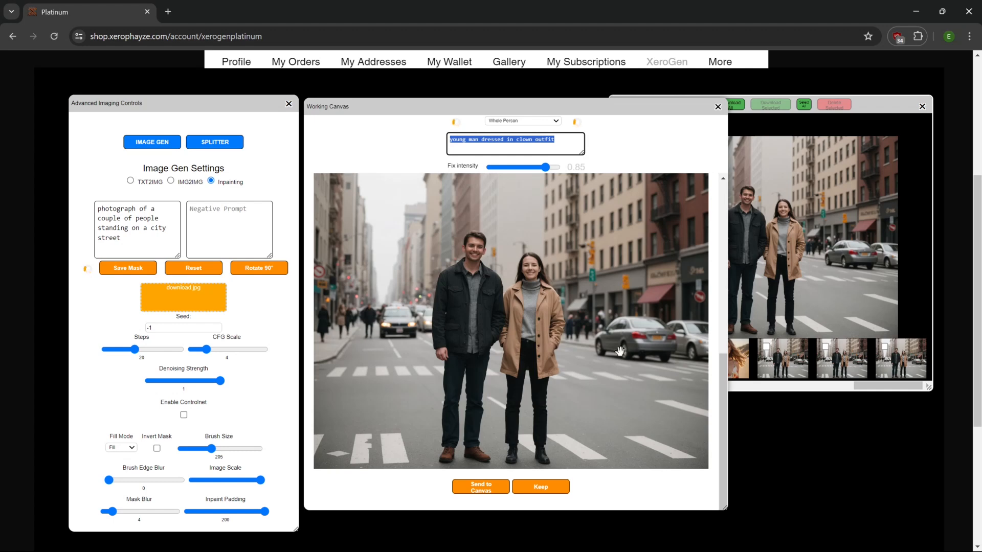
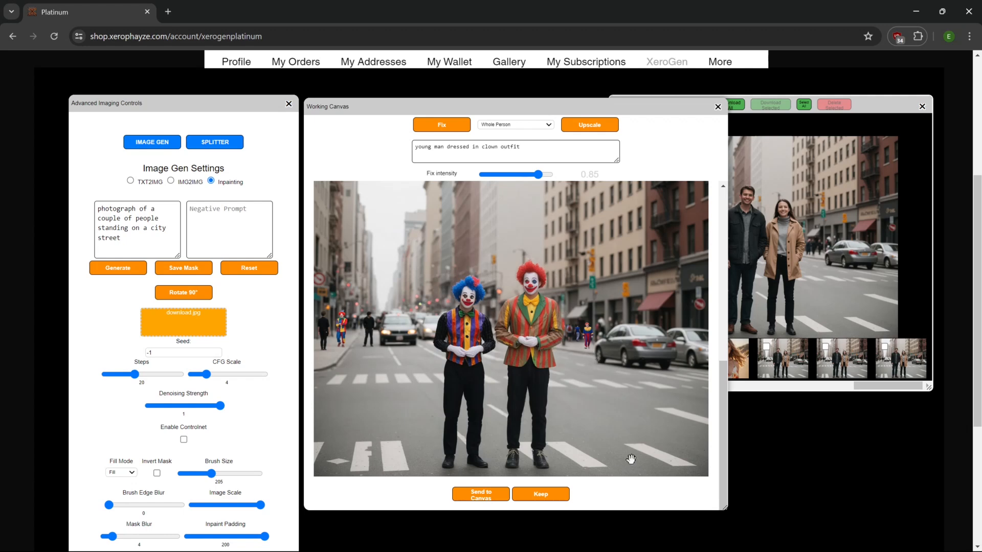
- Mask the man in the original street photo and replace the inpainting prompt with "young man dressed in clown outfit"
scroll(580, 479, "up", 7)
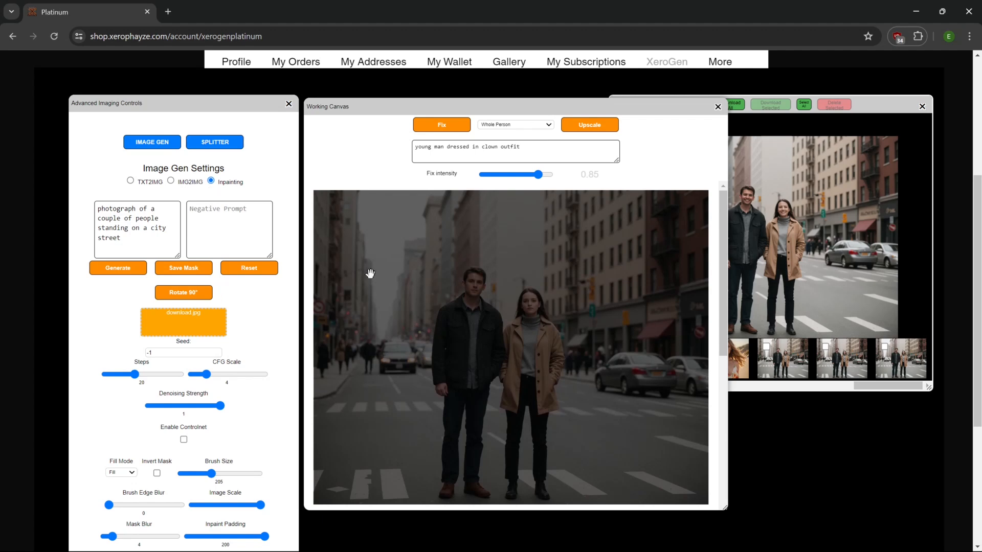
mouse_move(478, 282)
left_mouse_down()
mouse_move(479, 301)
mouse_move(449, 332)
mouse_move(452, 484)
mouse_move(470, 484)
mouse_move(475, 473)
mouse_move(485, 309)
left_mouse_up()
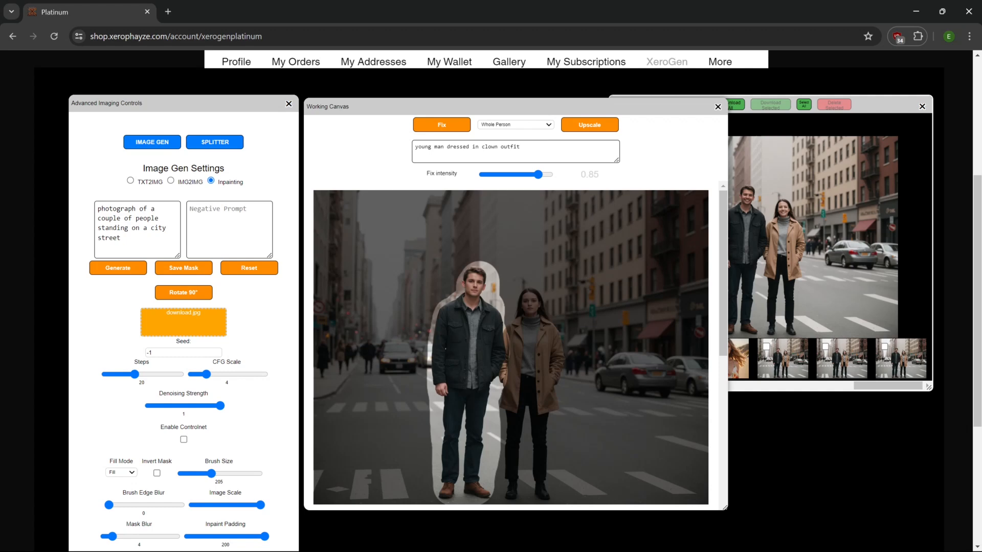
left_click_drag(616, 165, 349, 176)
key("ctrl+c")
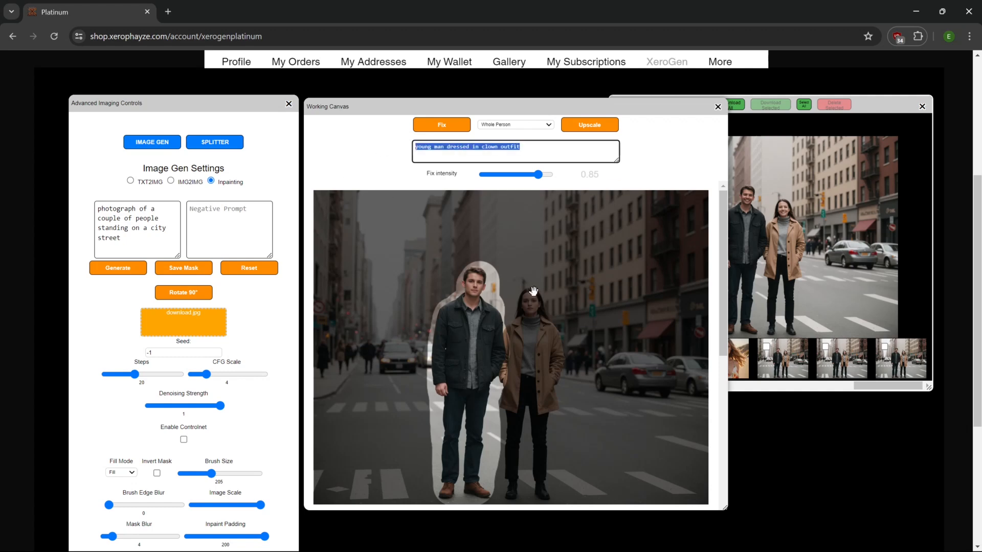
left_click_drag(145, 243, 42, 187)
key("ctrl+v")
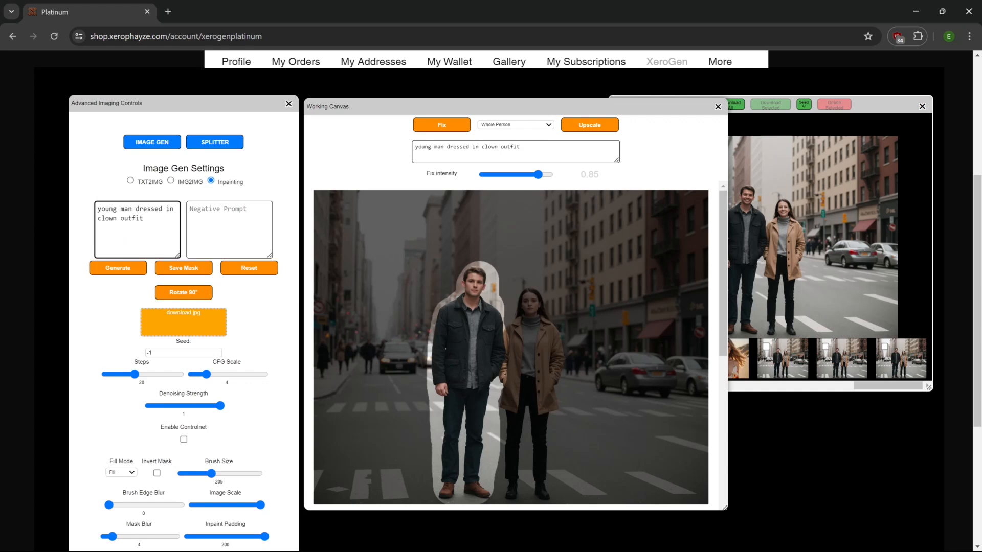
- Keep the fill mode on Fill, enable ControlNet with type Open Pose, and generate the inpainting of the masked man
scroll(257, 412, "down", 1)
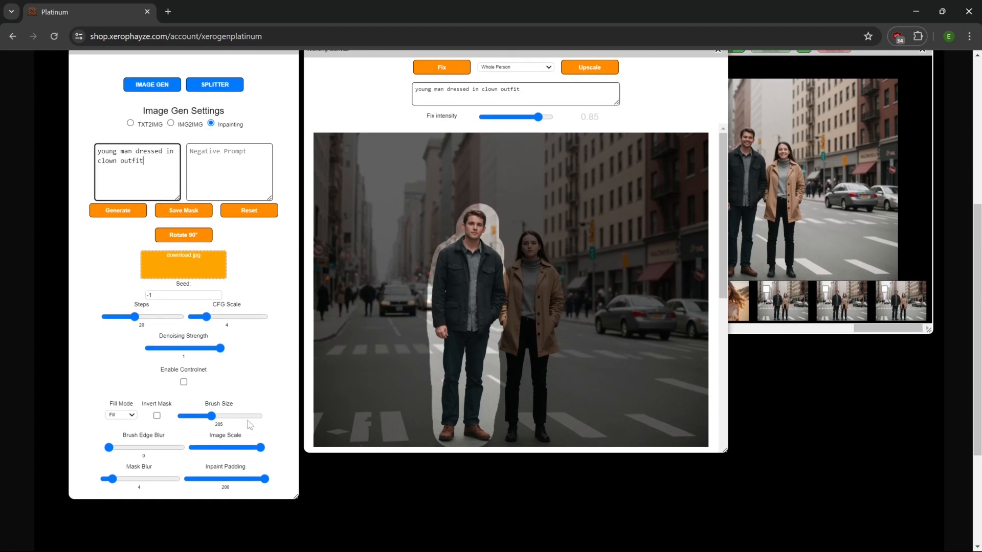
left_click(131, 415)
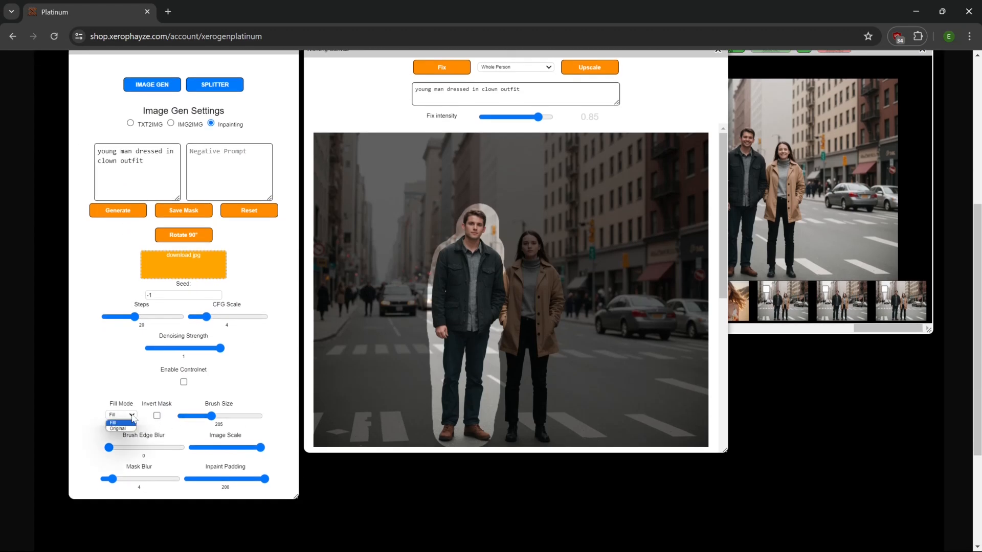
left_click(263, 368)
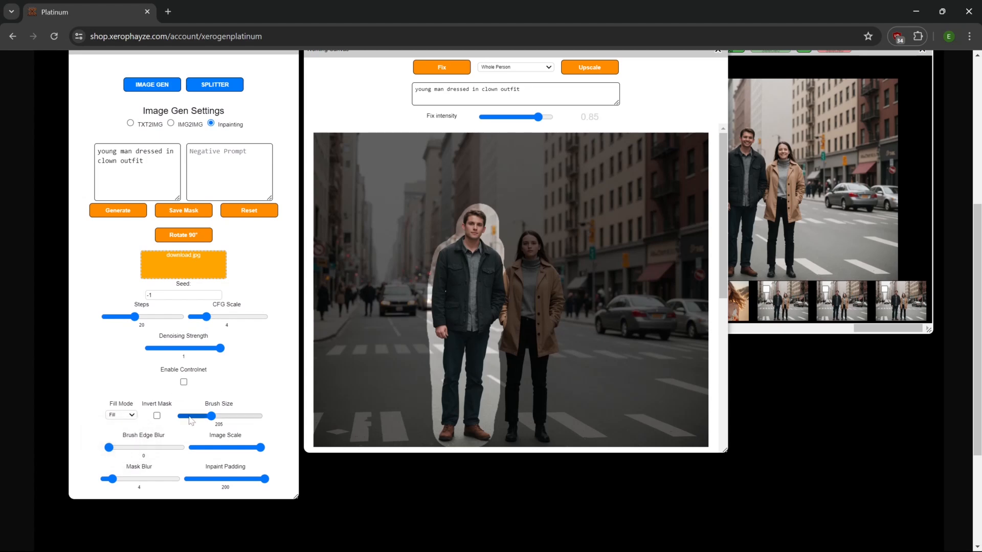
left_click(183, 383)
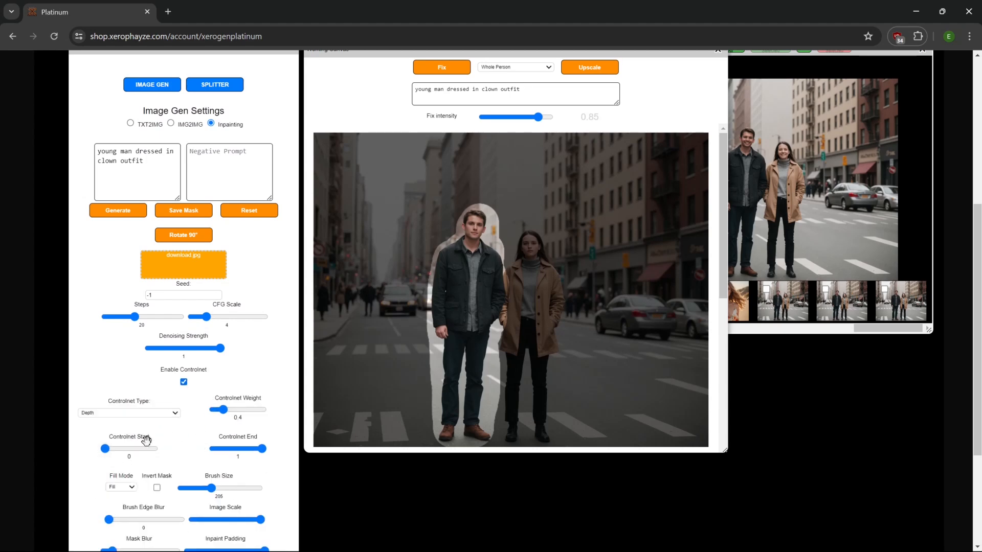
left_click(107, 413)
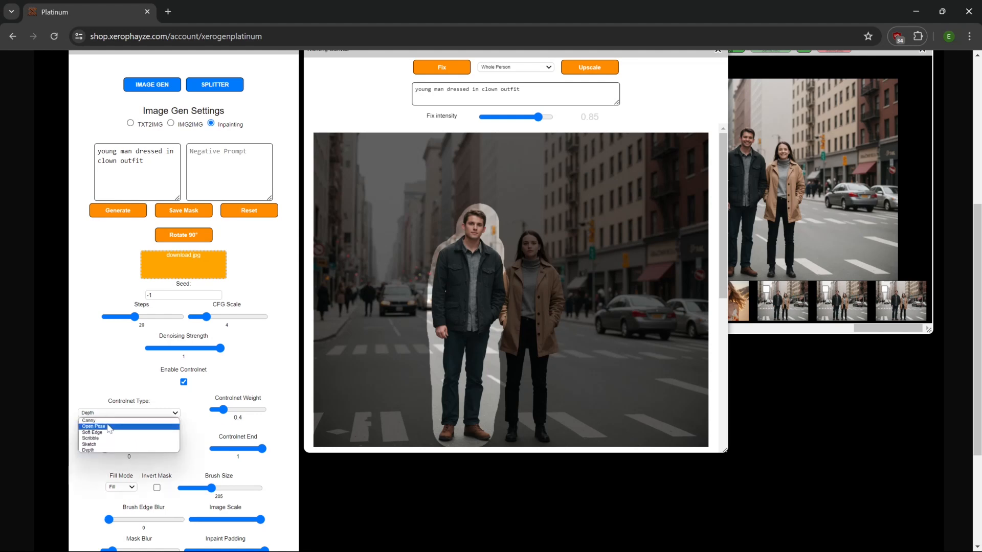
left_click(109, 426)
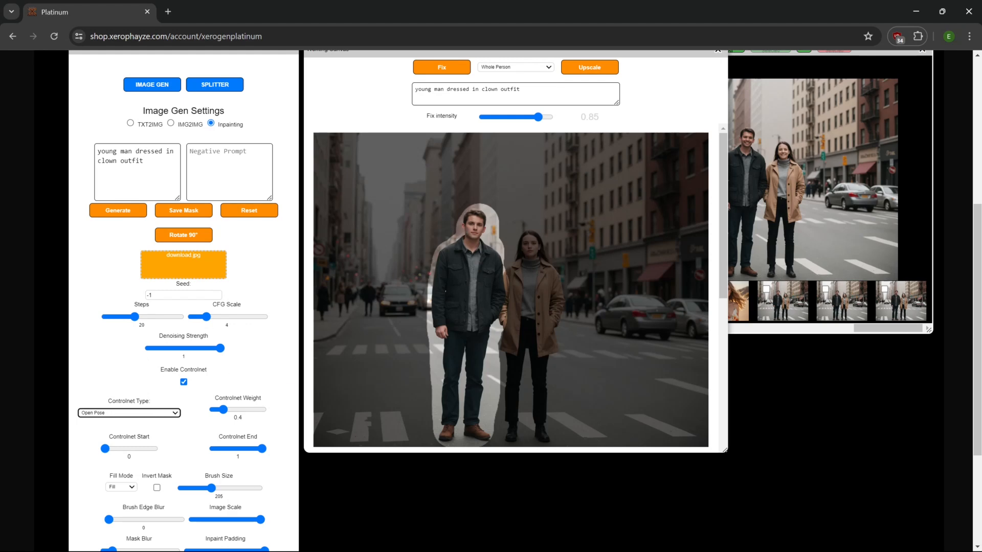
left_click(105, 214)
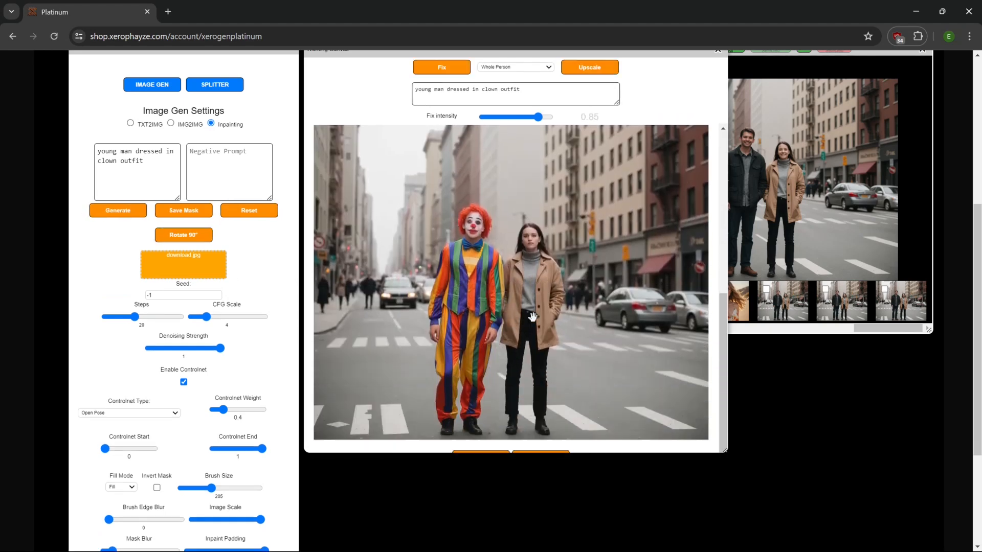
scroll(526, 314, "down", 1)
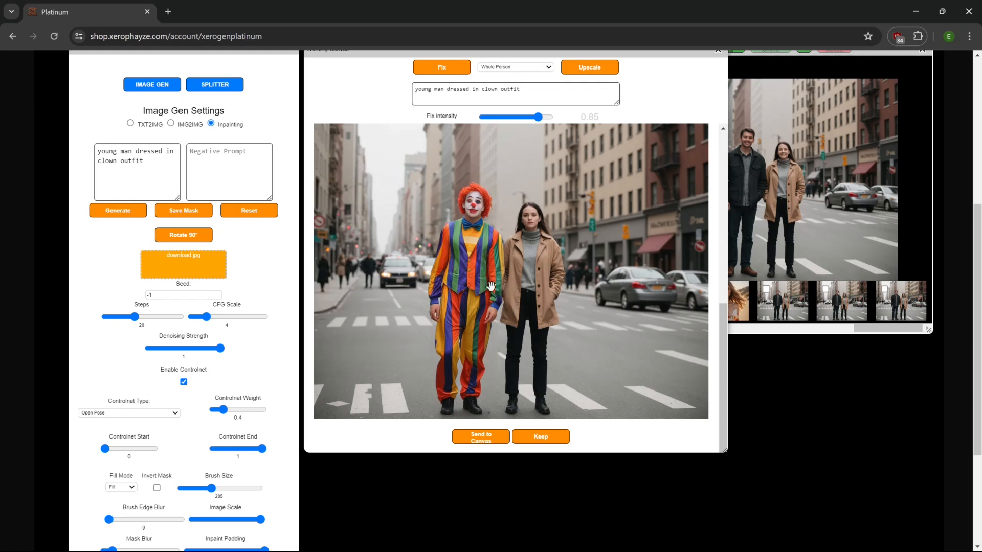
- Review the available fix targets, leaving Whole Person selected
left_click(511, 68)
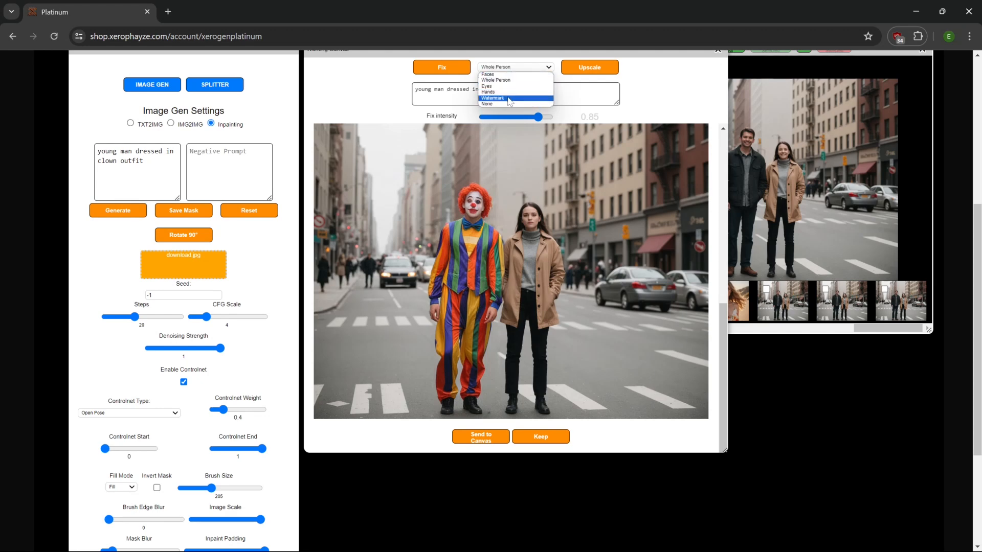
left_click(677, 99)
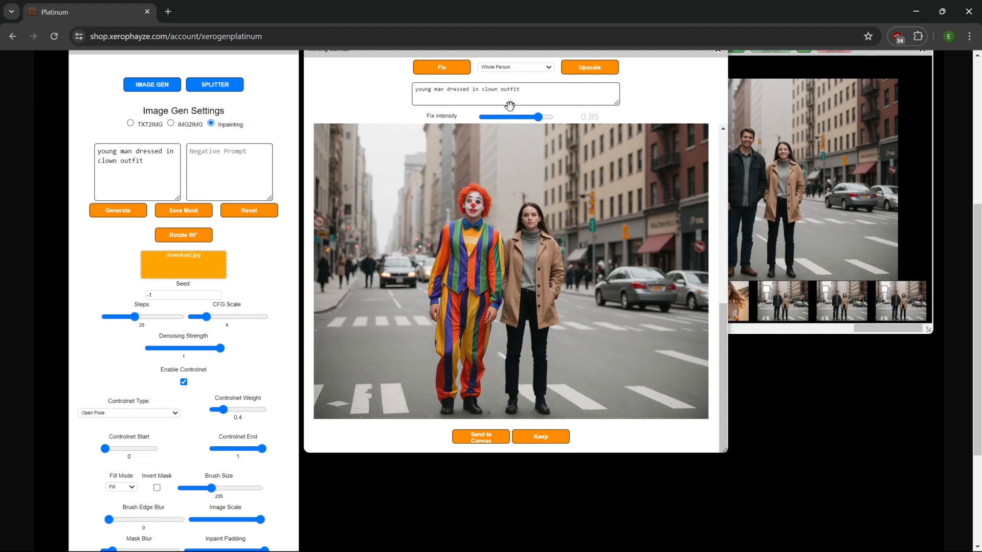
left_click(583, 71)
- Look at the image splitter, return to the image generation settings and switch the mode to TXT2IMG
left_click(215, 84)
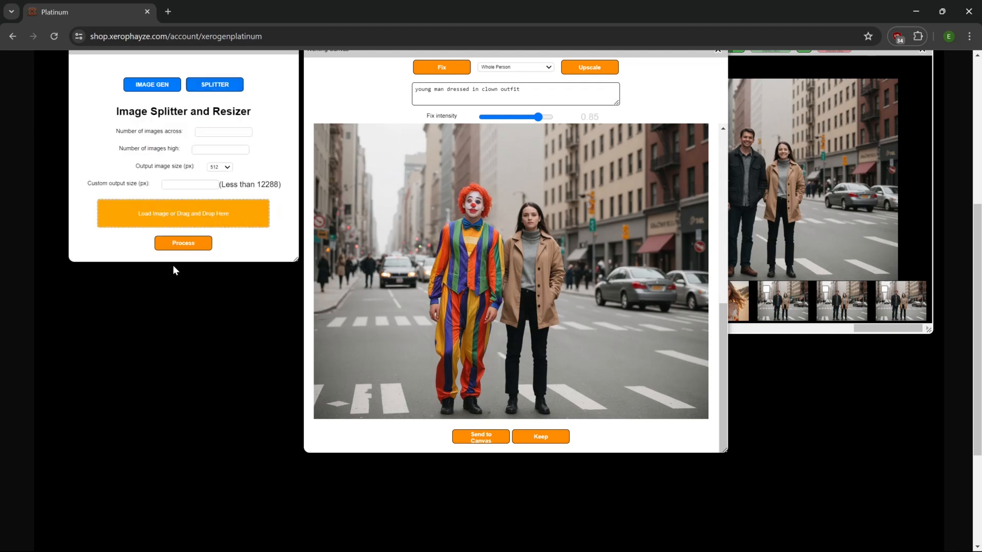
left_click(152, 84)
left_click(130, 123)
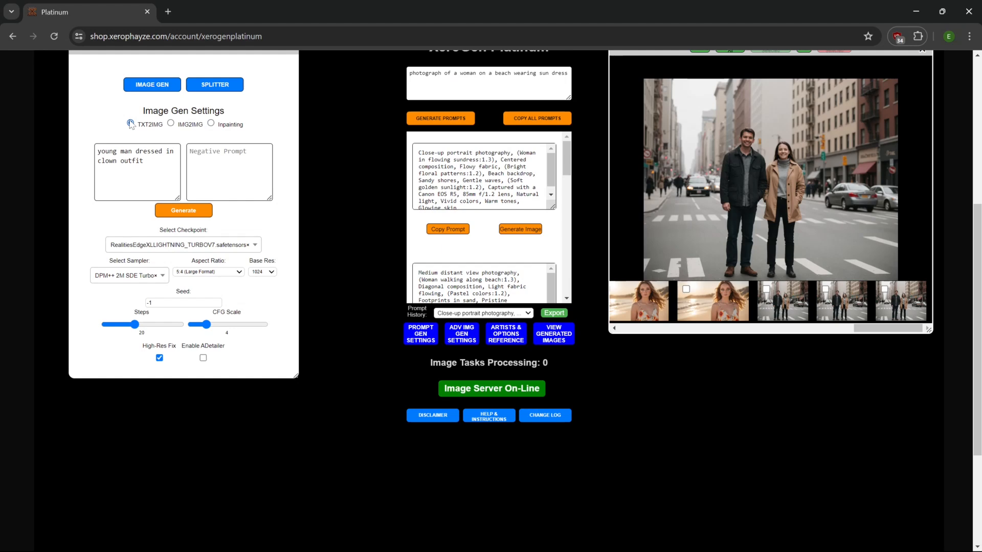
- Set the image splitter to 5 images across and 3 high, review its output size options, and return to the image generation settings
left_click(214, 85)
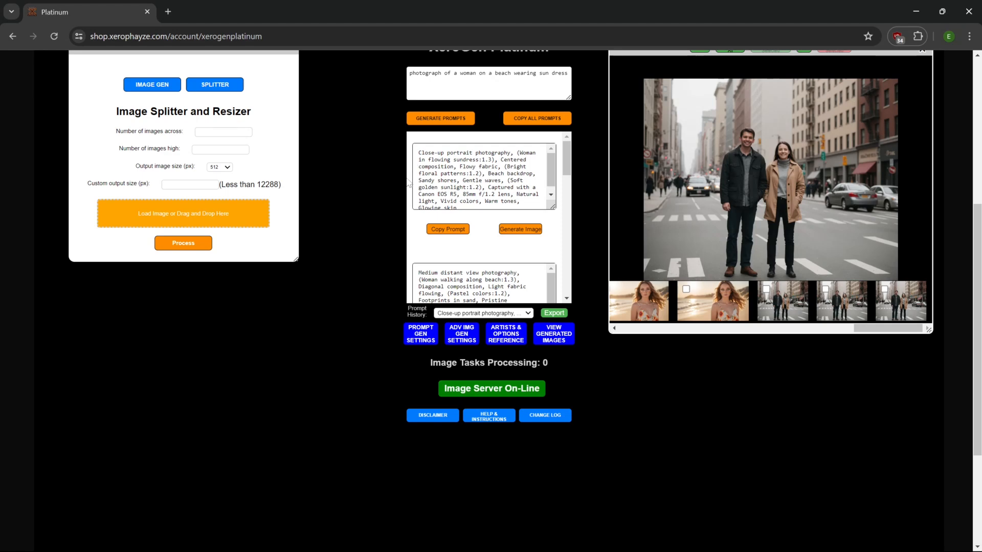
left_click(215, 132)
key("Tab")
left_click(227, 167)
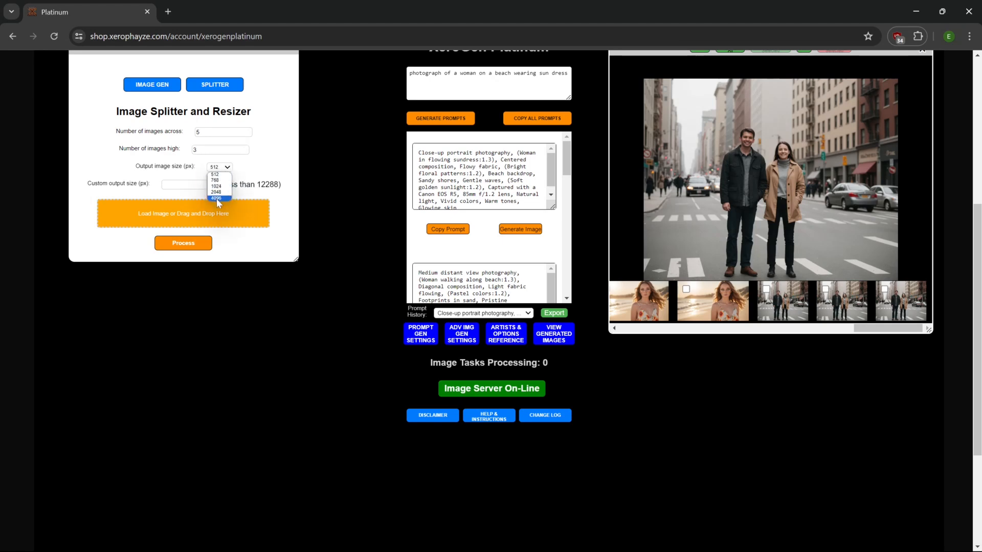
left_click(236, 182)
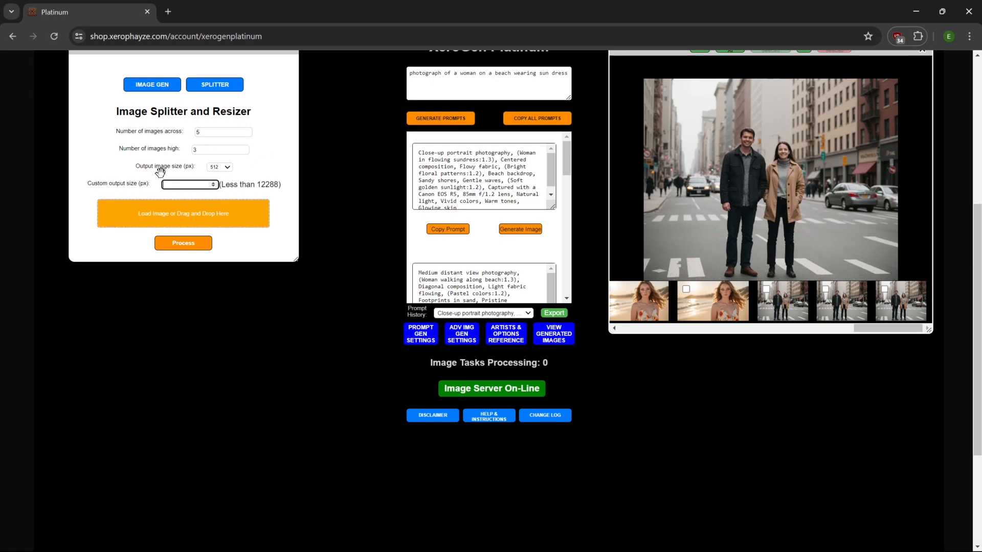
left_click(251, 131)
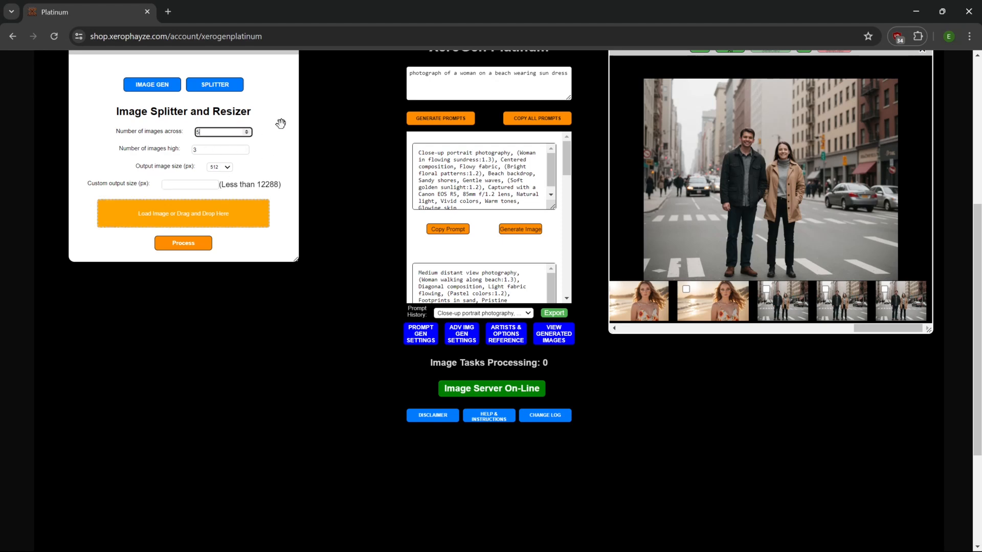
left_click(147, 90)
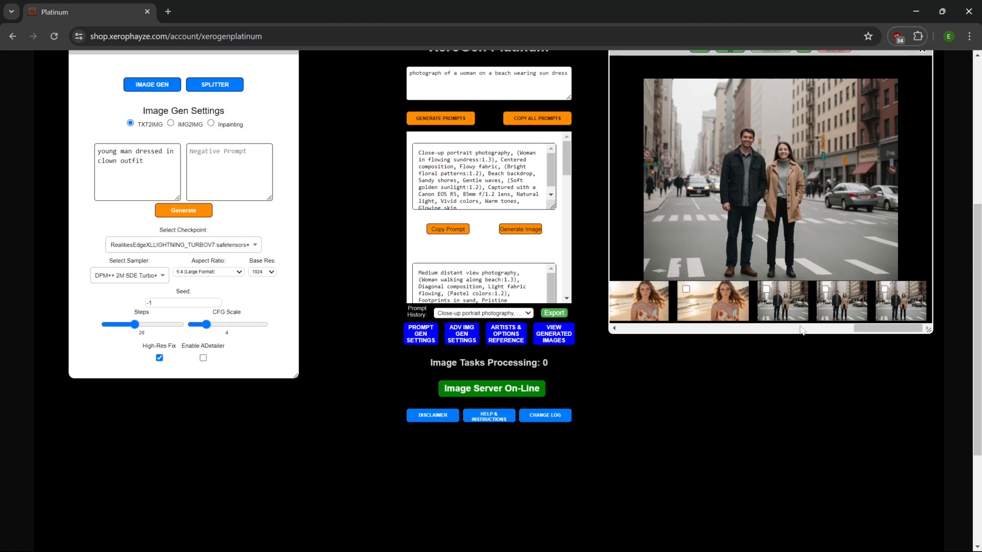